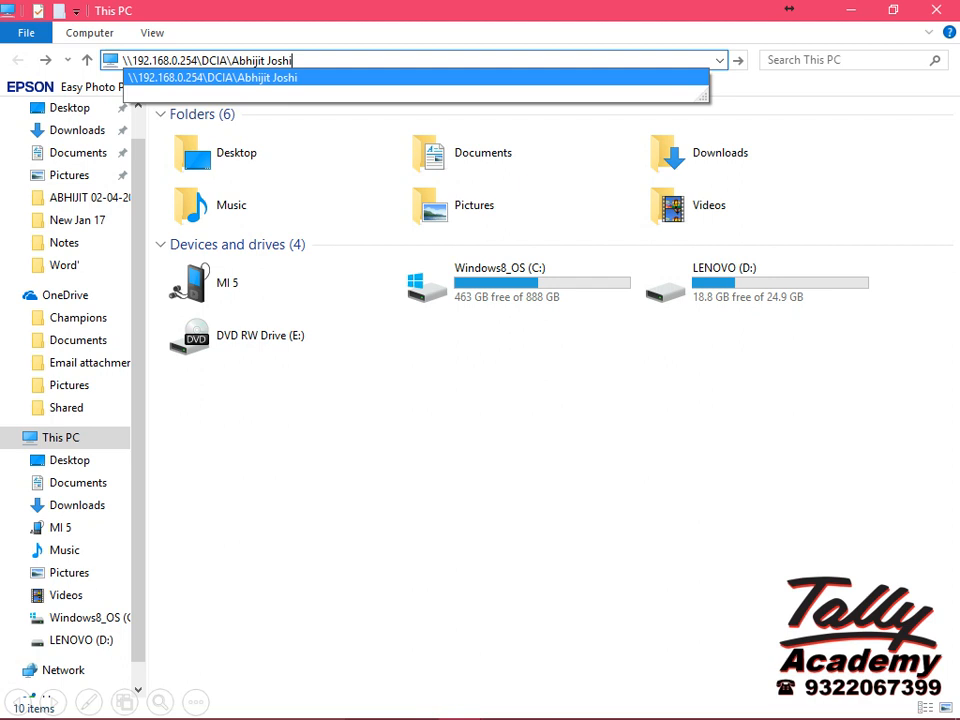
Open the personal folder on the 192.168.0.254 network share and create a new Word document named Exercise 3 there.
{"action": "key", "text": "Return"}
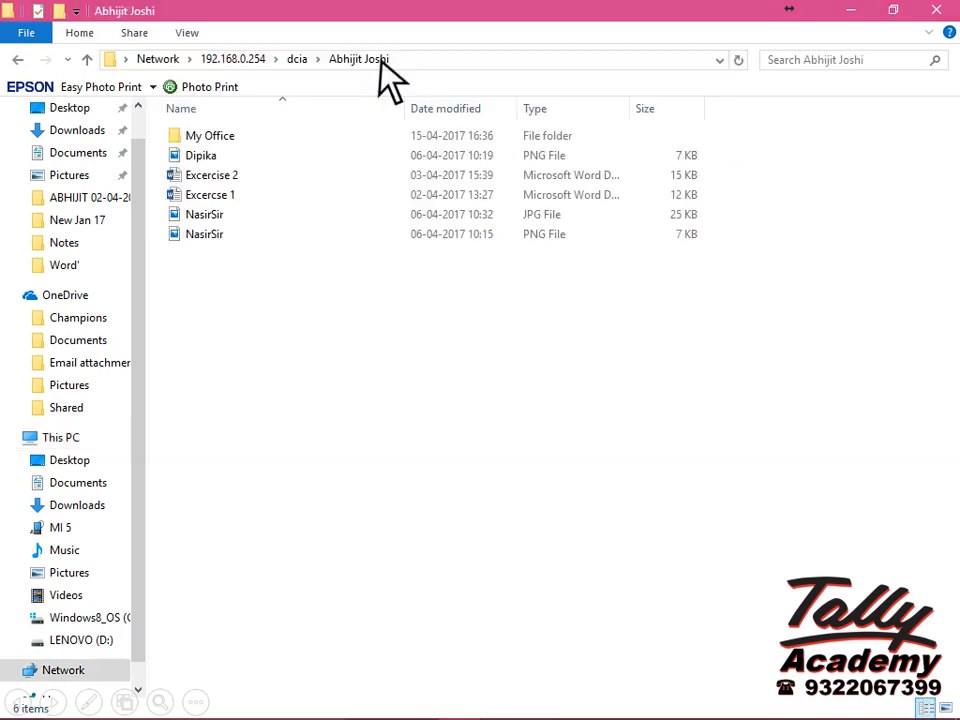
{"action": "right_click", "coordinate": [177, 257]}
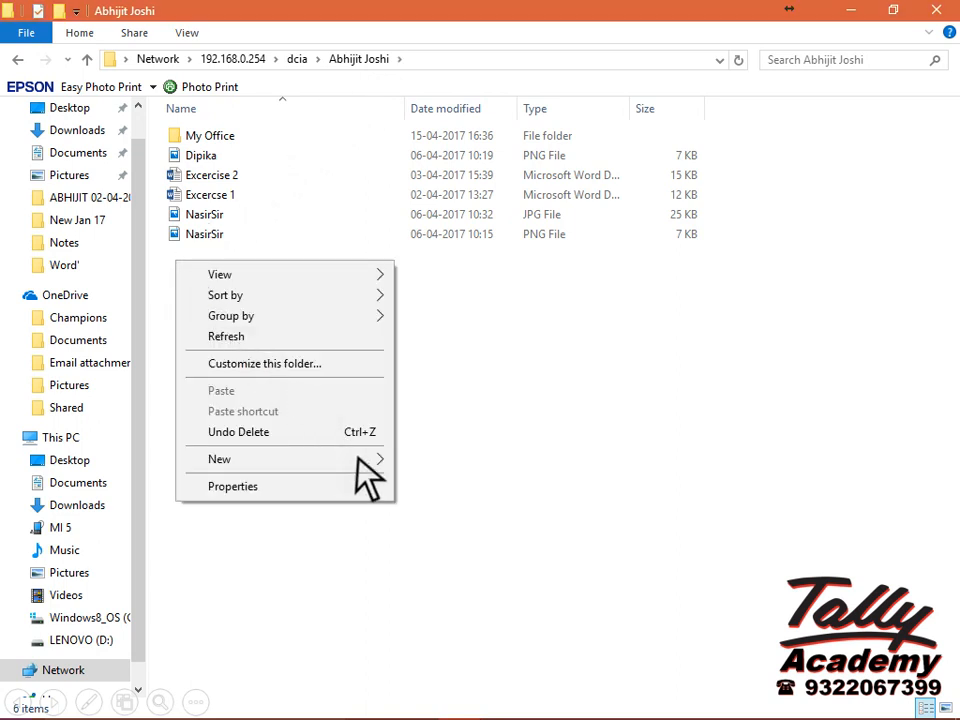
{"action": "mouse_move", "coordinate": [356, 458]}
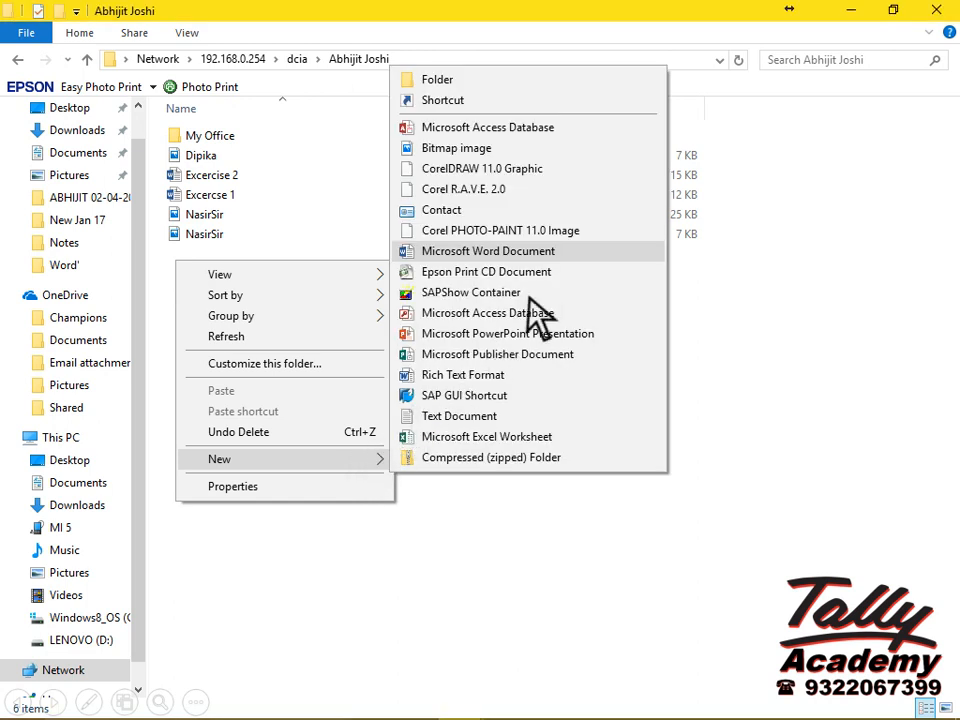
{"action": "left_click", "coordinate": [582, 252]}
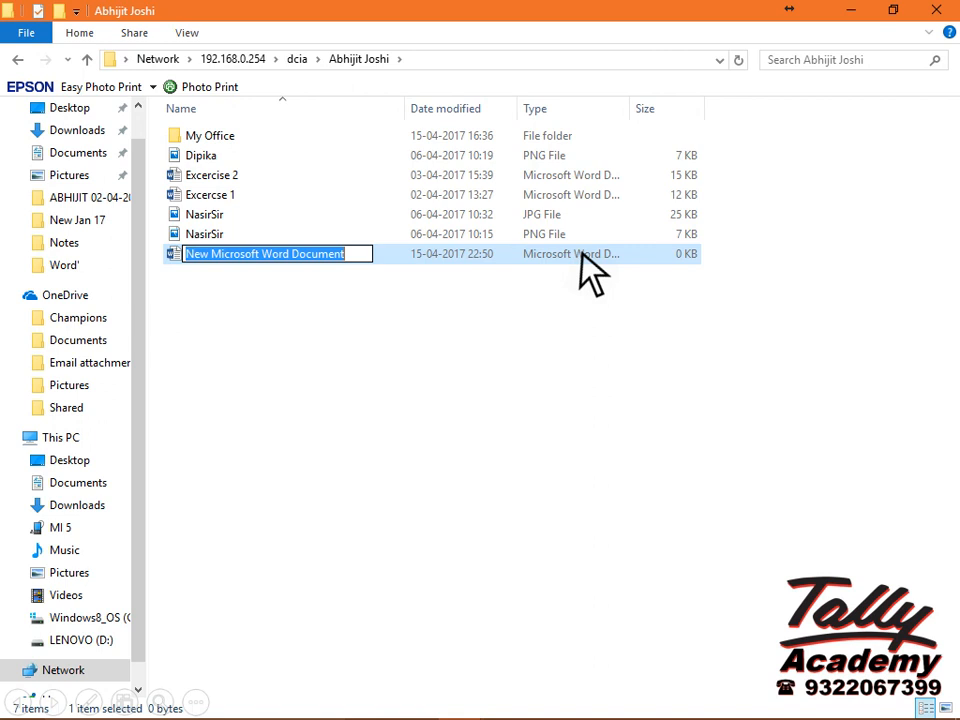
{"action": "type", "text": "Exercise 3"}
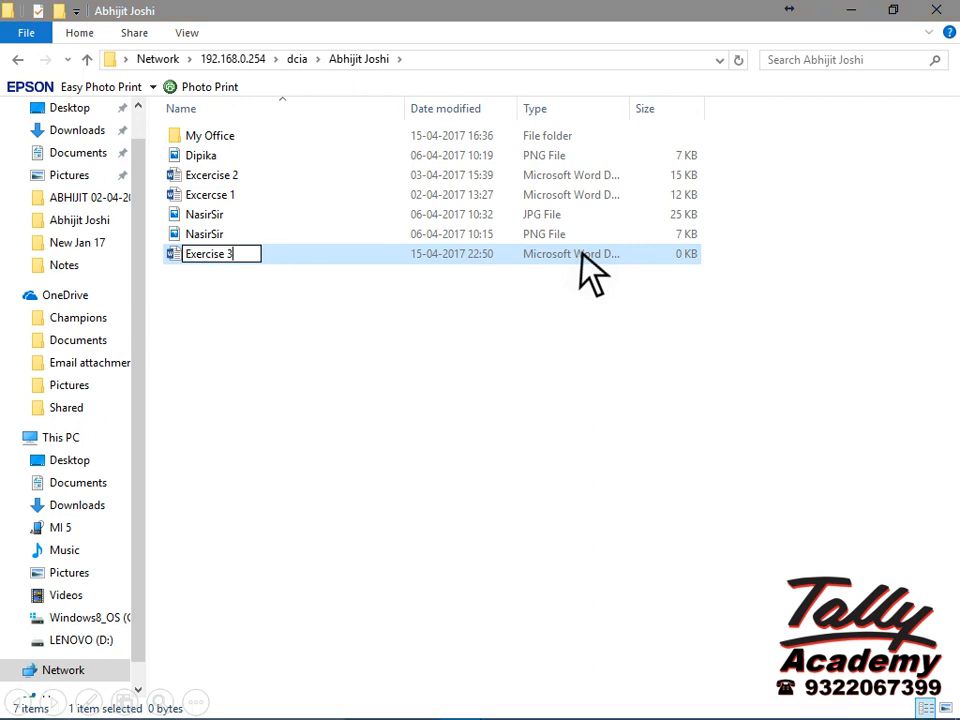
{"action": "left_click", "coordinate": [581, 253]}
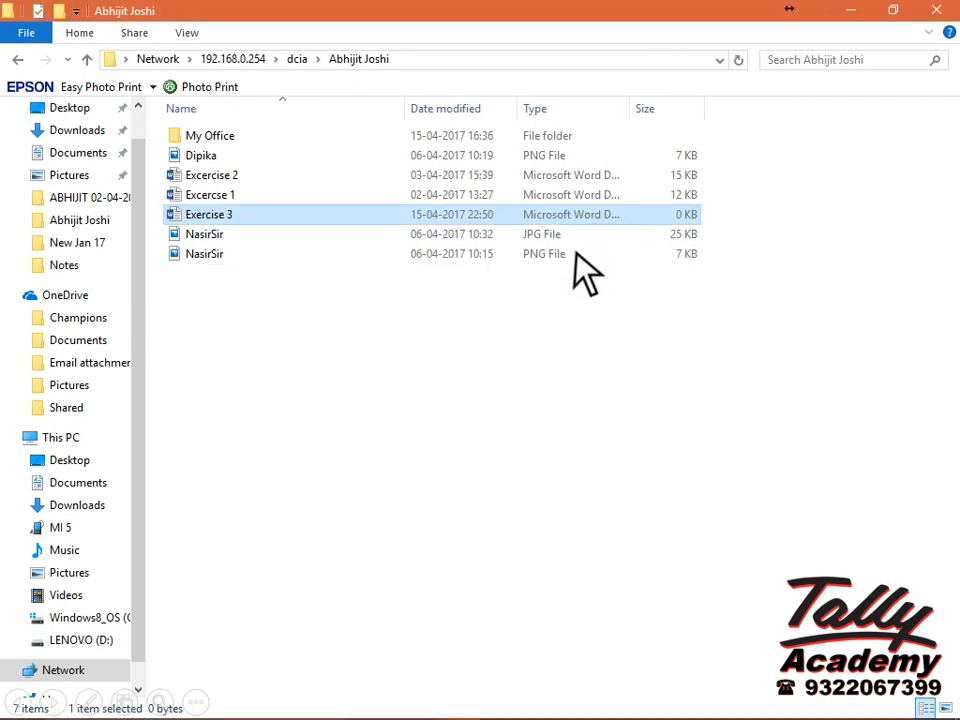
Open the Exercise 3 document and set its page size to A4.
{"action": "double_click", "coordinate": [229, 216]}
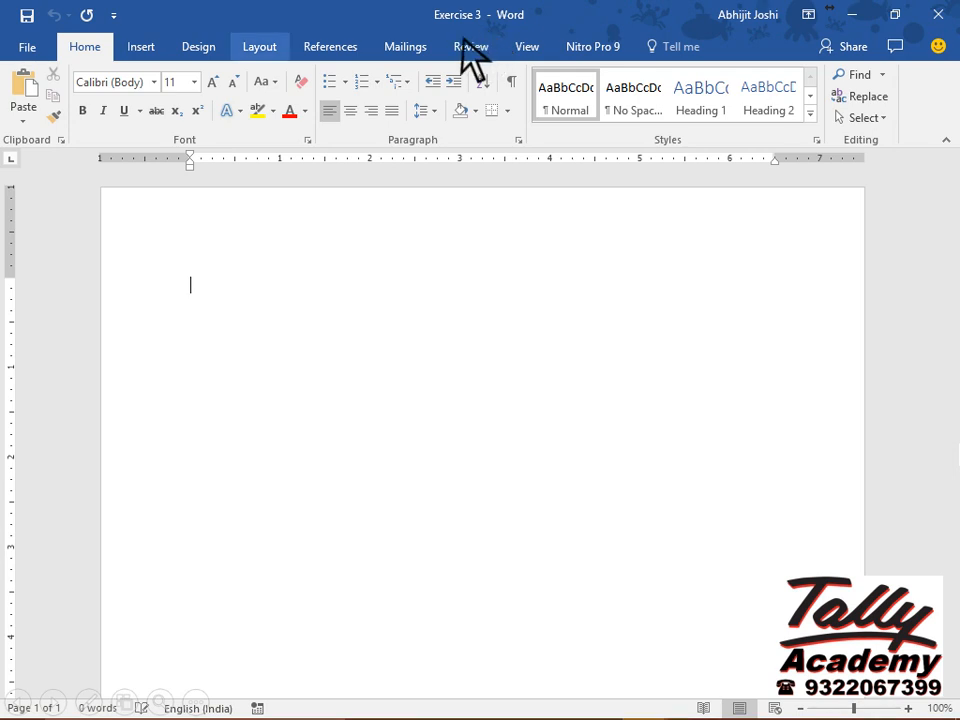
{"action": "left_click", "coordinate": [271, 44]}
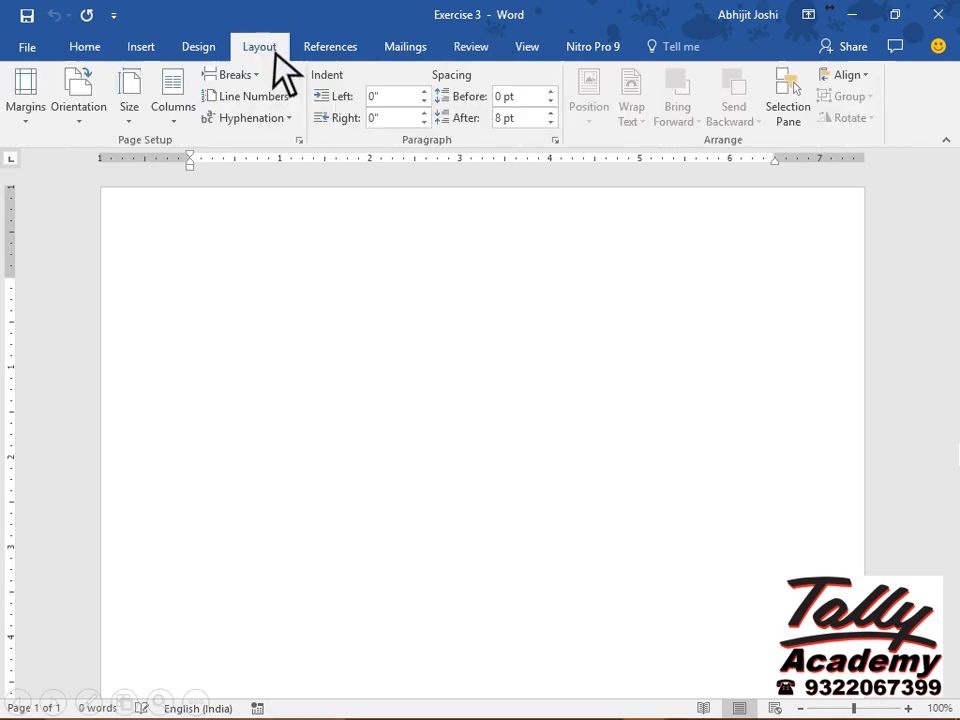
{"action": "left_click", "coordinate": [132, 112]}
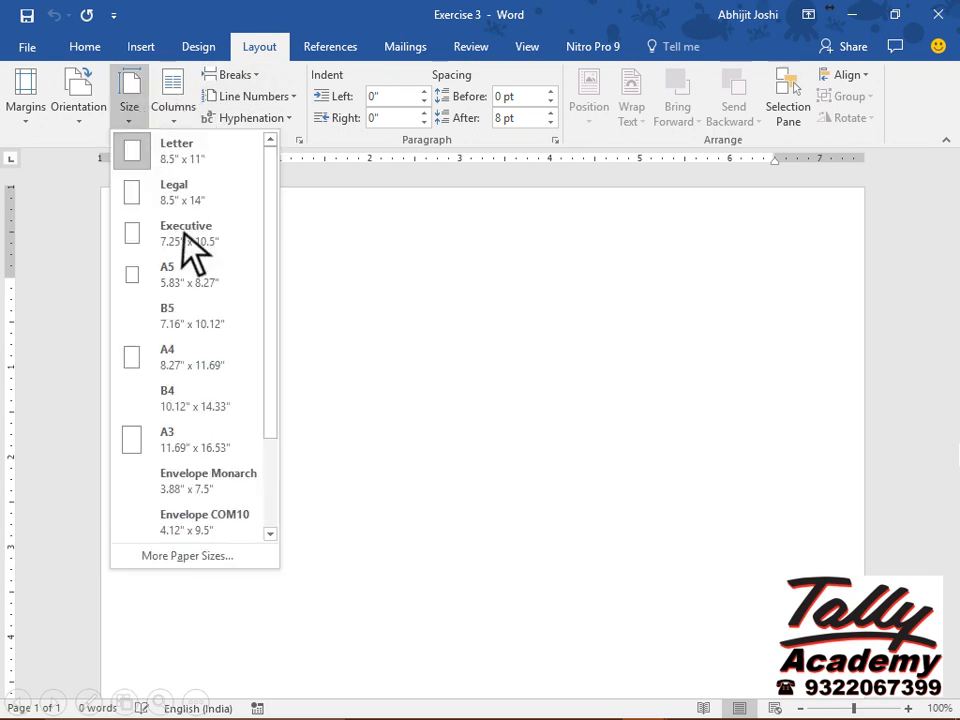
{"action": "left_click", "coordinate": [229, 358]}
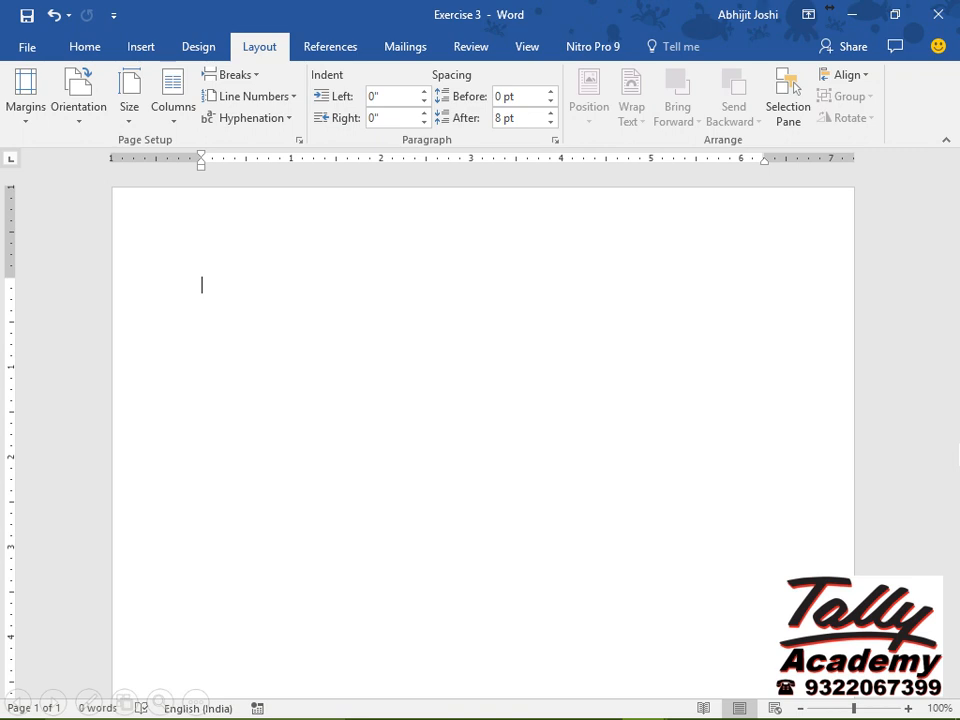
Generate sample paragraphs in the document by entering =RAND(50,5).
{"action": "type", "text": "=RAND(50,5)"}
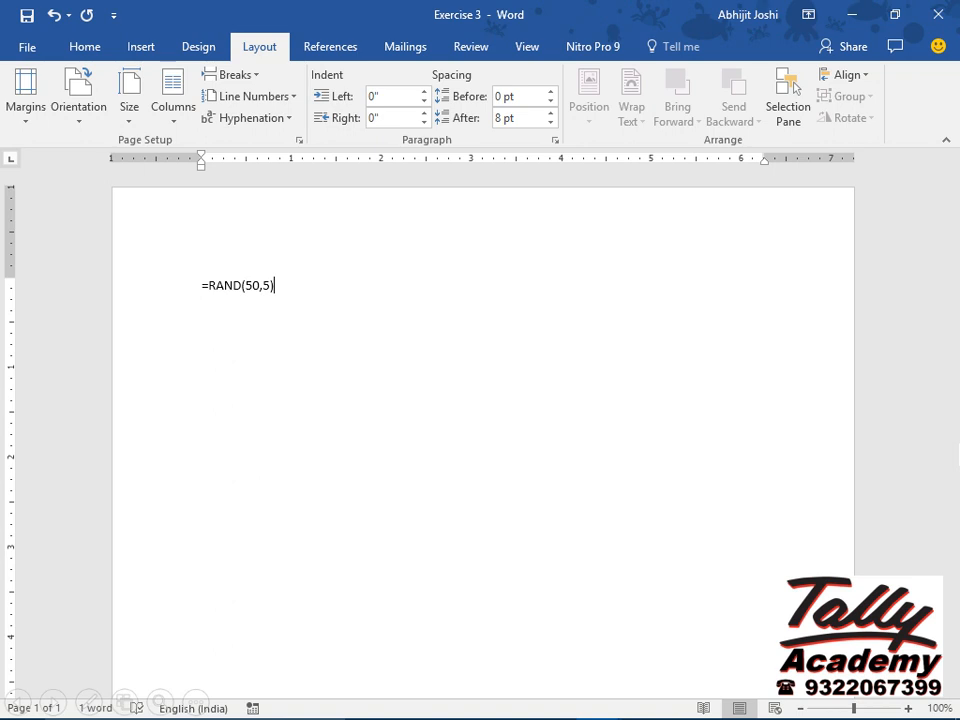
{"action": "key", "text": "Return"}
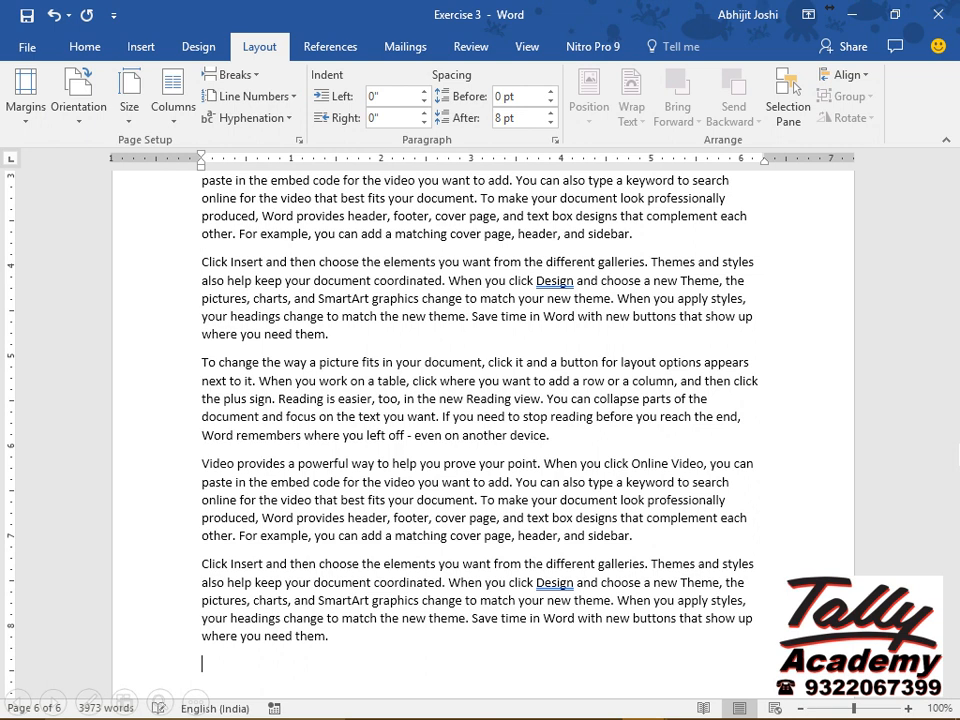
Add a bookmark named End_Doc at the end of the document.
{"action": "left_click", "coordinate": [147, 52]}
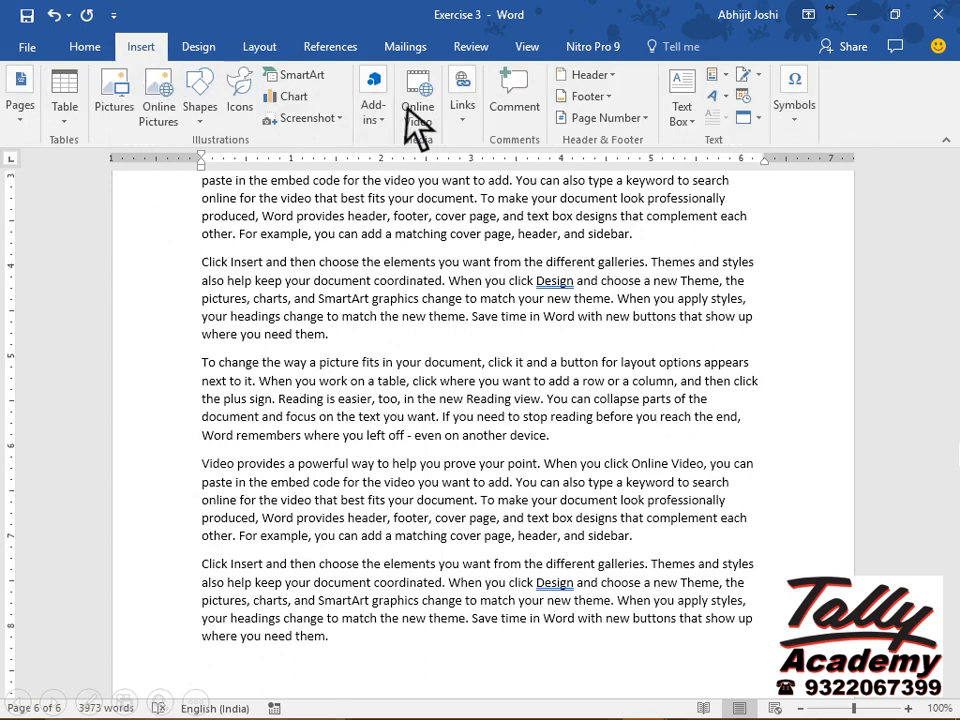
{"action": "left_click", "coordinate": [461, 120]}
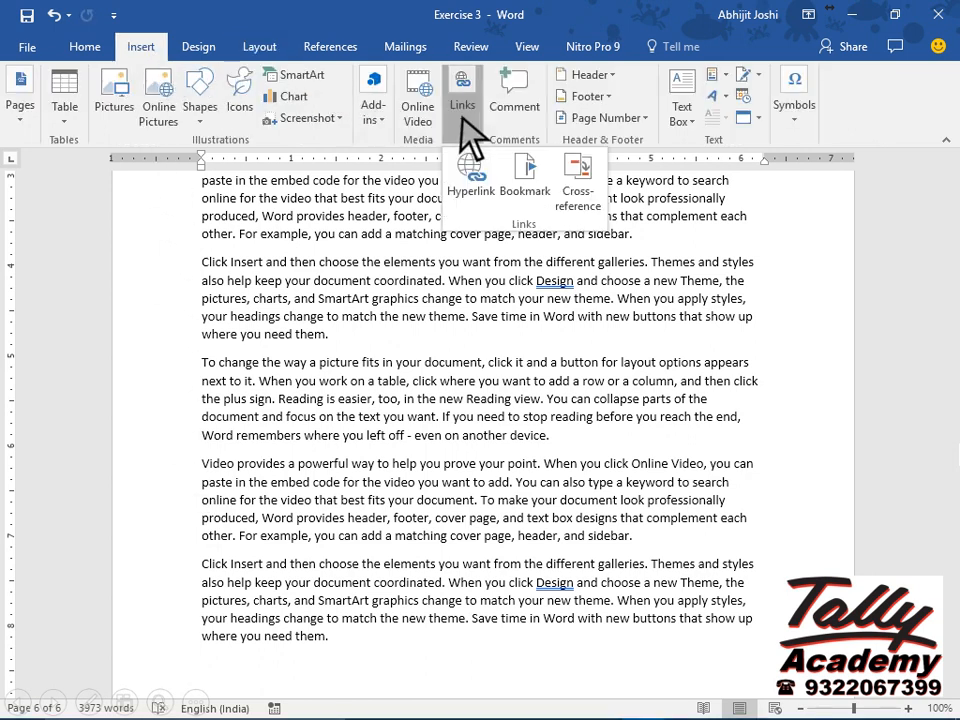
{"action": "left_click", "coordinate": [527, 190]}
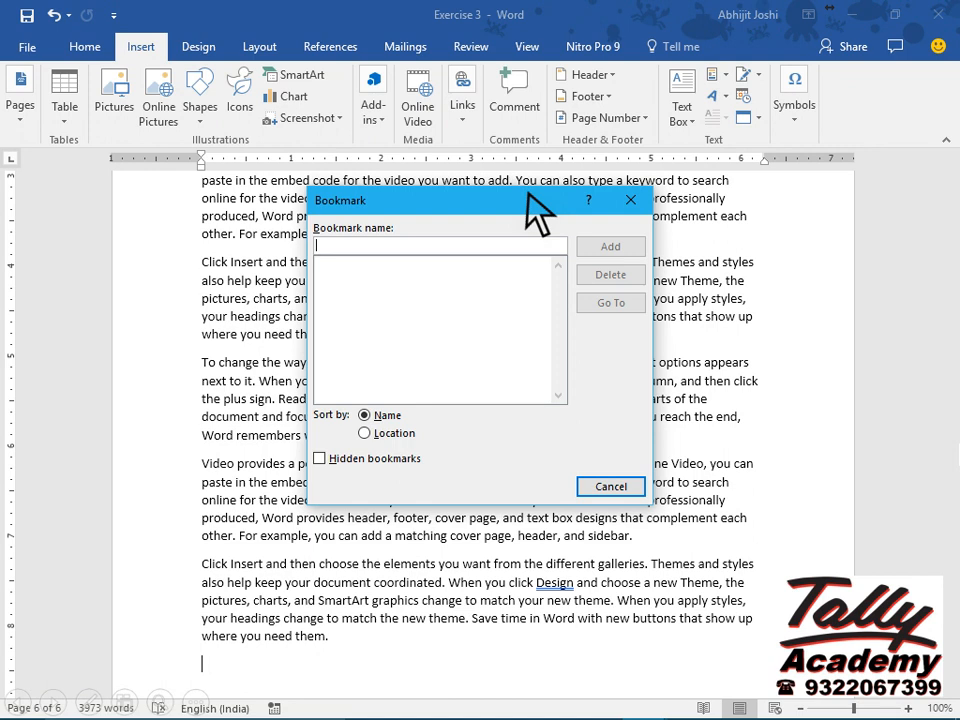
{"action": "type", "text": "End_Doc"}
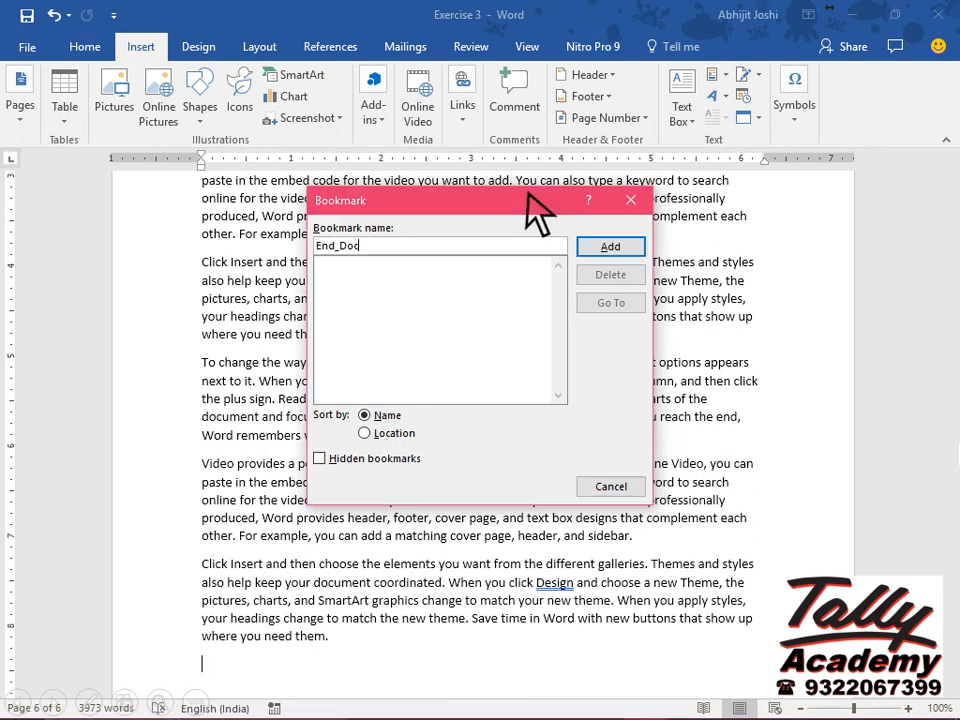
{"action": "left_click", "coordinate": [610, 247]}
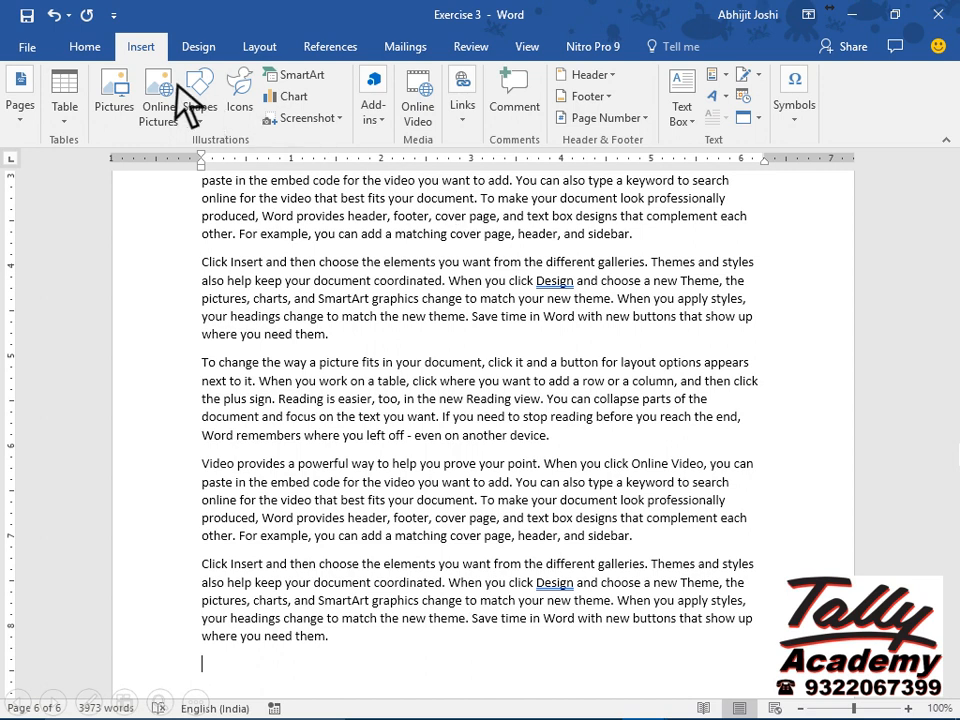
Use Go To to jump to page 1 of the document, then close the dialog.
{"action": "left_click", "coordinate": [86, 52]}
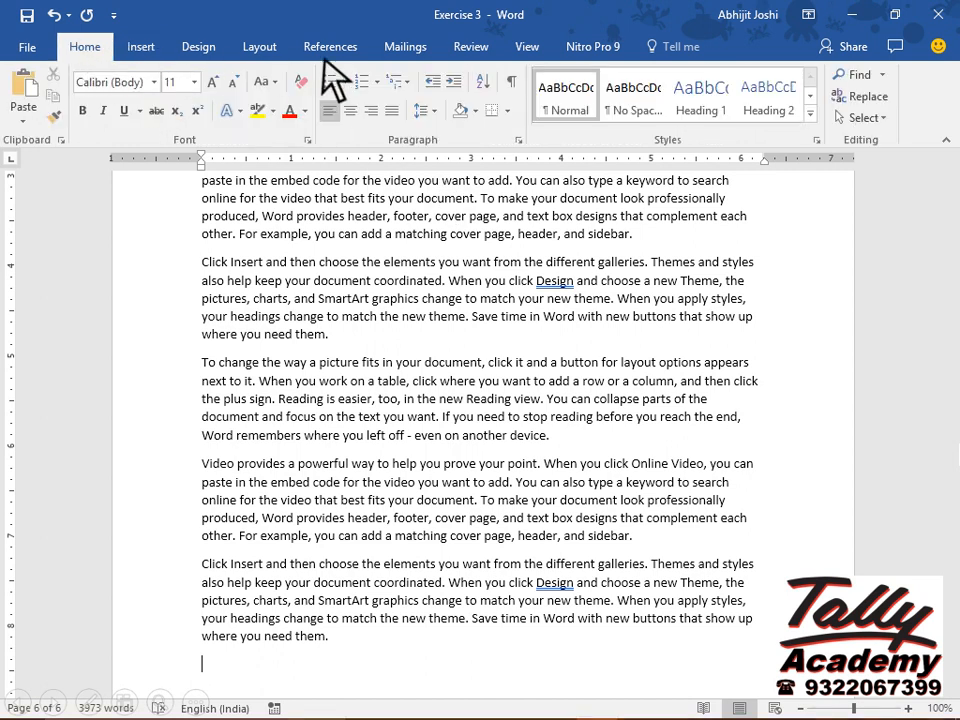
{"action": "left_click", "coordinate": [882, 75]}
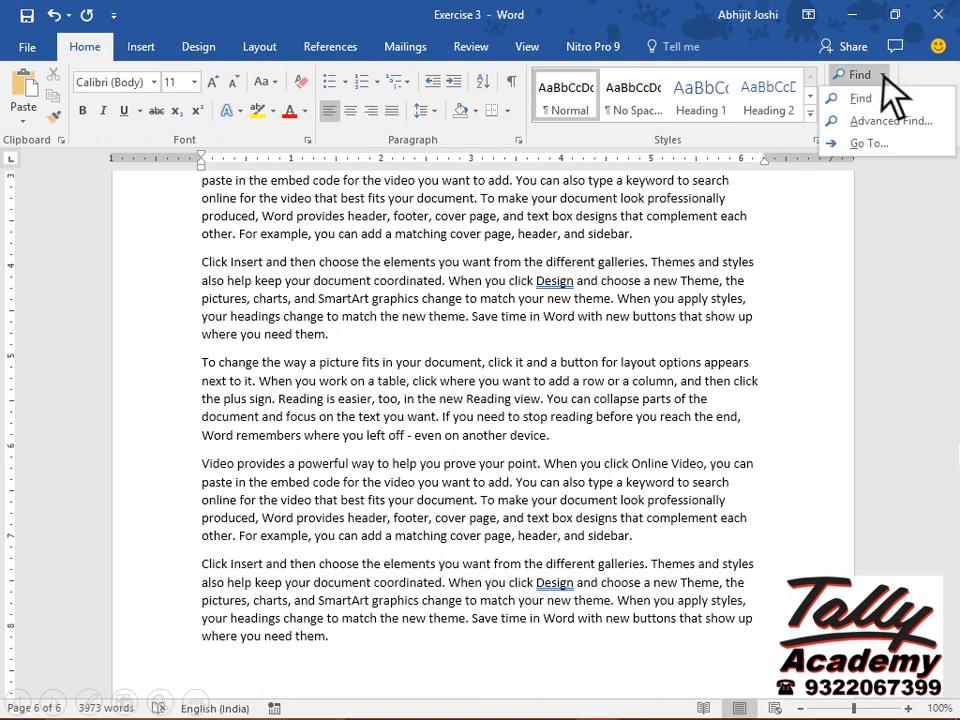
{"action": "left_click", "coordinate": [897, 142]}
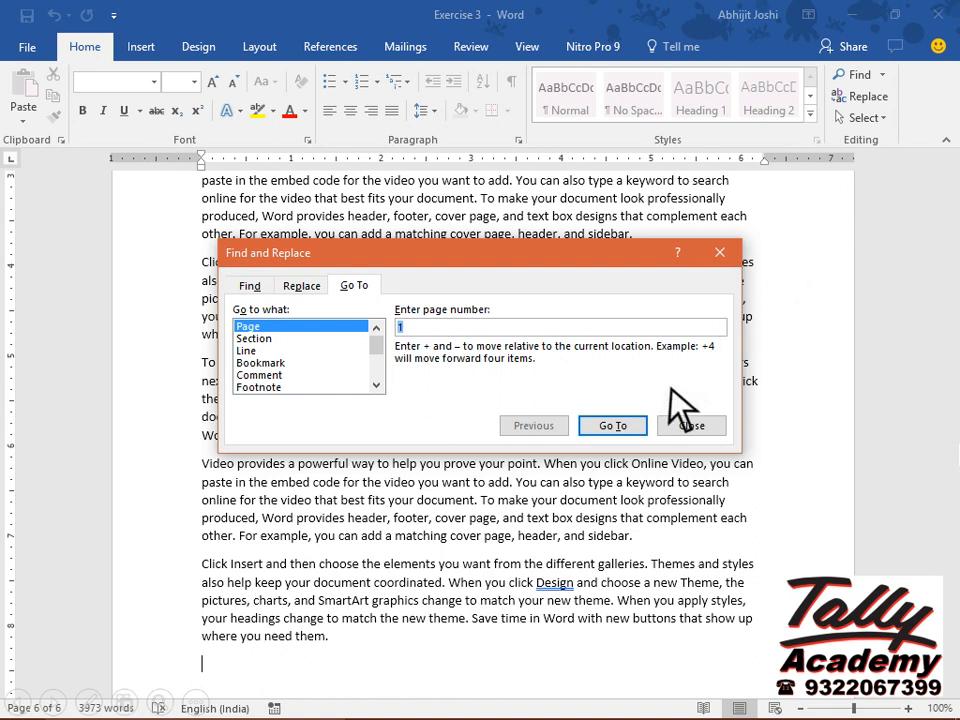
{"action": "left_click", "coordinate": [634, 428]}
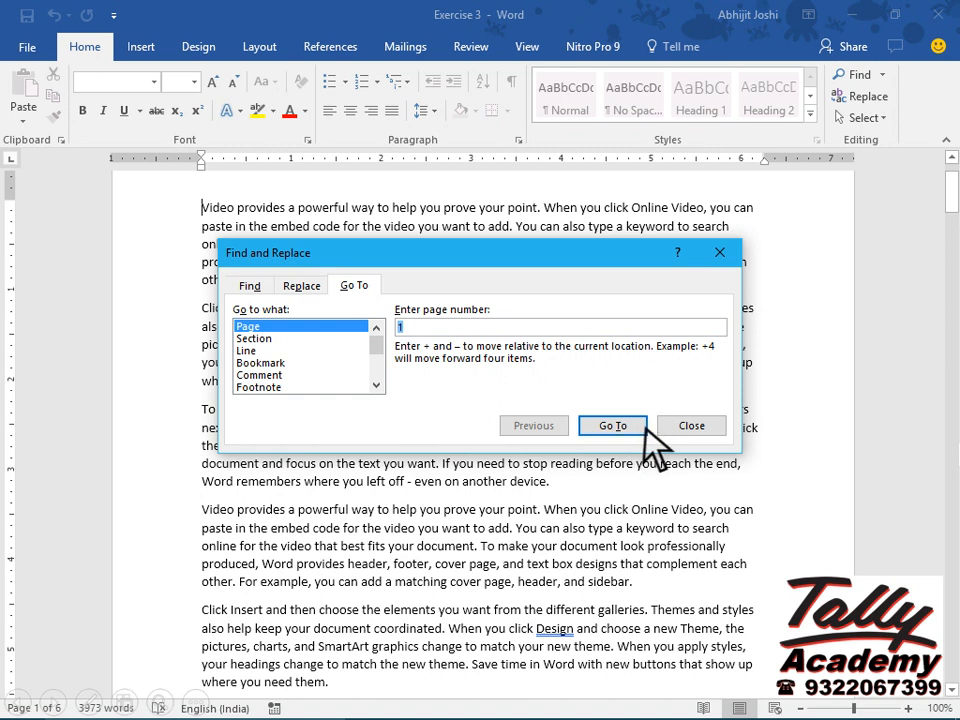
{"action": "left_click", "coordinate": [710, 427]}
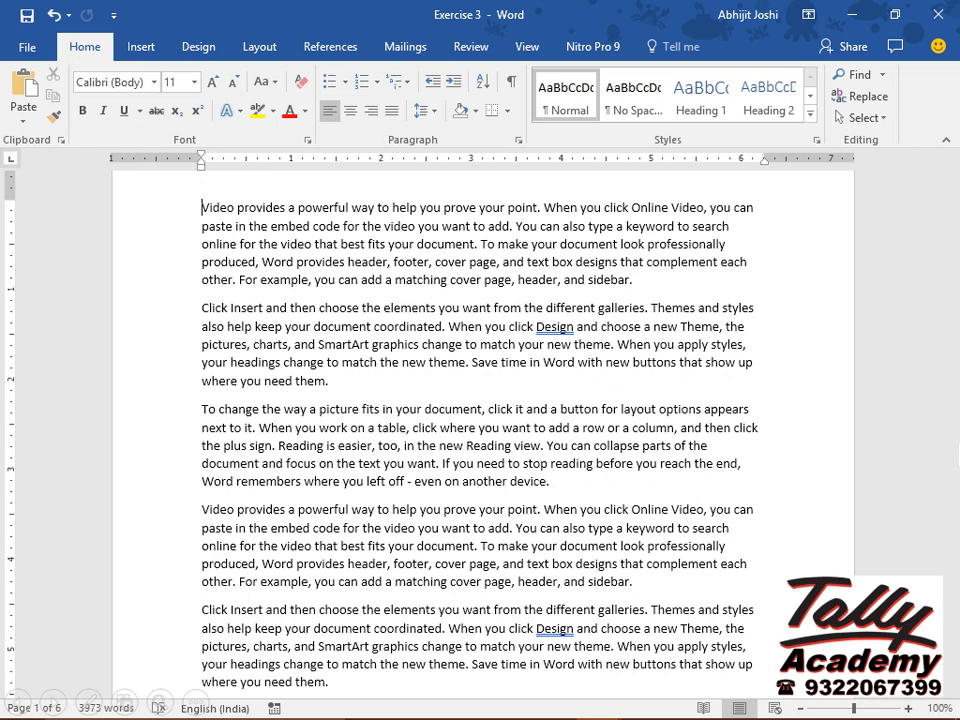
{"action": "left_click", "coordinate": [630, 208]}
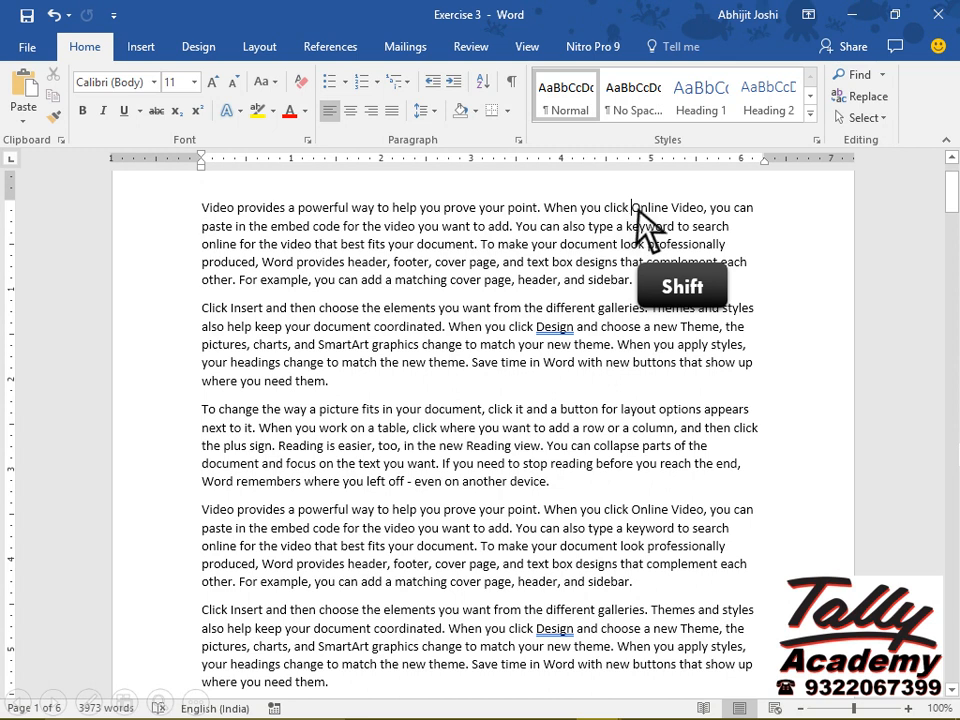
{"action": "left_click", "coordinate": [704, 210], "text": "shift"}
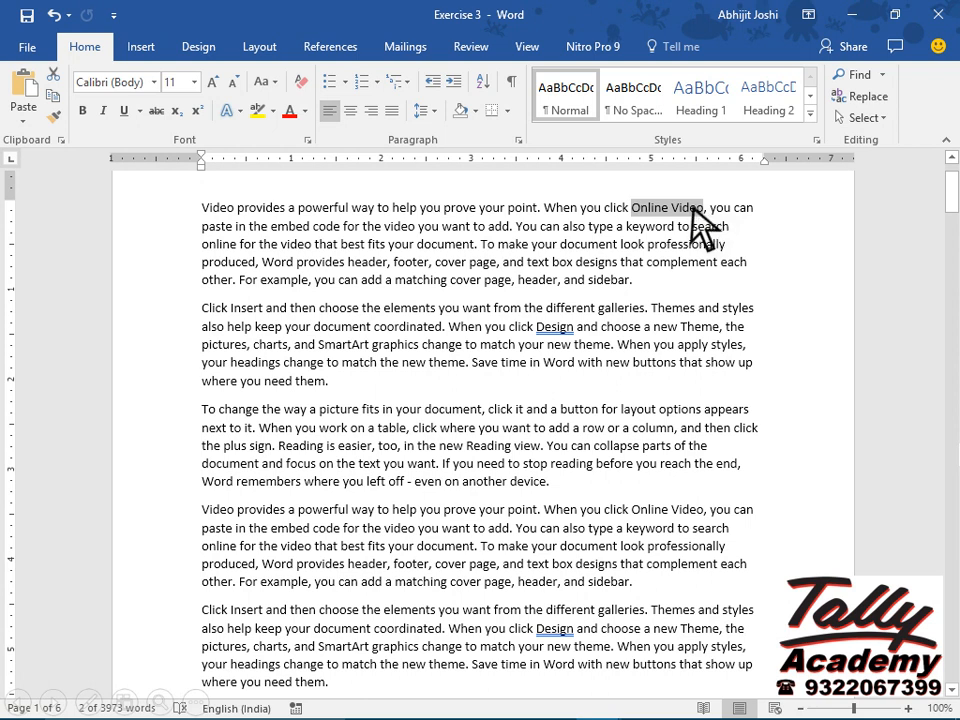
{"action": "left_click", "coordinate": [147, 52]}
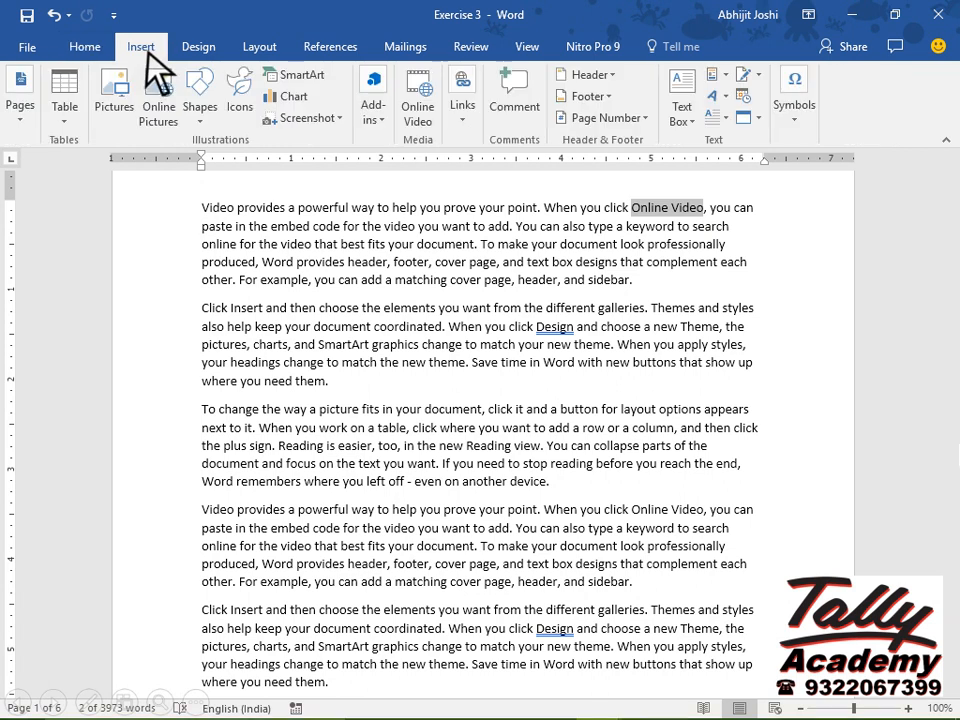
{"action": "left_click", "coordinate": [461, 122]}
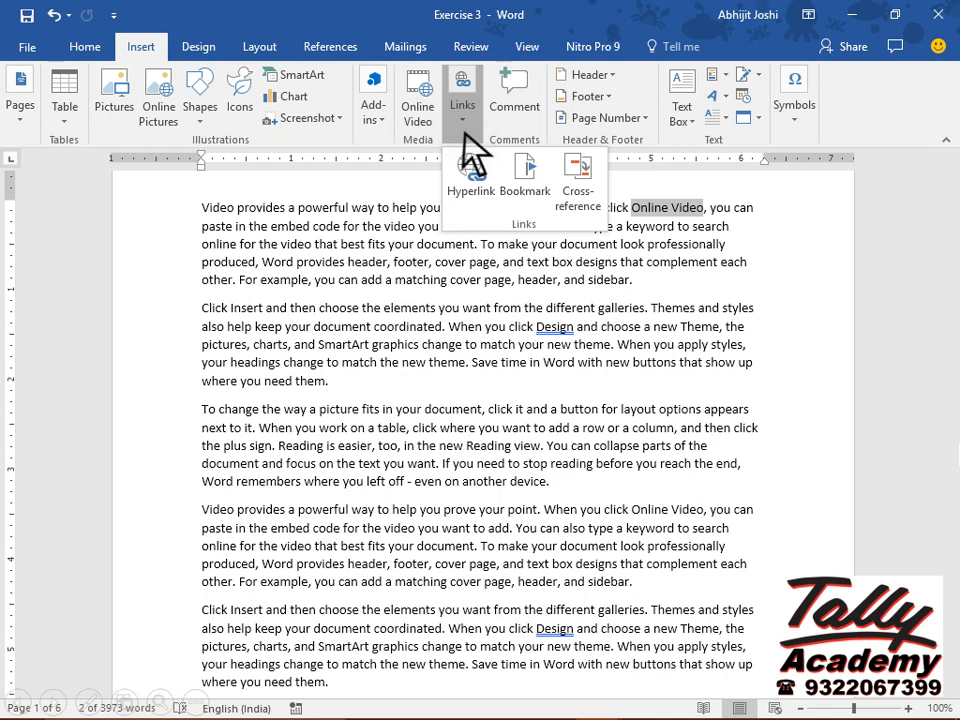
{"action": "left_click", "coordinate": [474, 188]}
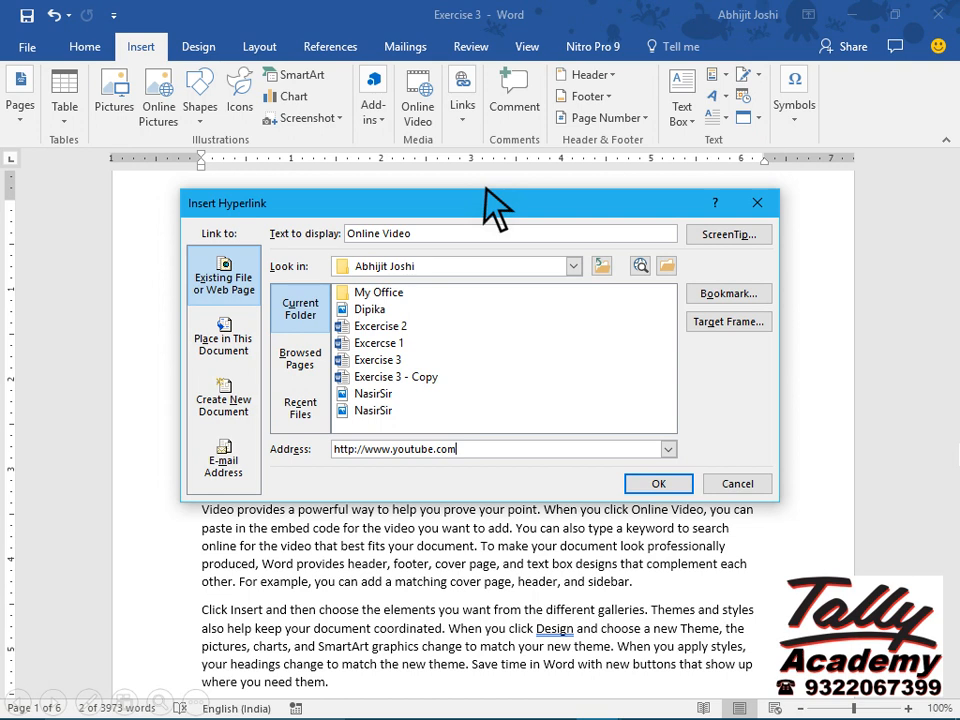
{"action": "left_click", "coordinate": [658, 484]}
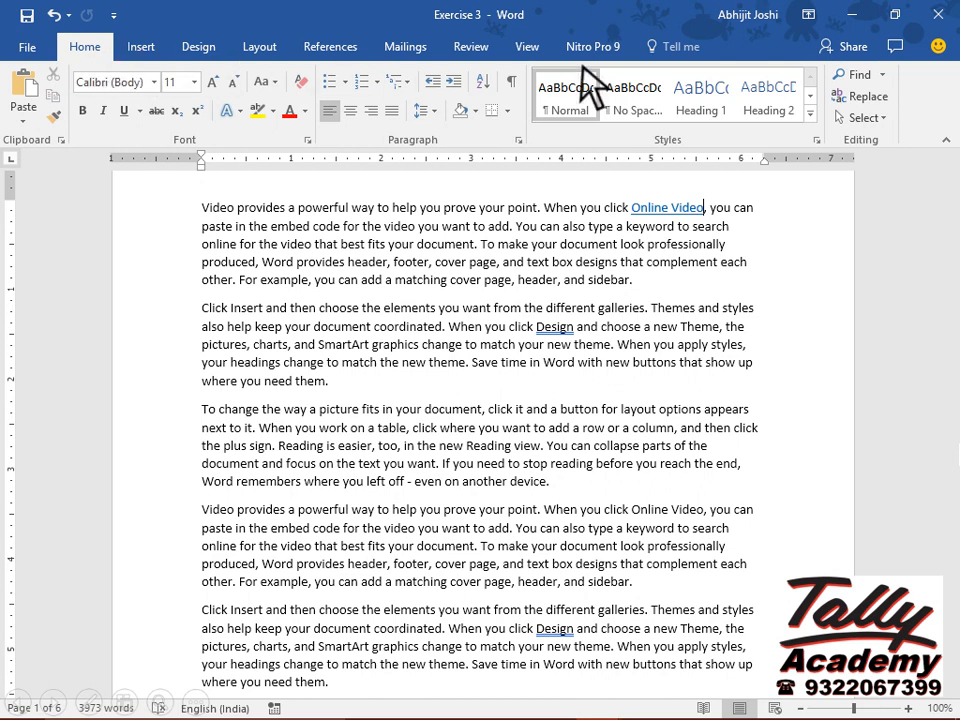
Use Go To to jump to the End_Doc bookmark, then close the dialog.
{"action": "left_click", "coordinate": [882, 76]}
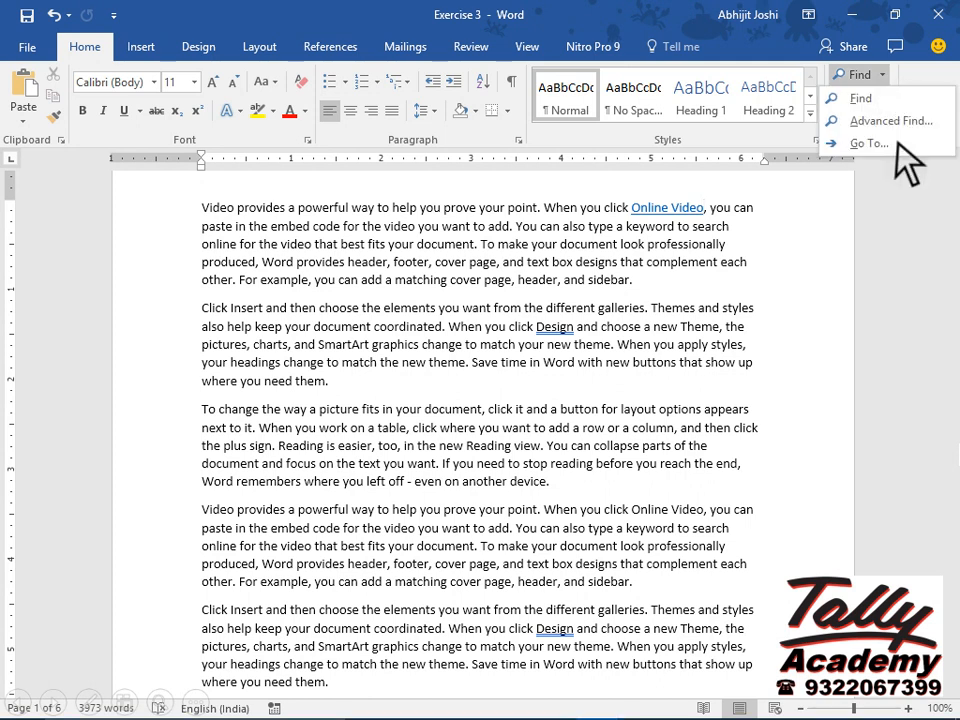
{"action": "left_click", "coordinate": [898, 143]}
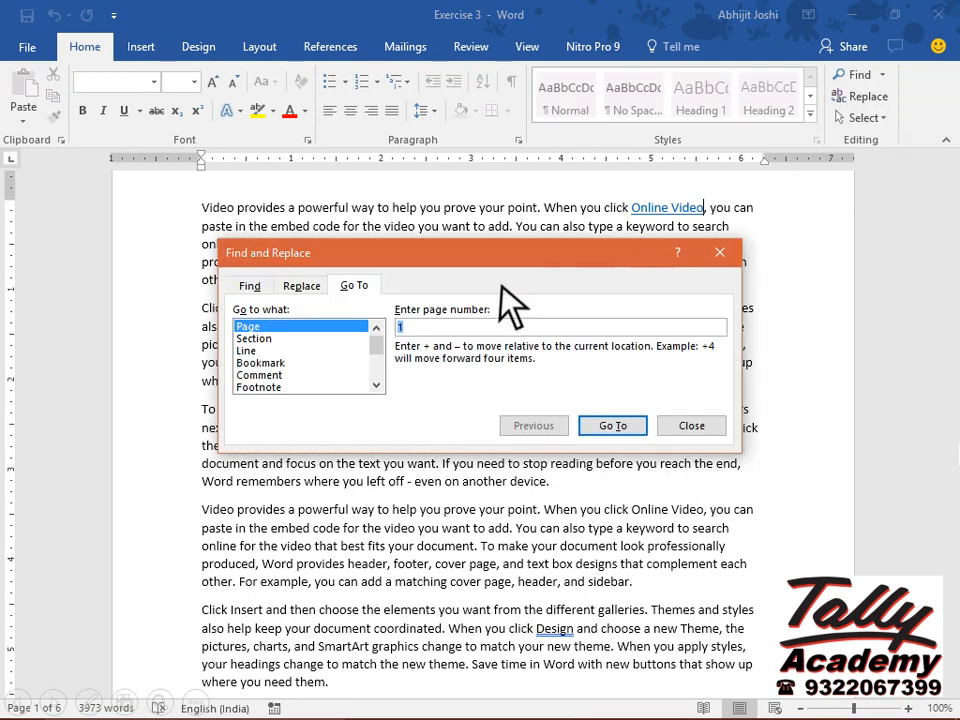
{"action": "left_click", "coordinate": [300, 362]}
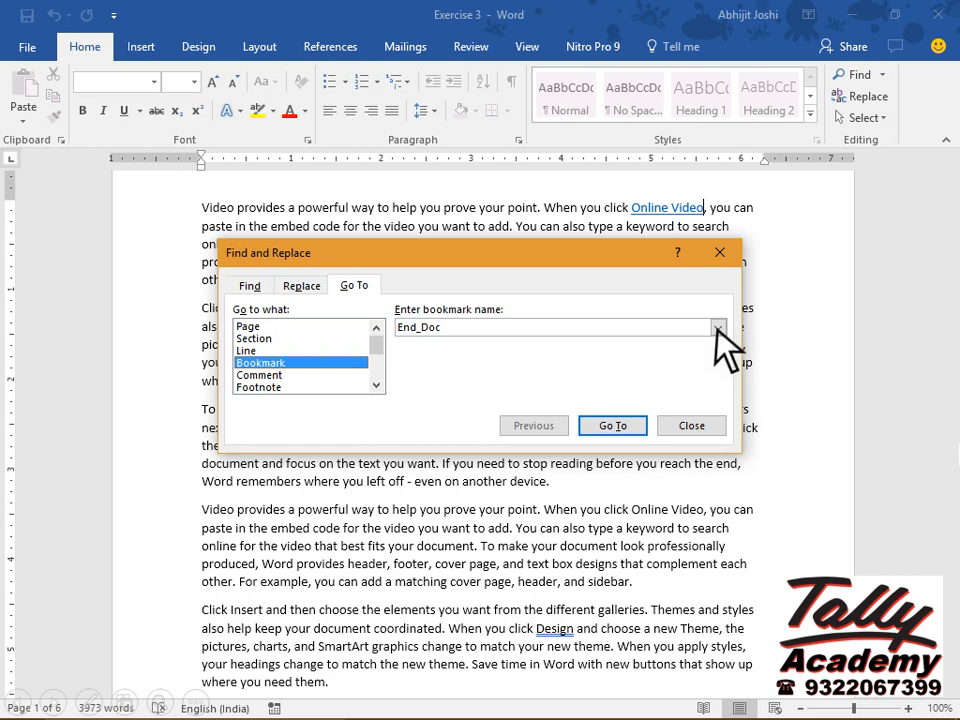
{"action": "left_click", "coordinate": [641, 424]}
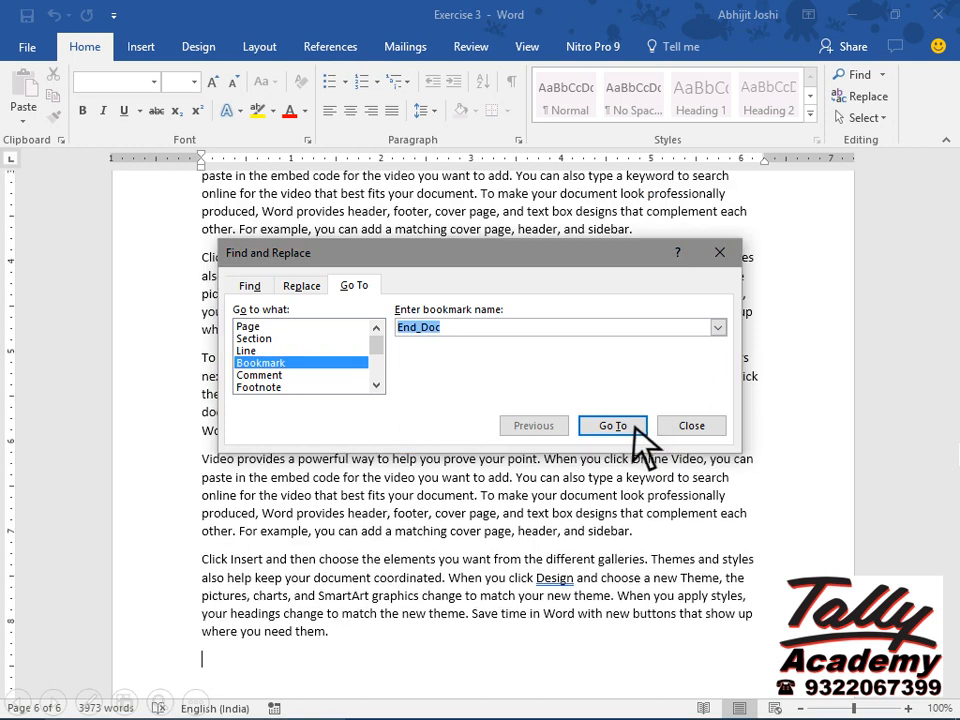
{"action": "left_click", "coordinate": [714, 426]}
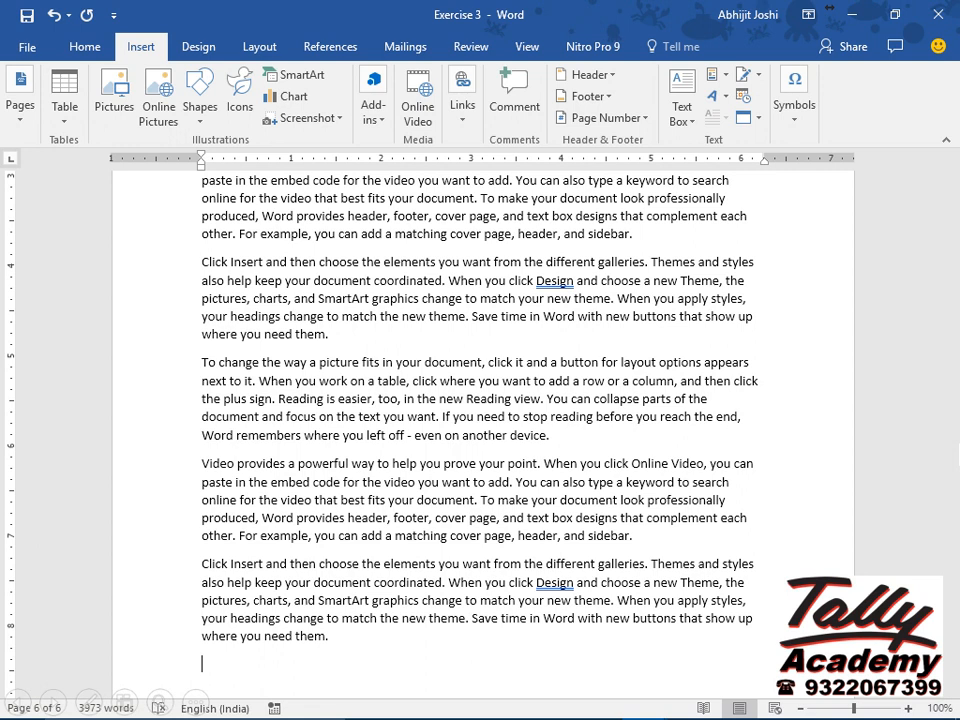
{"action": "type", "text": "Example of online shopping is http://www.flipkart.com"}
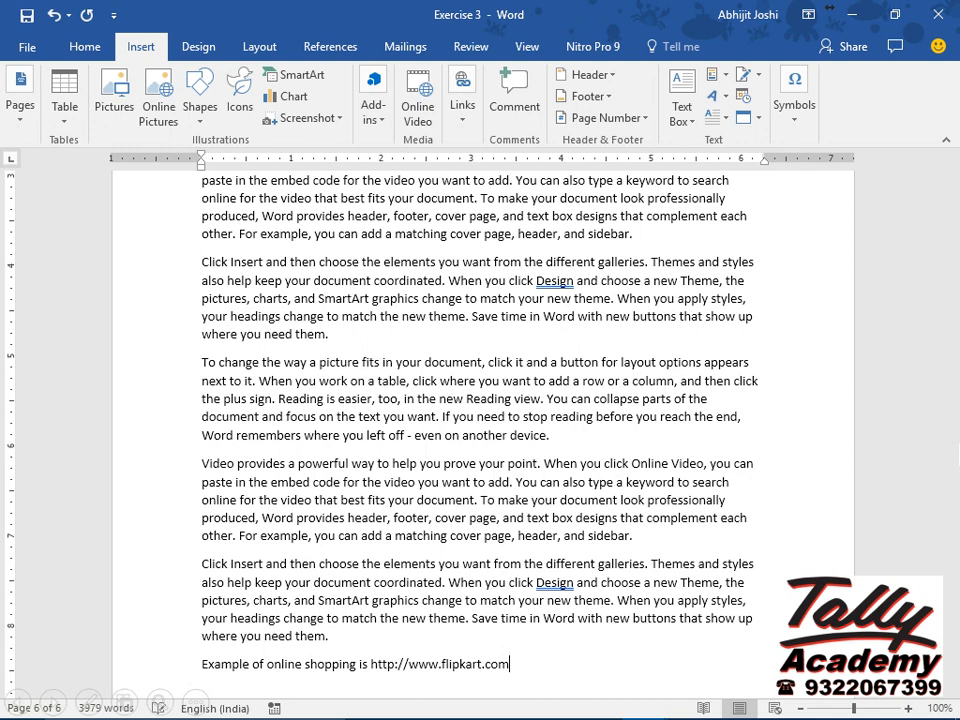
{"action": "key", "text": "Return"}
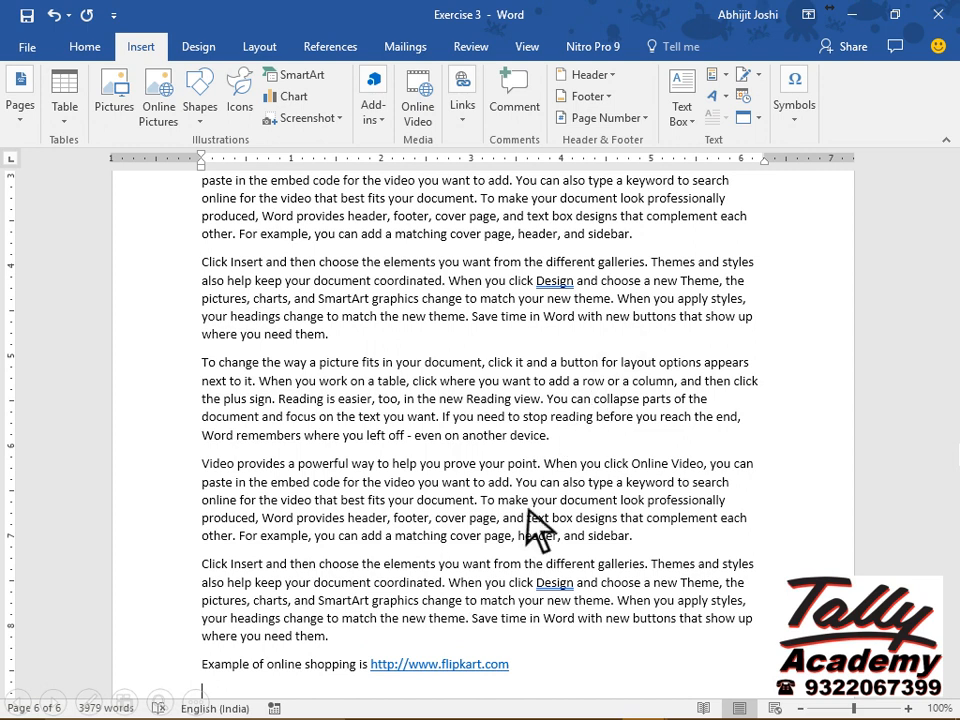
Remove the hyperlink from the flipkart.com address in the last line.
{"action": "right_click", "coordinate": [454, 668]}
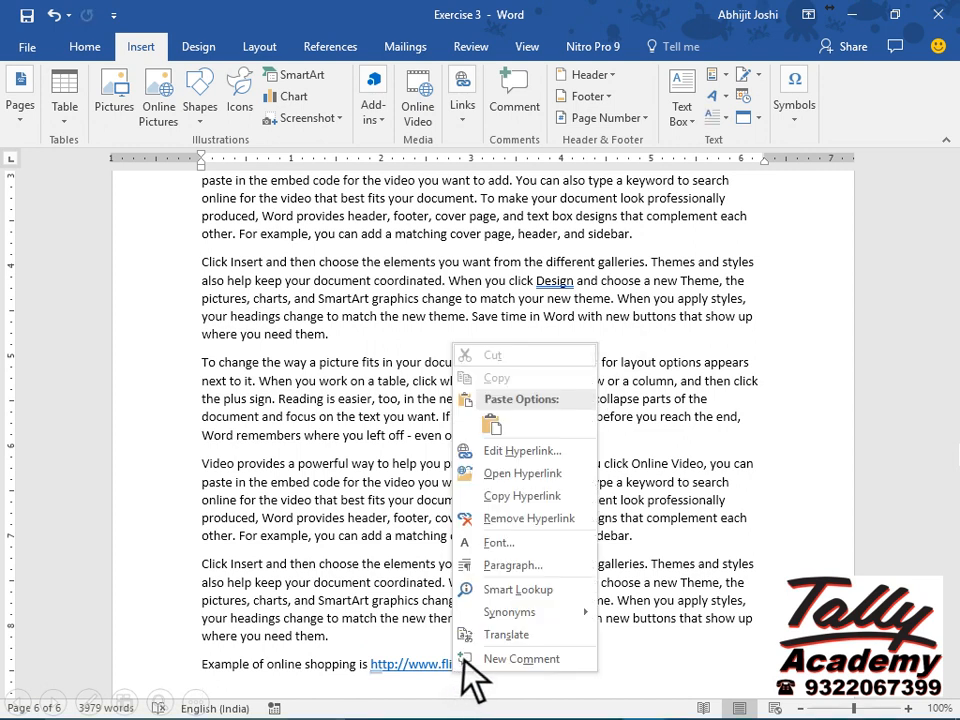
{"action": "left_click", "coordinate": [575, 519]}
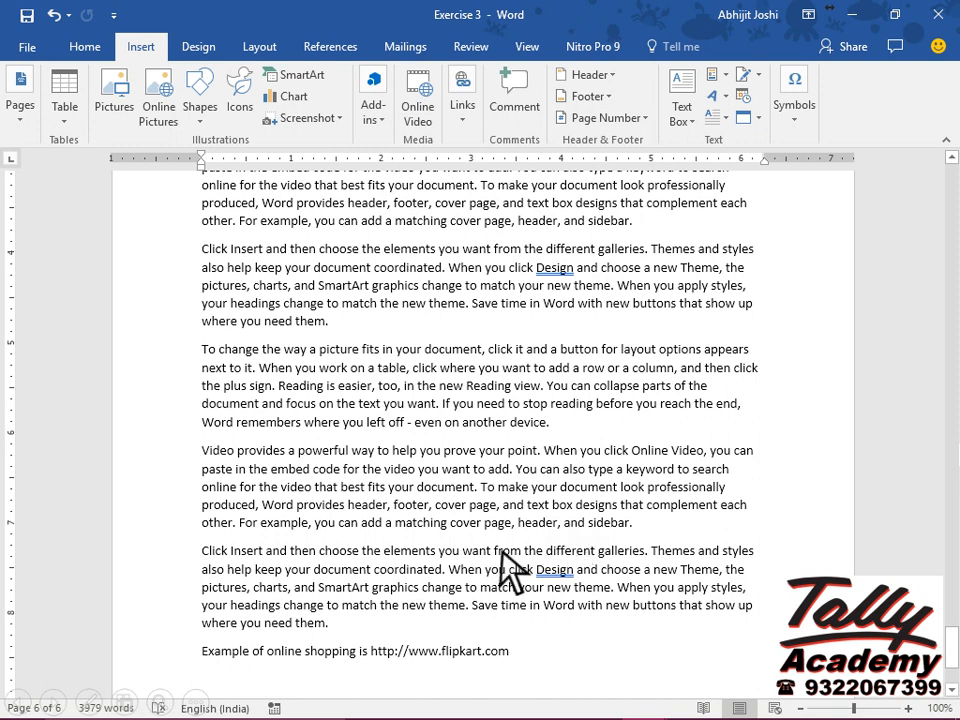
Insert a page break on the empty line after the online shopping sentence.
{"action": "left_click", "coordinate": [207, 678]}
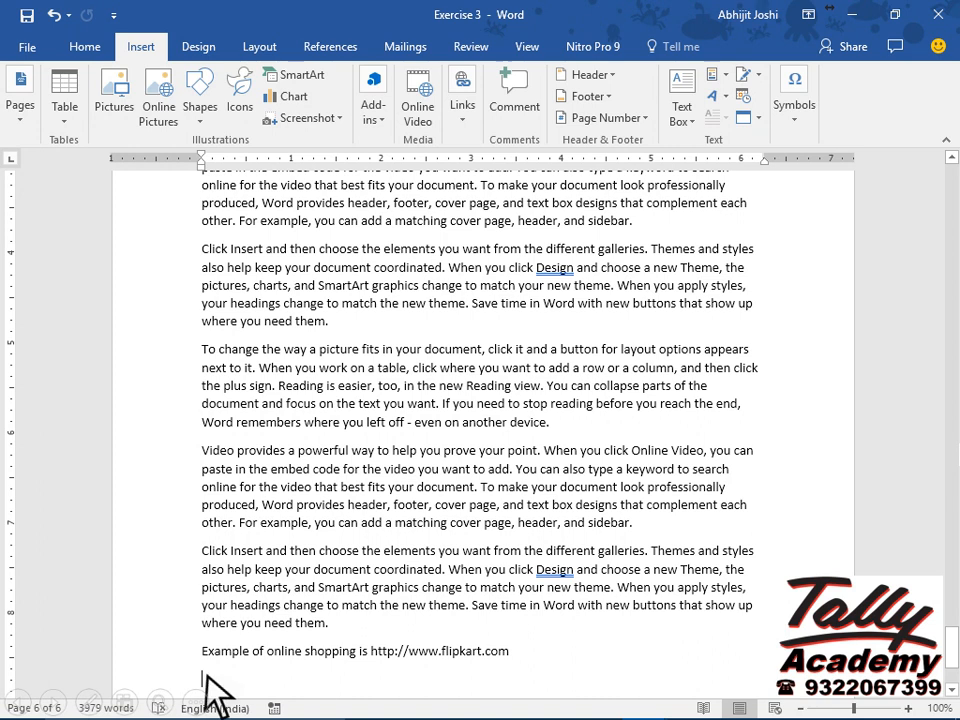
{"action": "left_click", "coordinate": [262, 45]}
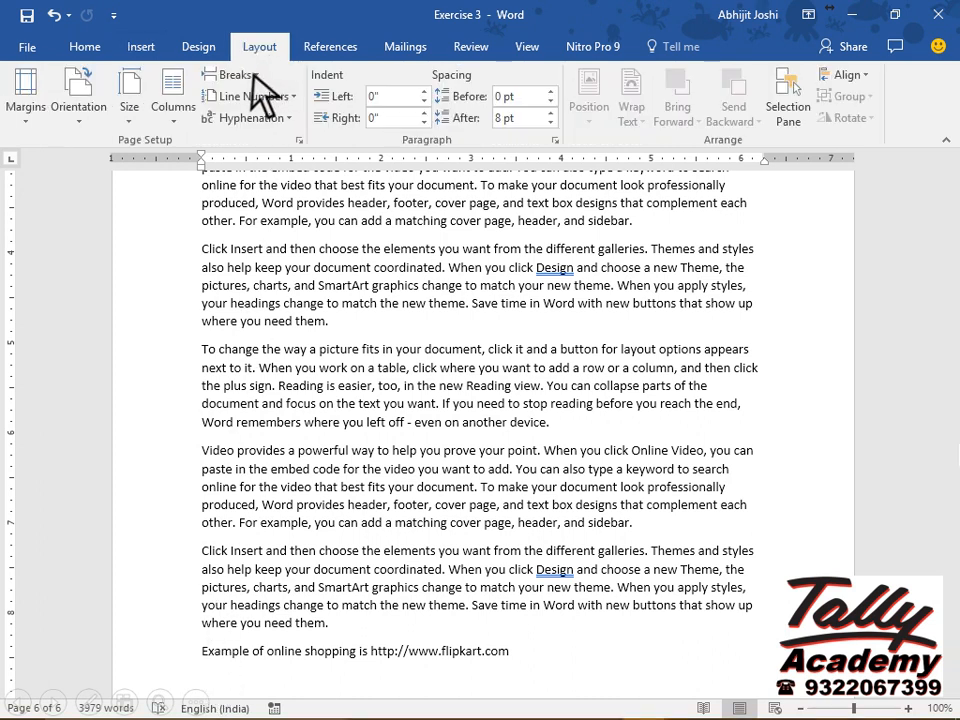
{"action": "left_click", "coordinate": [251, 76]}
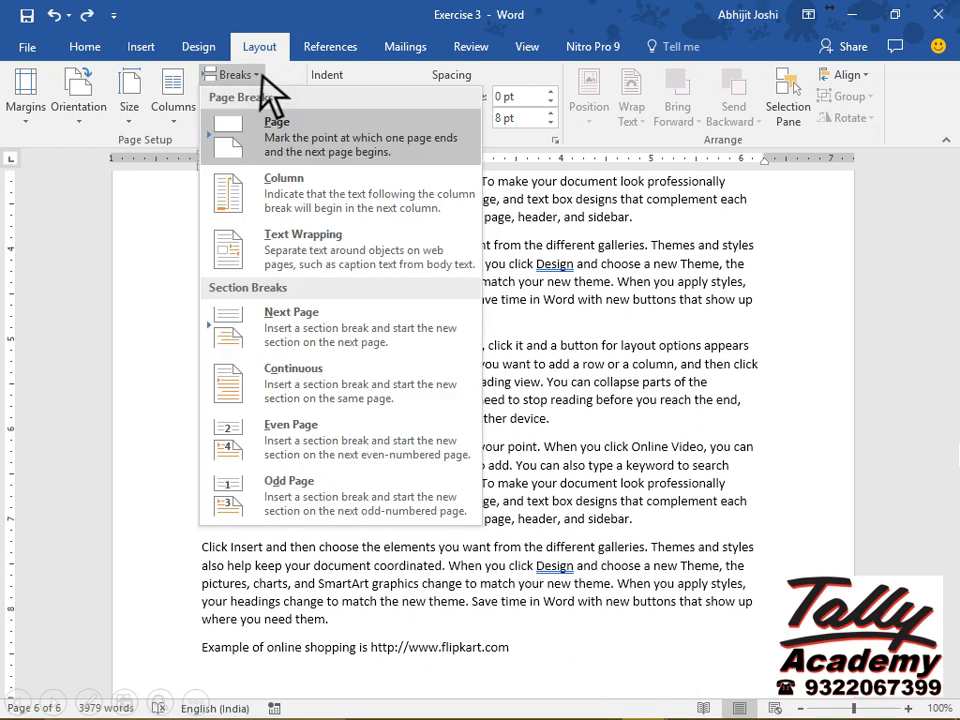
{"action": "left_click", "coordinate": [461, 150]}
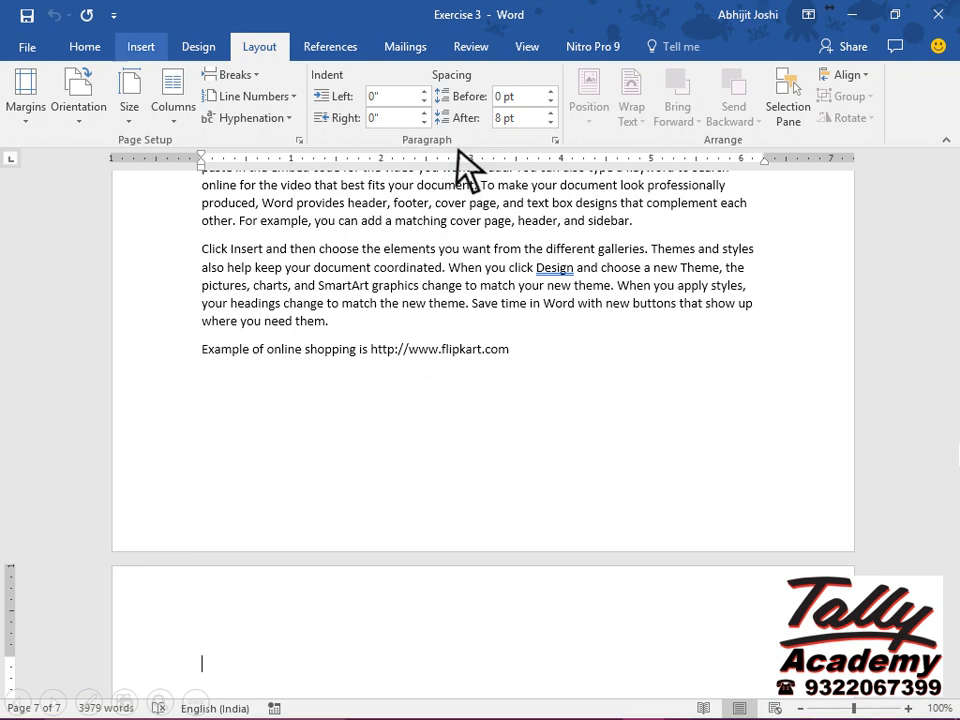
Insert a table with 3 columns and 5 rows on the new page.
{"action": "left_click", "coordinate": [163, 57]}
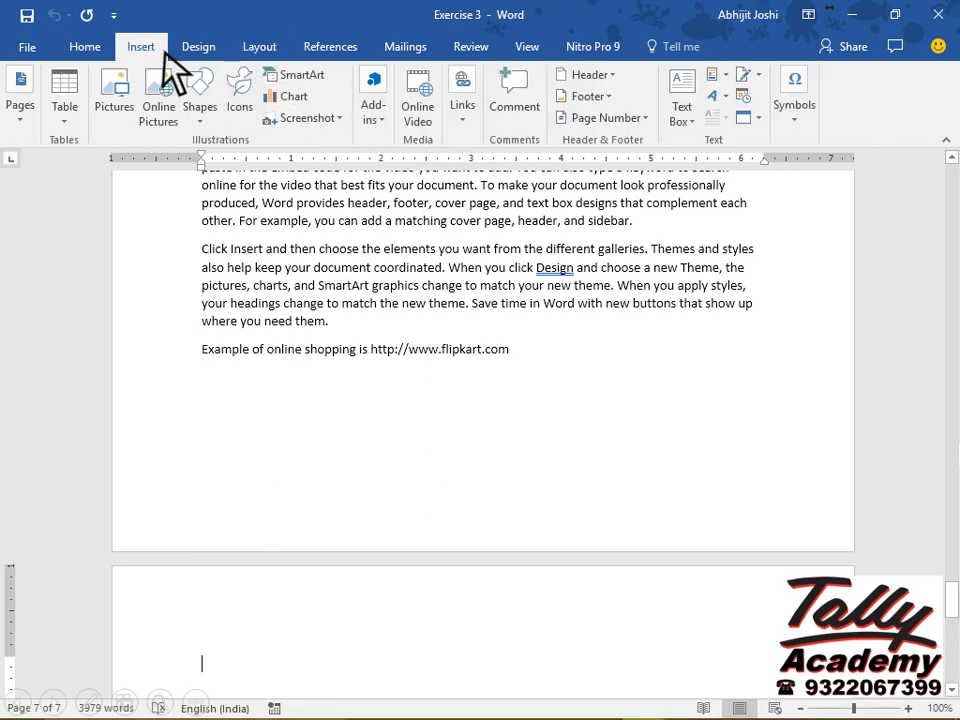
{"action": "left_click", "coordinate": [70, 120]}
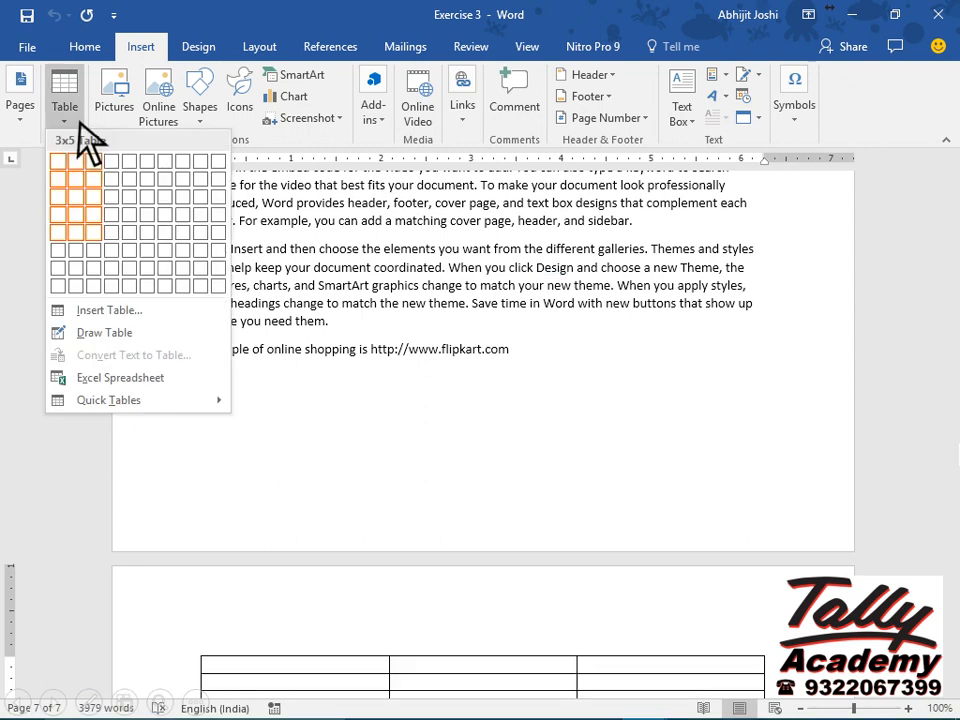
{"action": "left_click", "coordinate": [94, 233]}
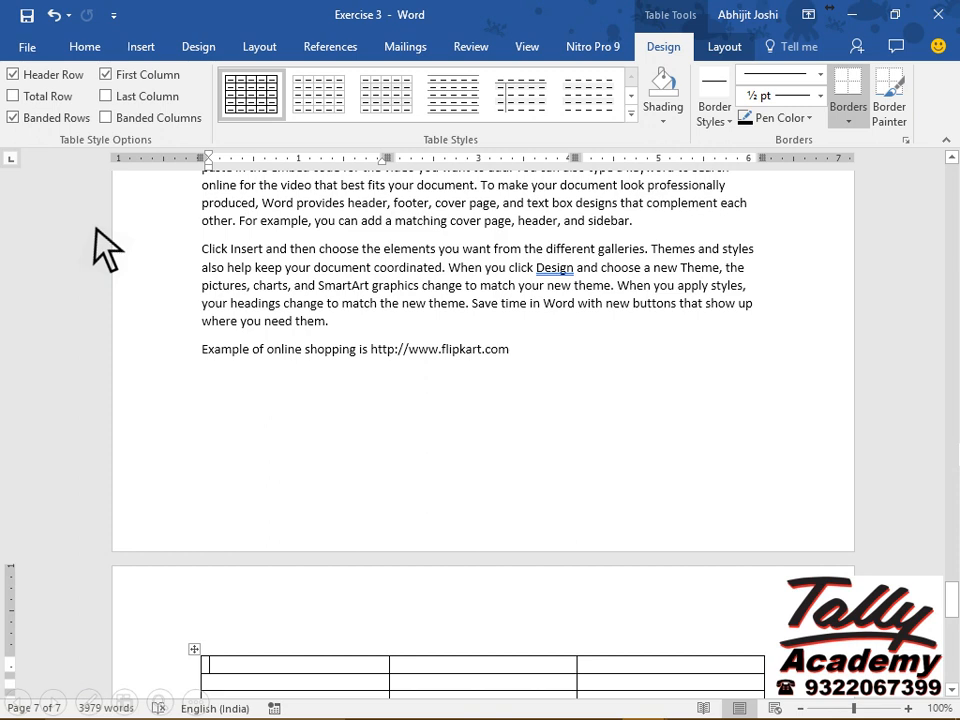
Merge the top two cells of the table's first column.
{"action": "key", "text": "Down"}
{"action": "key", "text": "Down"}
{"action": "key", "text": "Down"}
{"action": "key", "text": "Down"}
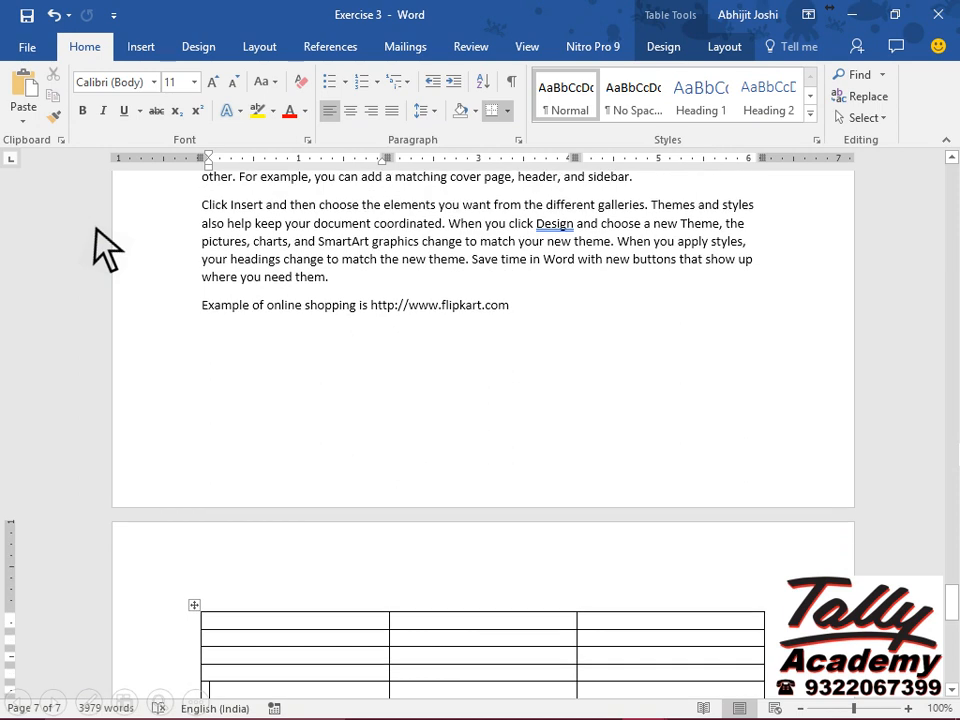
{"action": "key", "text": "Down"}
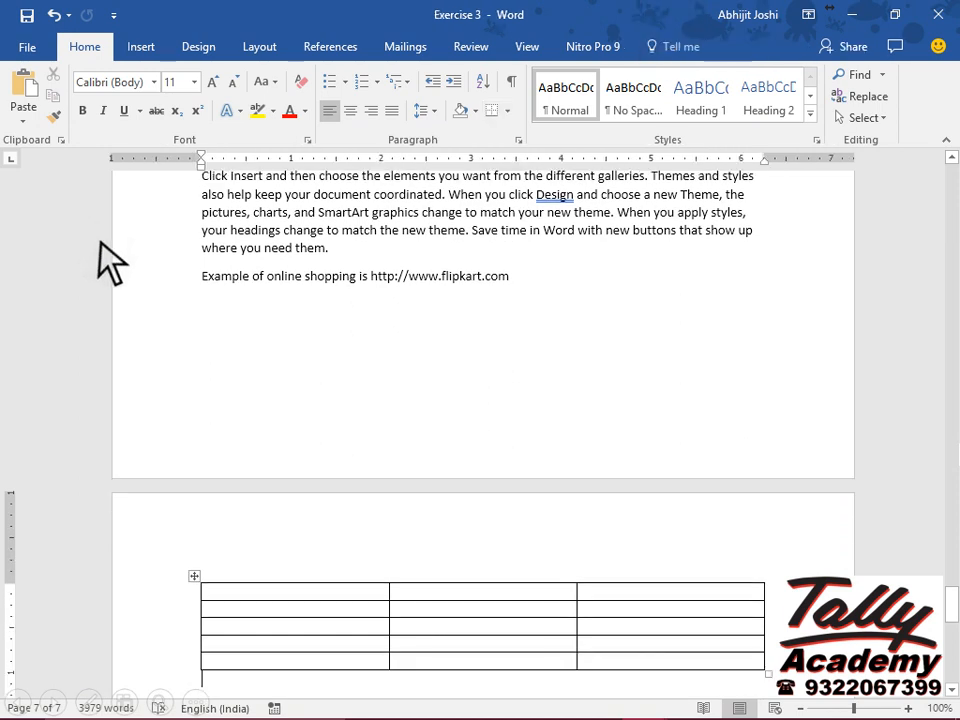
{"action": "left_click", "coordinate": [214, 593]}
{"action": "key", "text": "shift+Down"}
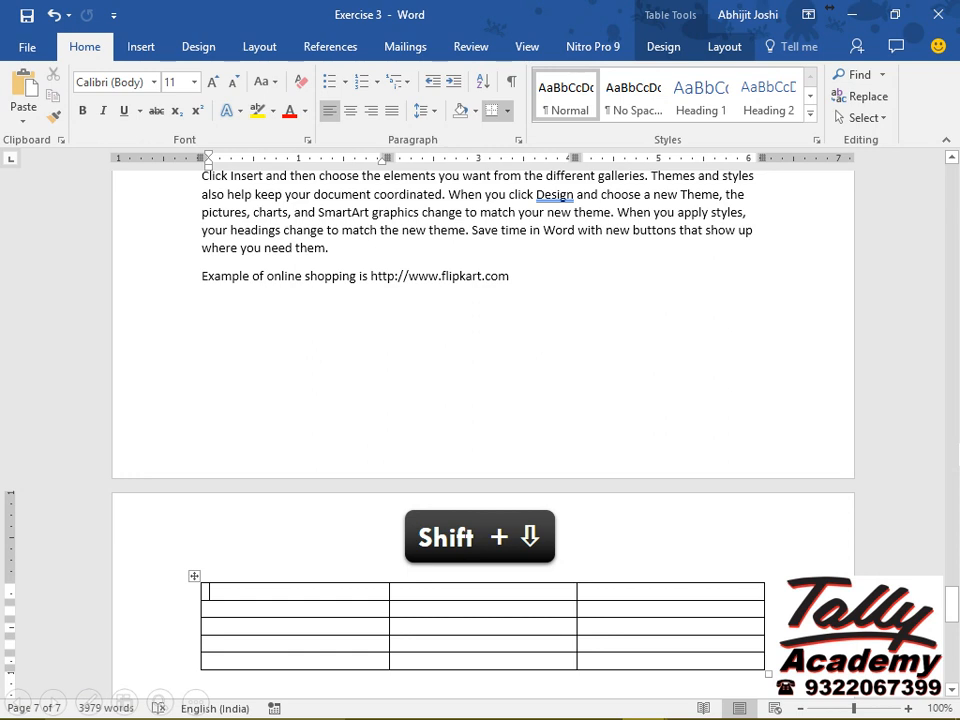
{"action": "key", "text": "shift+Down"}
{"action": "key", "text": "shift+Down"}
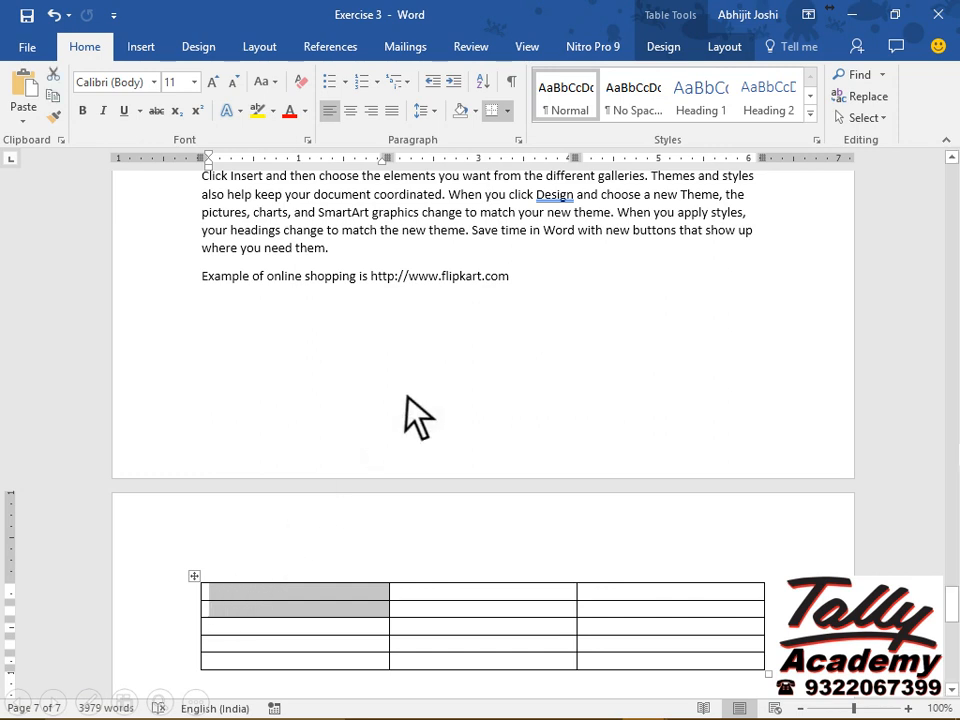
{"action": "left_click", "coordinate": [738, 48]}
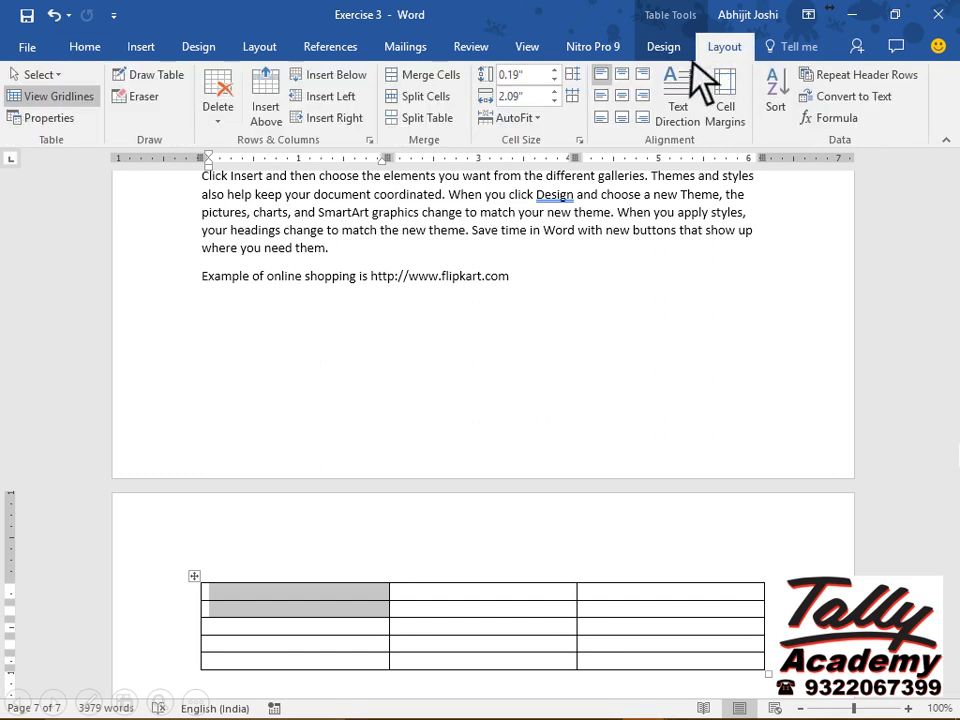
{"action": "left_click", "coordinate": [418, 75]}
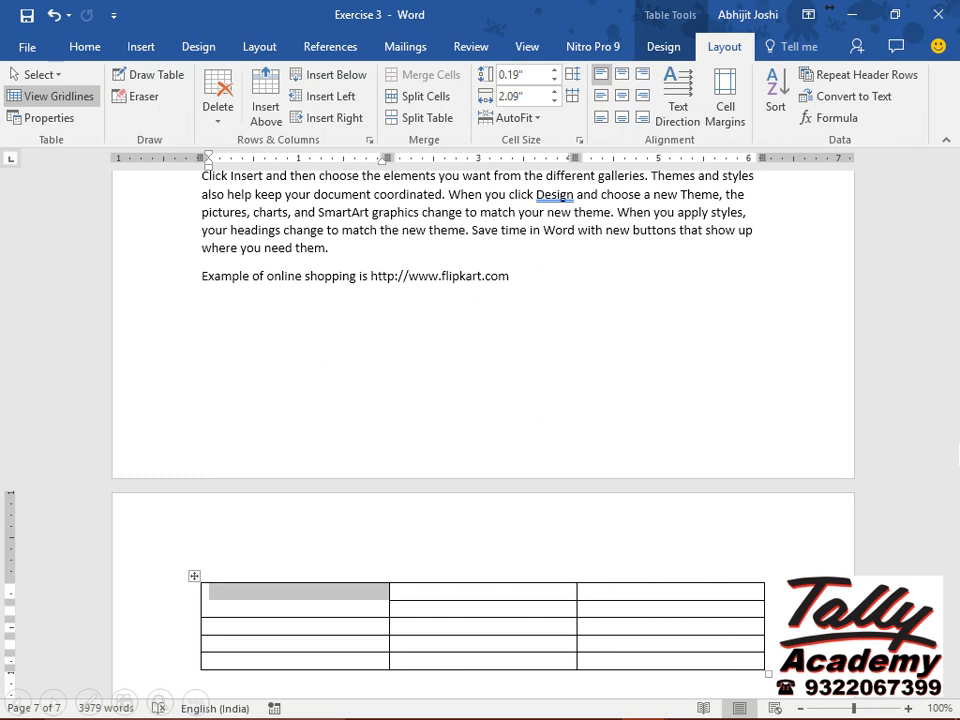
Fill the first column with Compound, Alcohol, Water and Iron.
{"action": "type", "text": "Compound"}
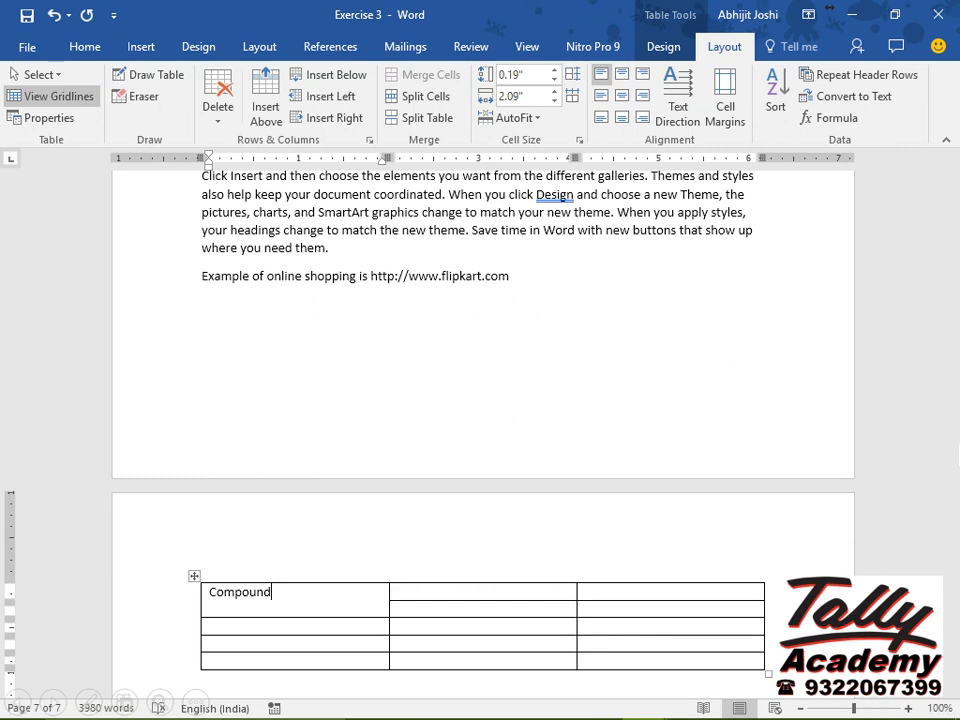
{"action": "key", "text": "Down"}
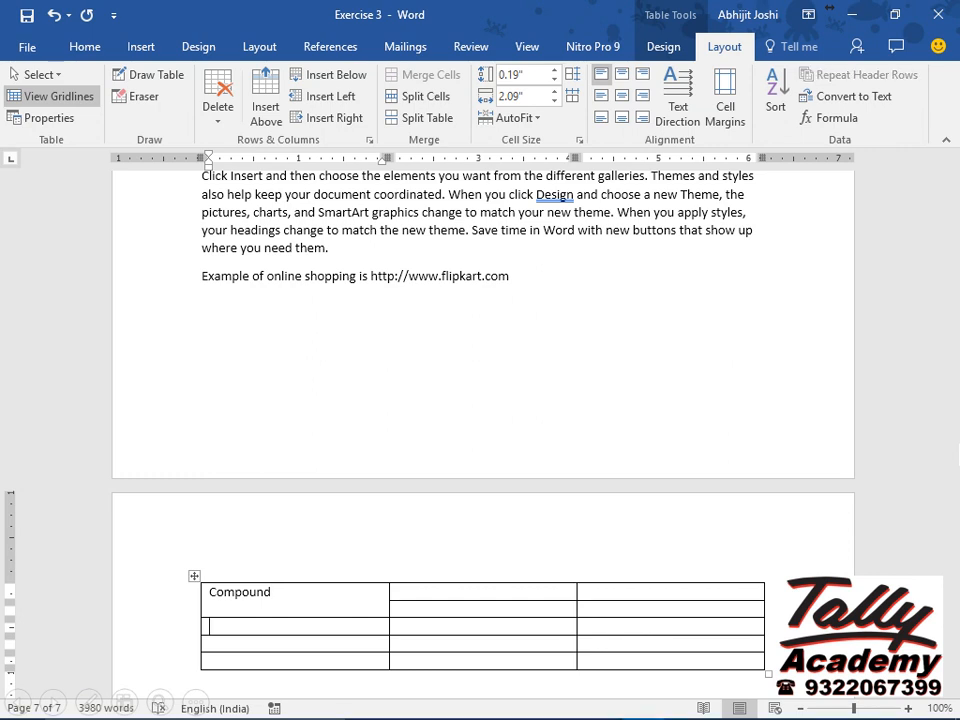
{"action": "type", "text": "Alcohol"}
{"action": "key", "text": "Down"}
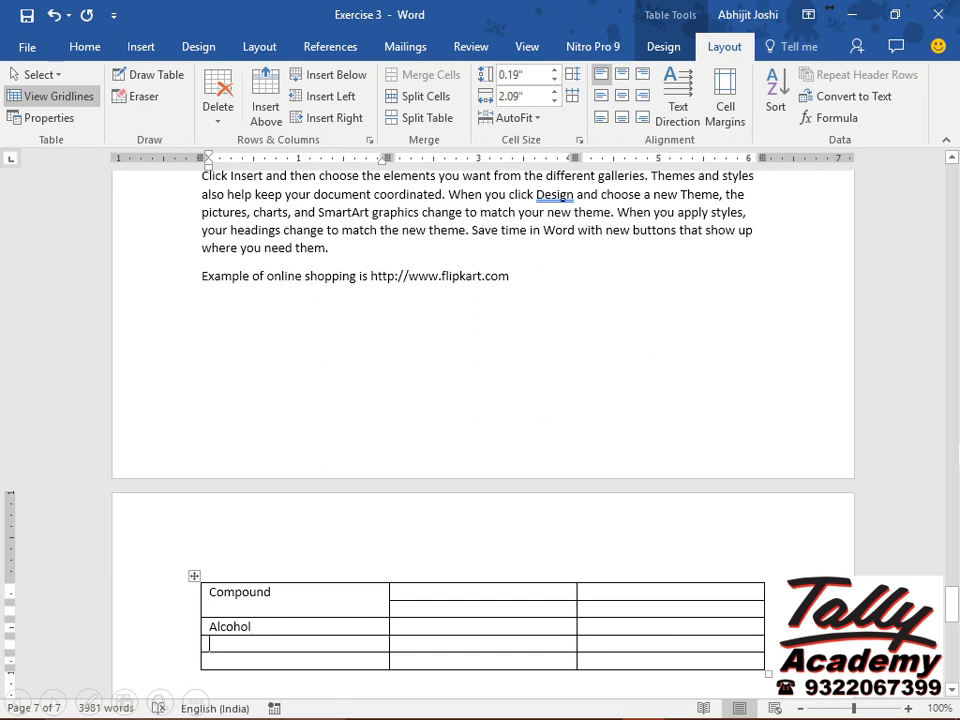
{"action": "type", "text": "Water"}
{"action": "key", "text": "Down"}
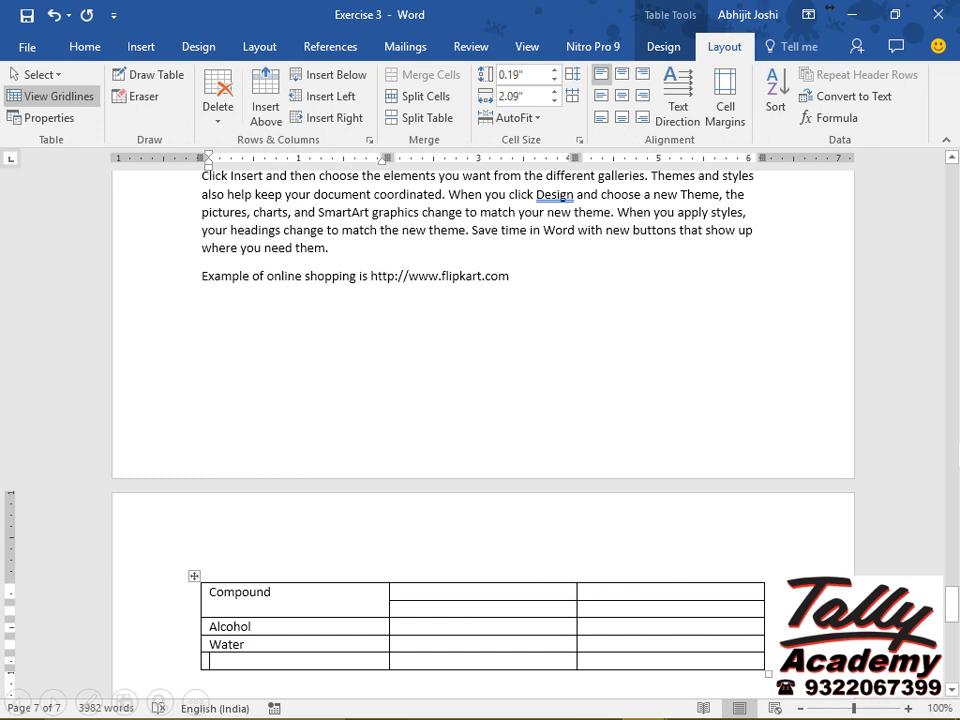
{"action": "type", "text": "Iron"}
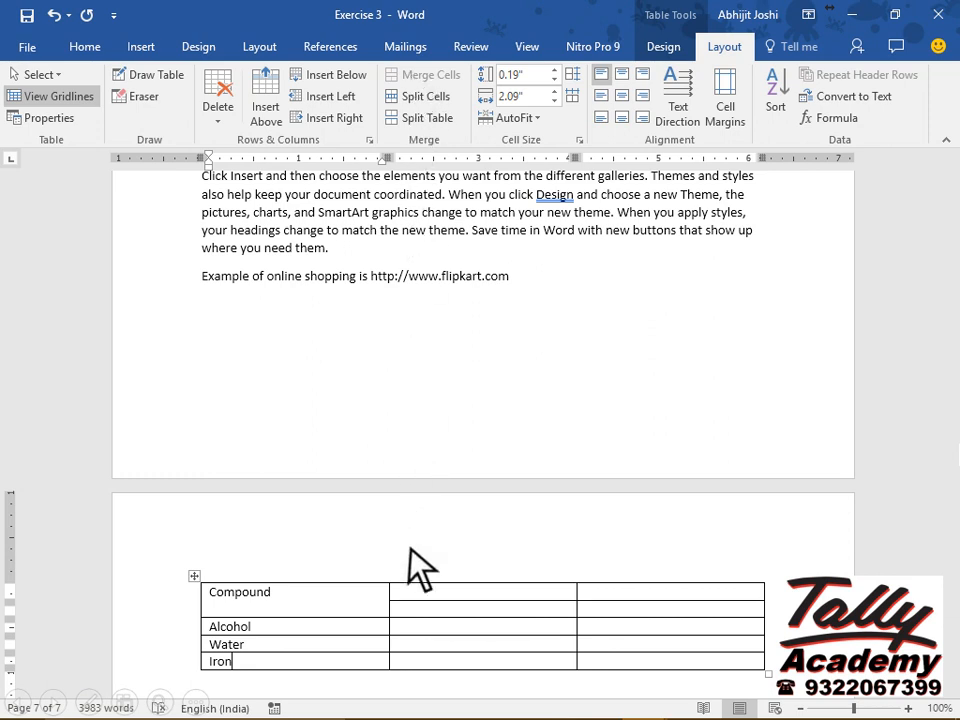
Enter Temperature in the second column's top cell and merge it across both right-hand top cells.
{"action": "left_click", "coordinate": [409, 592]}
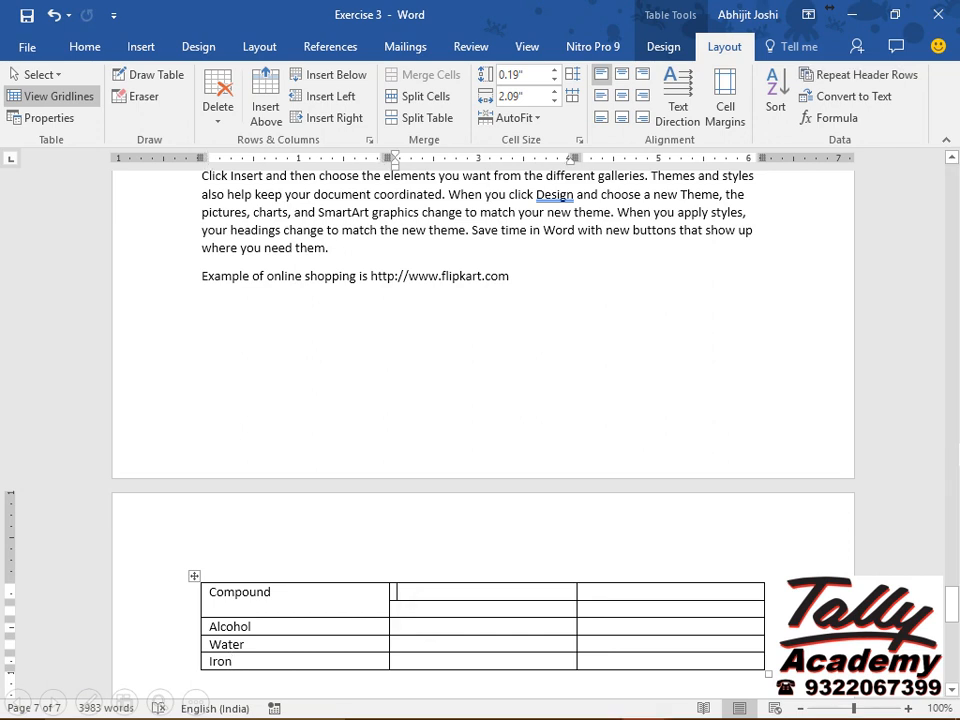
{"action": "type", "text": "Temperature"}
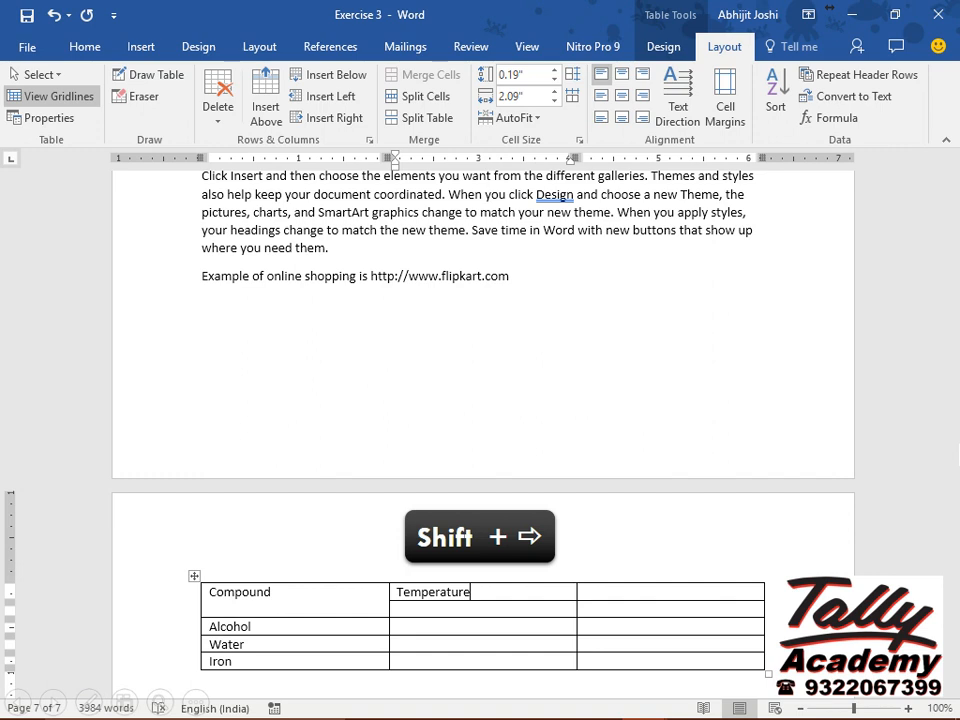
{"action": "key", "text": "shift+Right"}
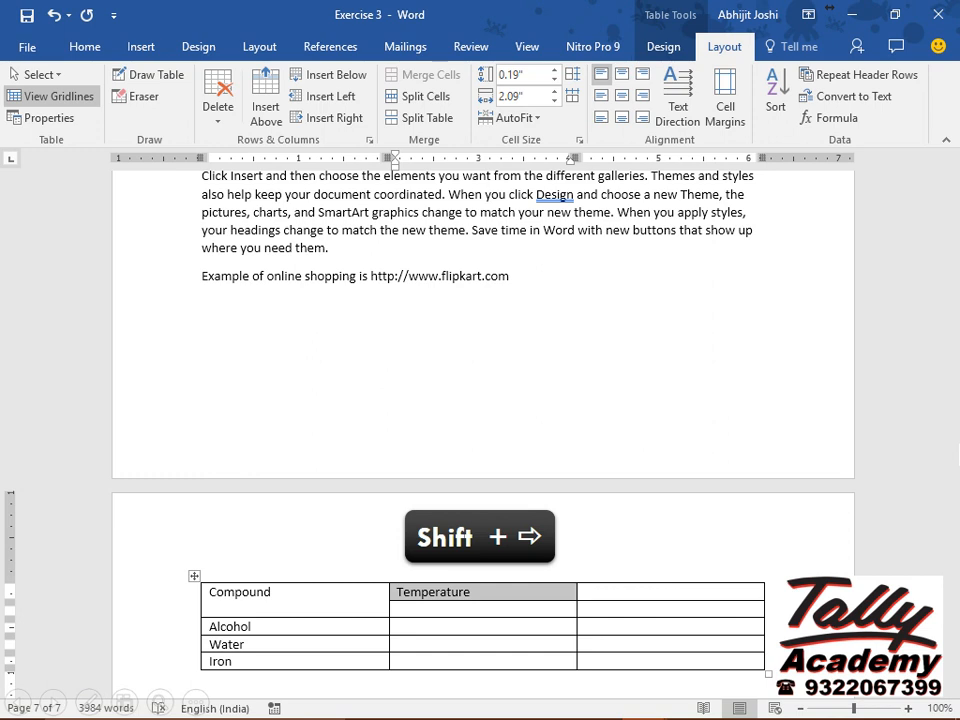
{"action": "key", "text": "shift+Right"}
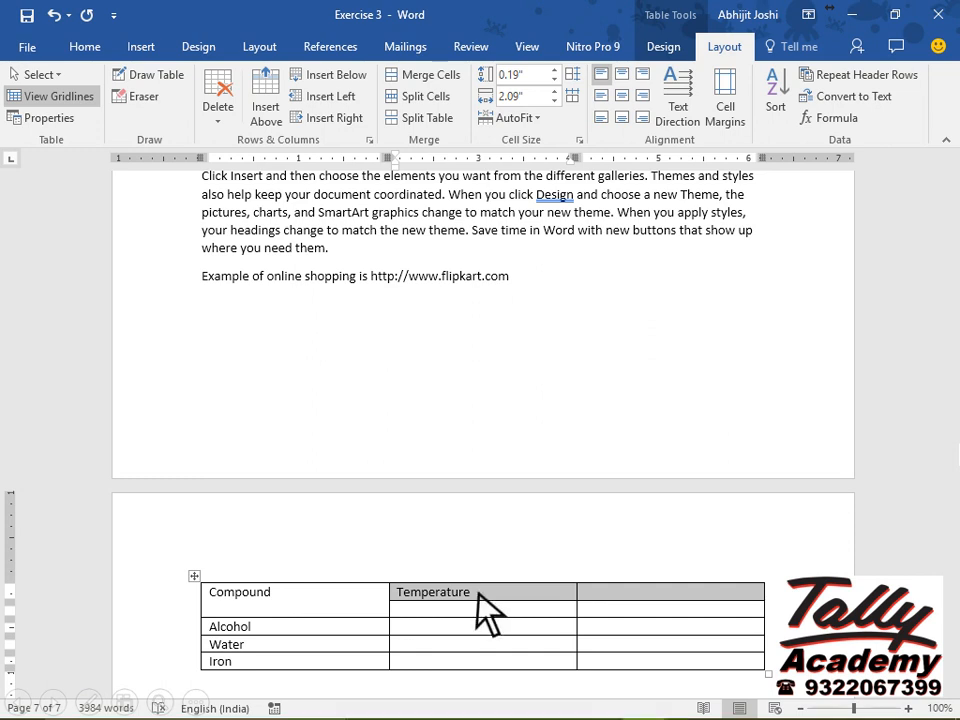
{"action": "left_click", "coordinate": [422, 76]}
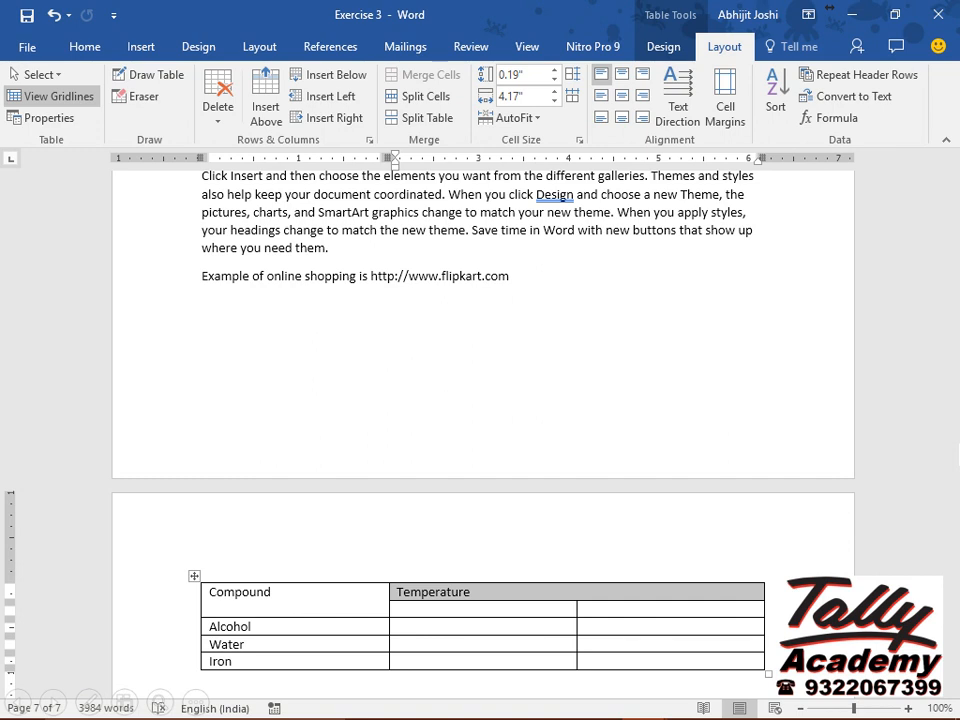
Enter the subheadings Freezing Point and Boiling Point under Temperature.
{"action": "left_click", "coordinate": [400, 609]}
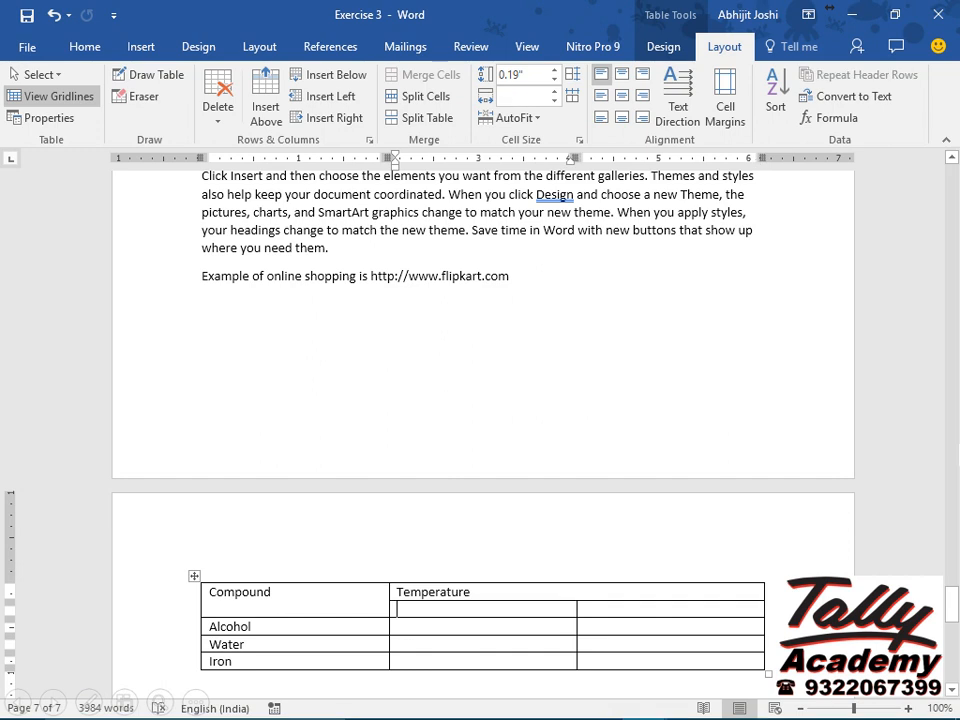
{"action": "type", "text": "Freezing Point"}
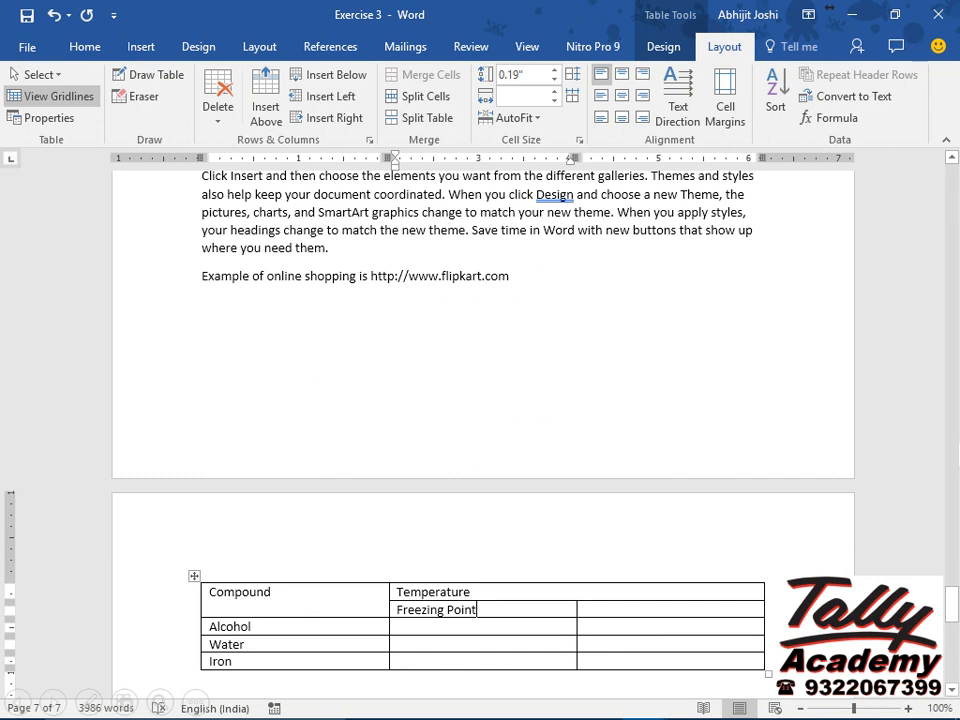
{"action": "key", "text": "Tab"}
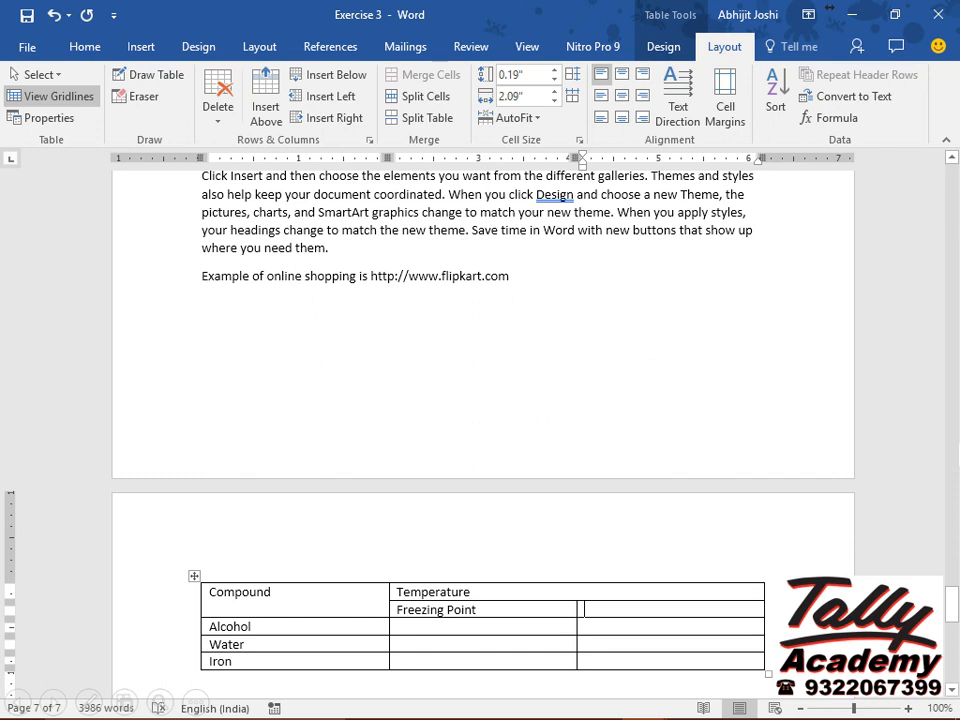
{"action": "type", "text": "Boiling Point"}
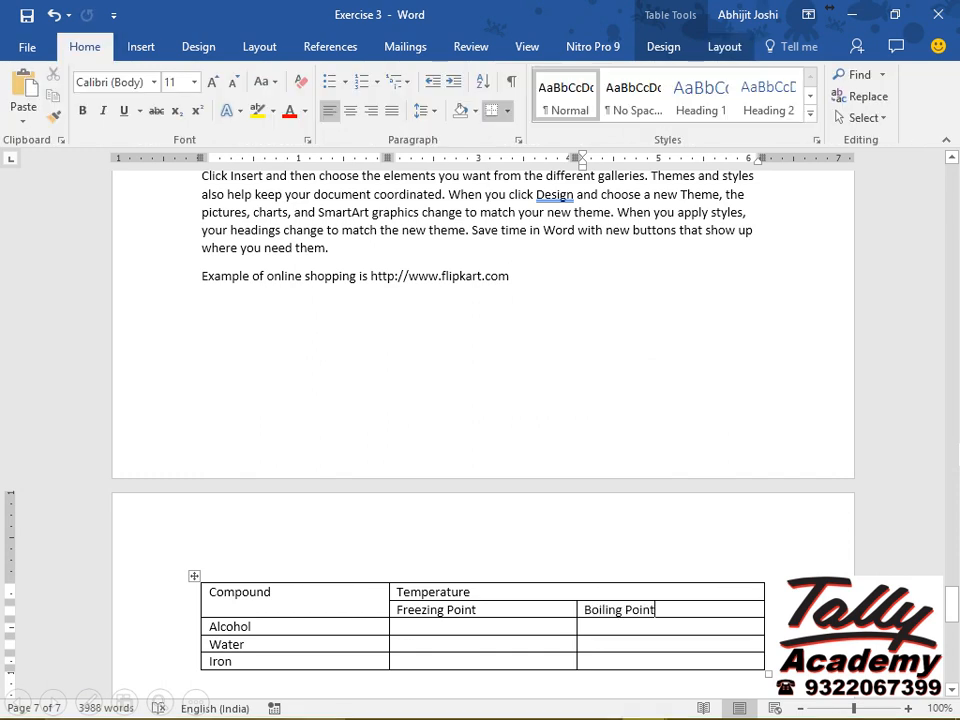
{"action": "key", "text": "Tab"}
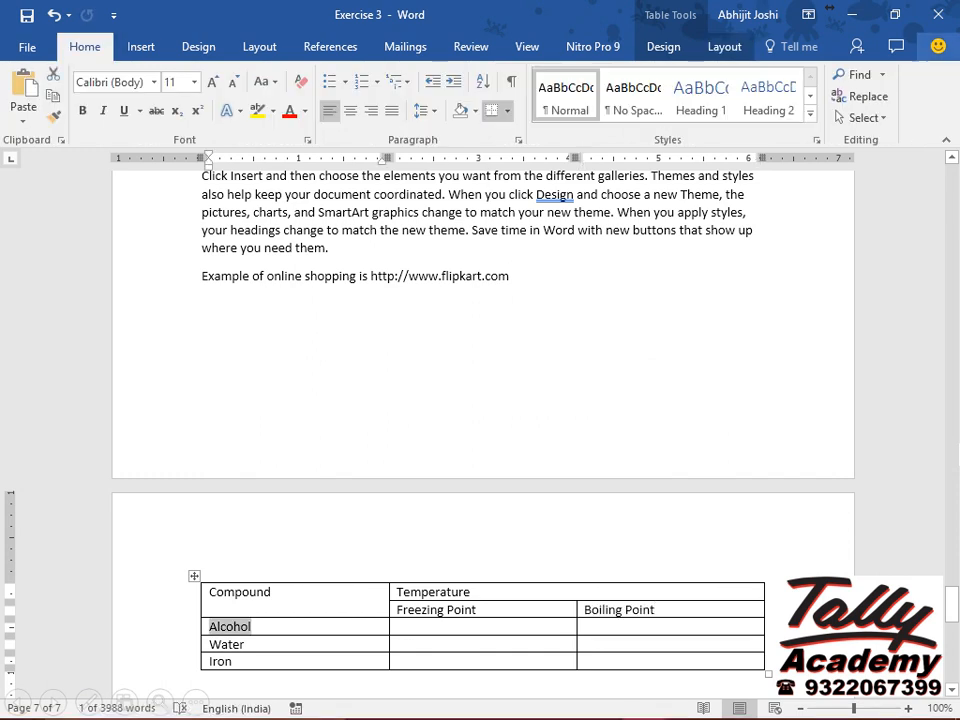
{"action": "key", "text": "Tab"}
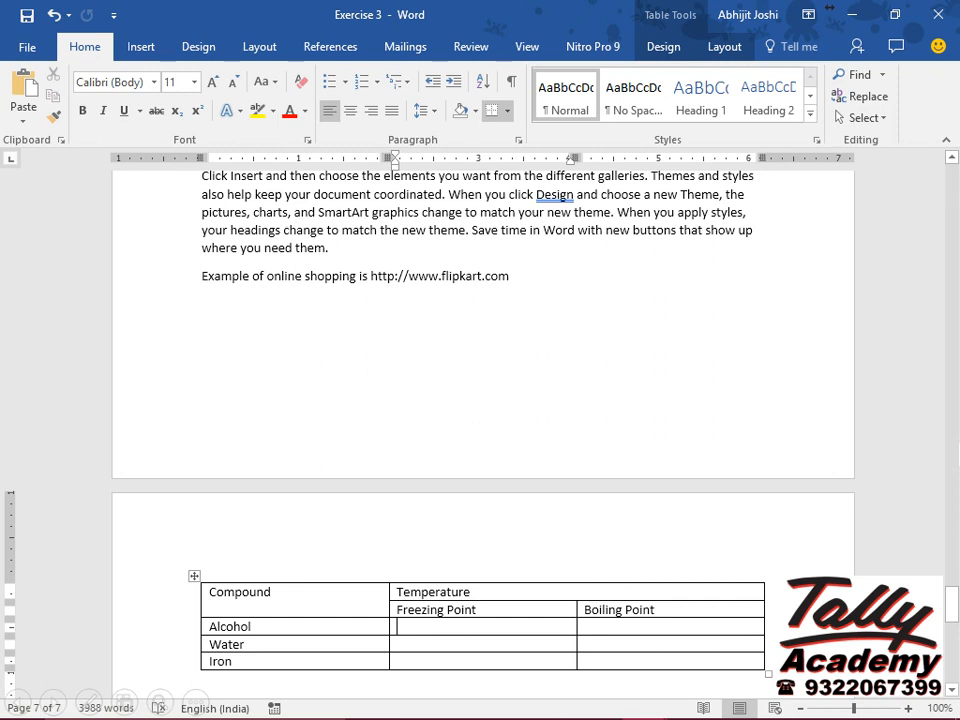
Enter -114.1 °C as Alcohol's freezing point, inserting the degree sign from the Symbol font.
{"action": "type", "text": "-114.1"}
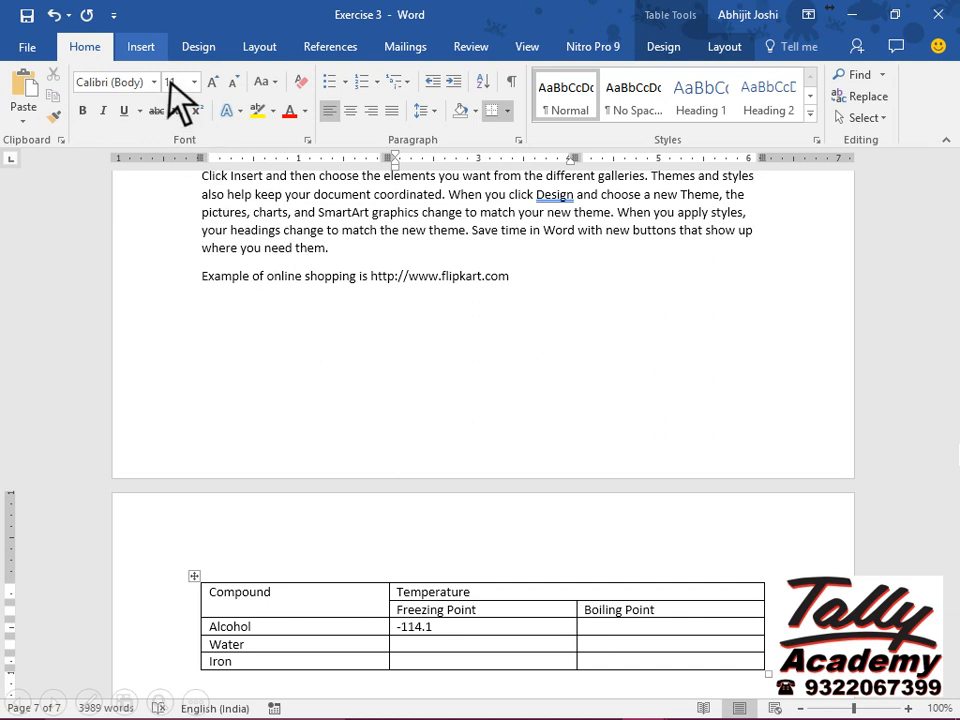
{"action": "left_click", "coordinate": [150, 55]}
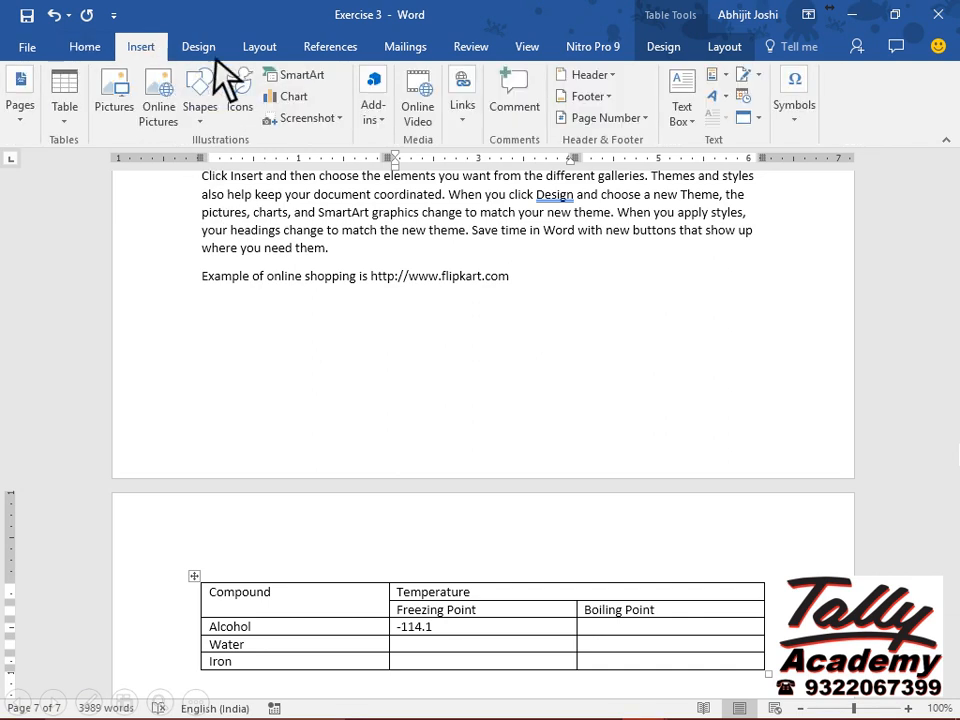
{"action": "left_click", "coordinate": [797, 110]}
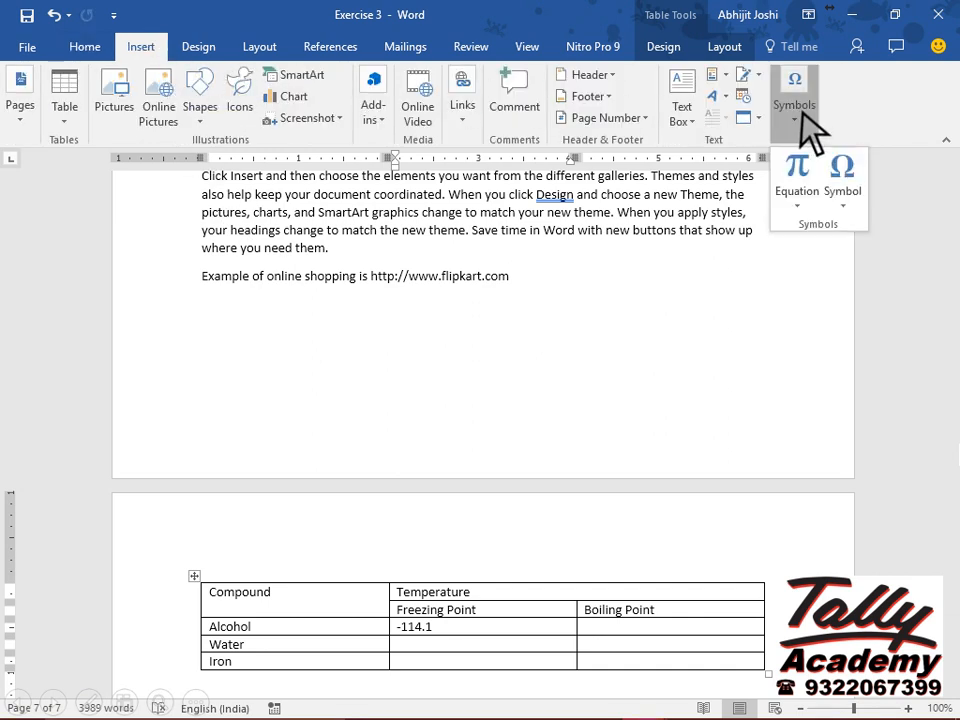
{"action": "left_click", "coordinate": [843, 206]}
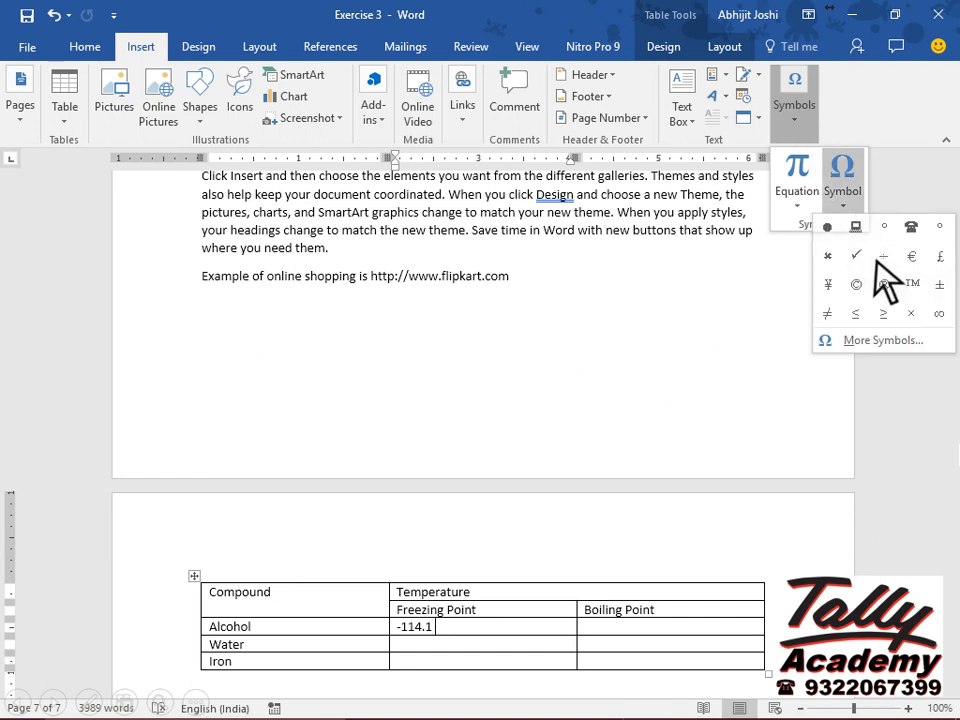
{"action": "left_click", "coordinate": [926, 345]}
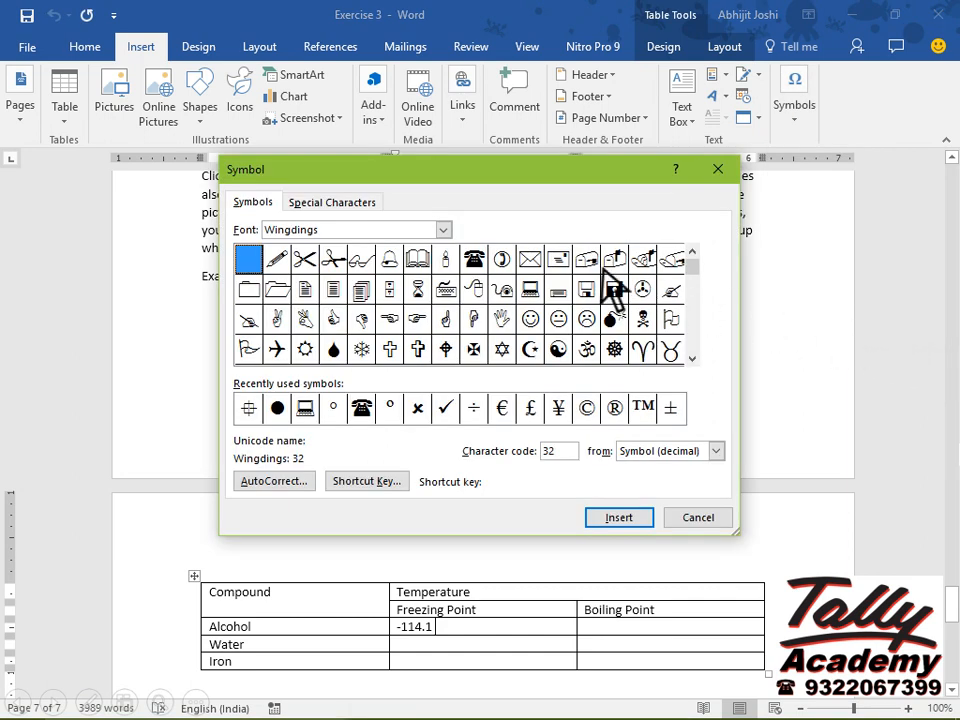
{"action": "left_click", "coordinate": [443, 231]}
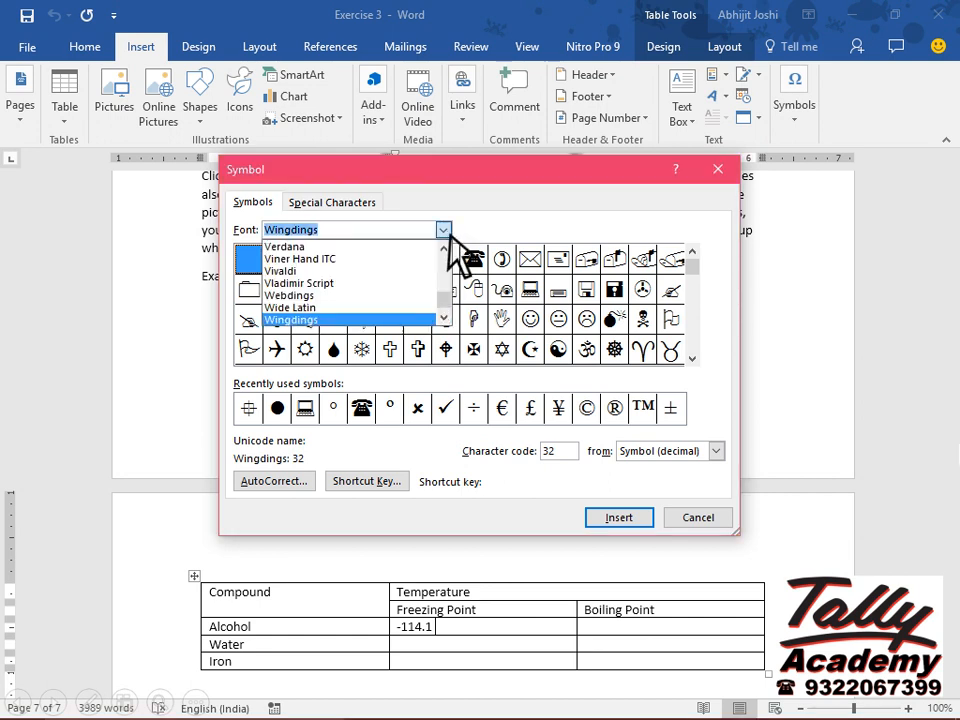
{"action": "type", "text": "Sy"}
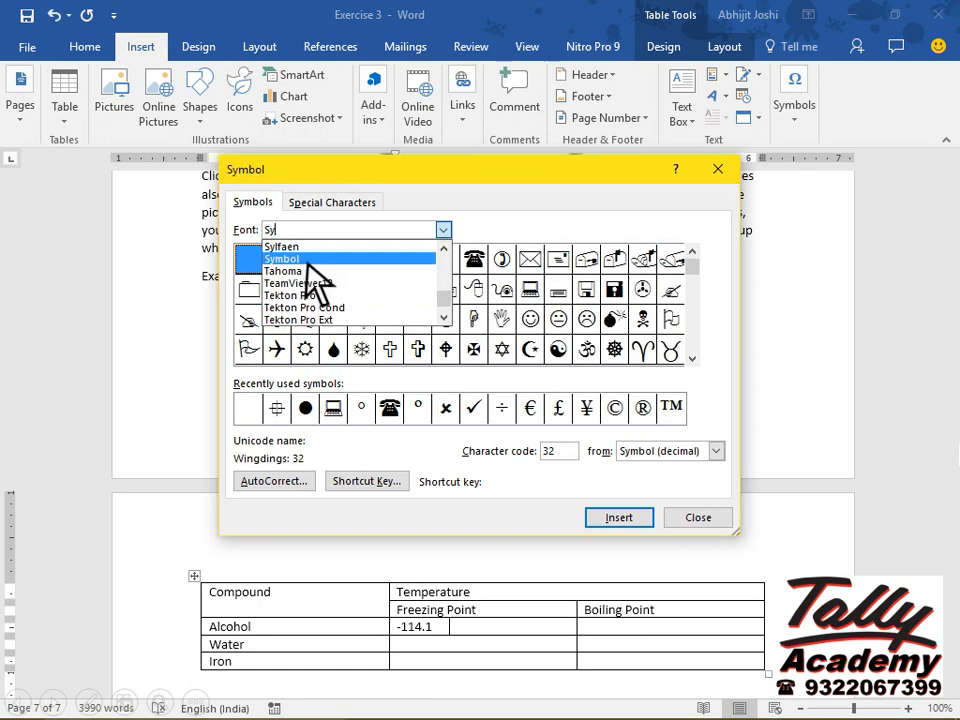
{"action": "left_click", "coordinate": [310, 263]}
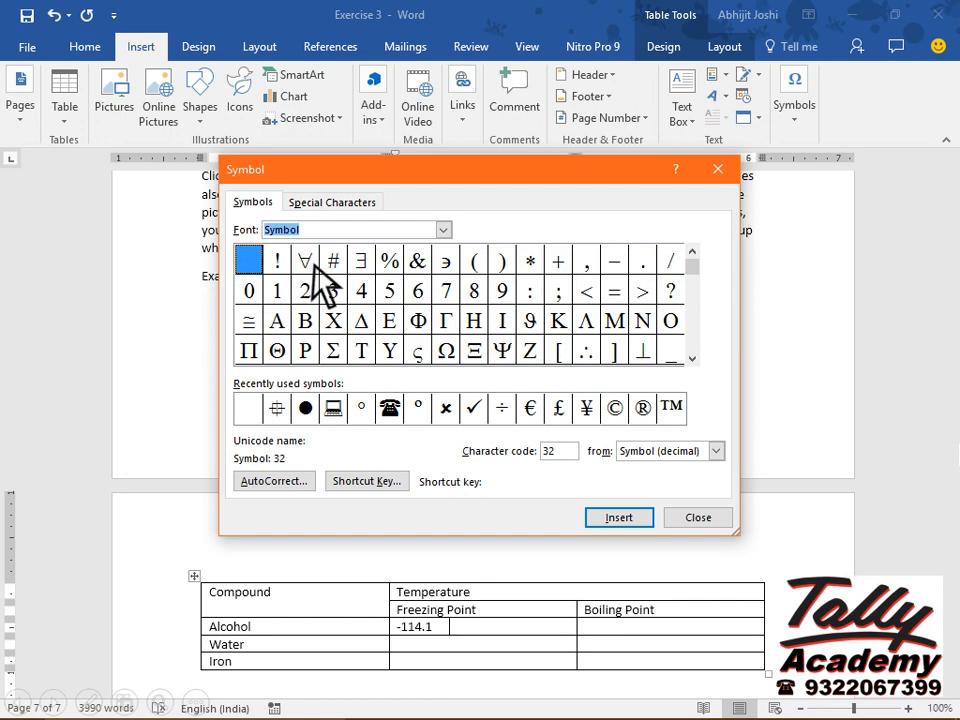
{"action": "left_click", "coordinate": [692, 358]}
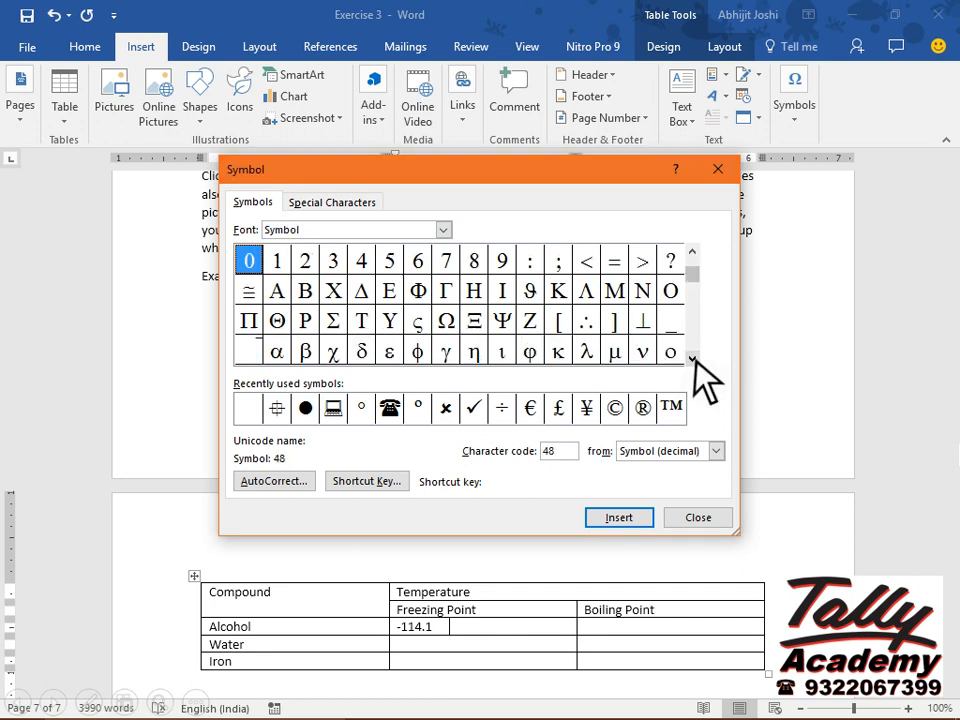
{"action": "left_click", "coordinate": [692, 358]}
{"action": "left_click", "coordinate": [692, 358]}
{"action": "left_click", "coordinate": [692, 358]}
{"action": "left_click", "coordinate": [692, 358]}
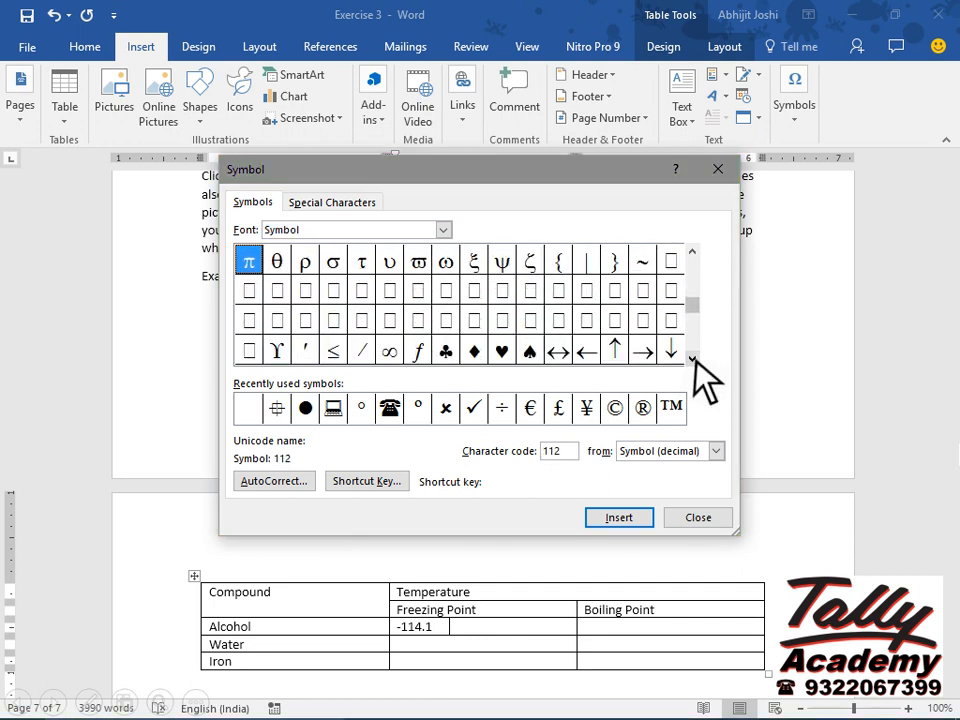
{"action": "left_click", "coordinate": [692, 358]}
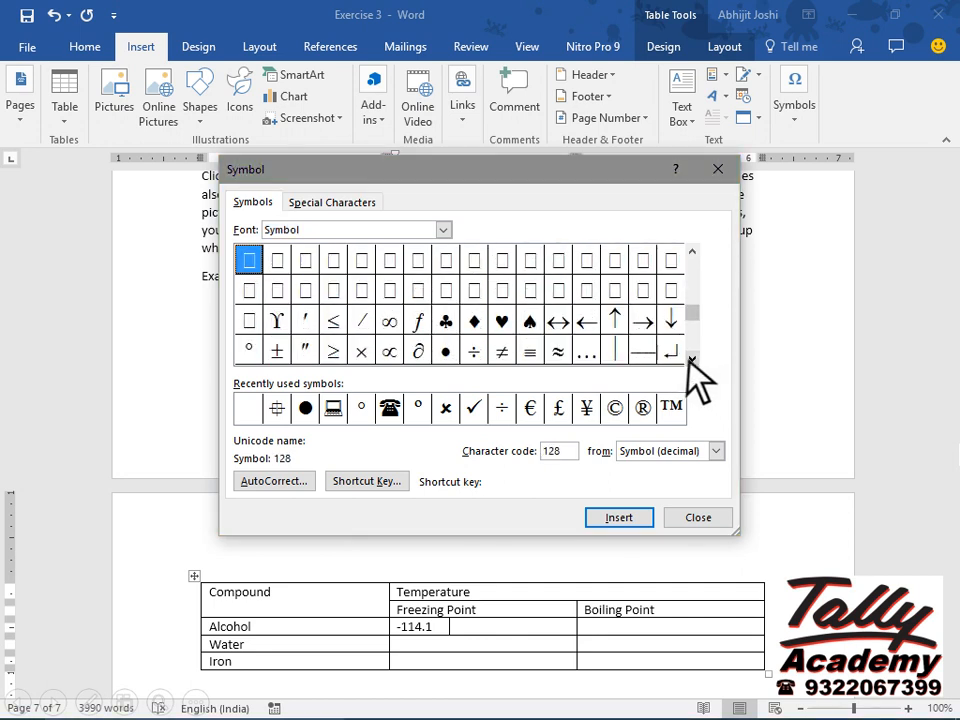
{"action": "left_click", "coordinate": [249, 349]}
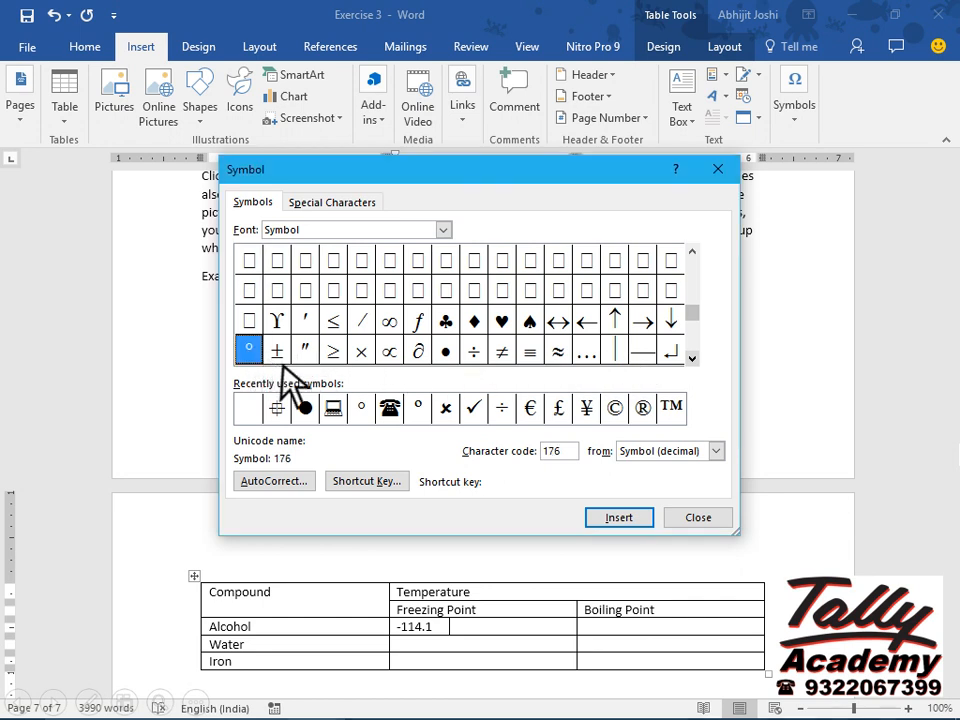
{"action": "left_click", "coordinate": [622, 516]}
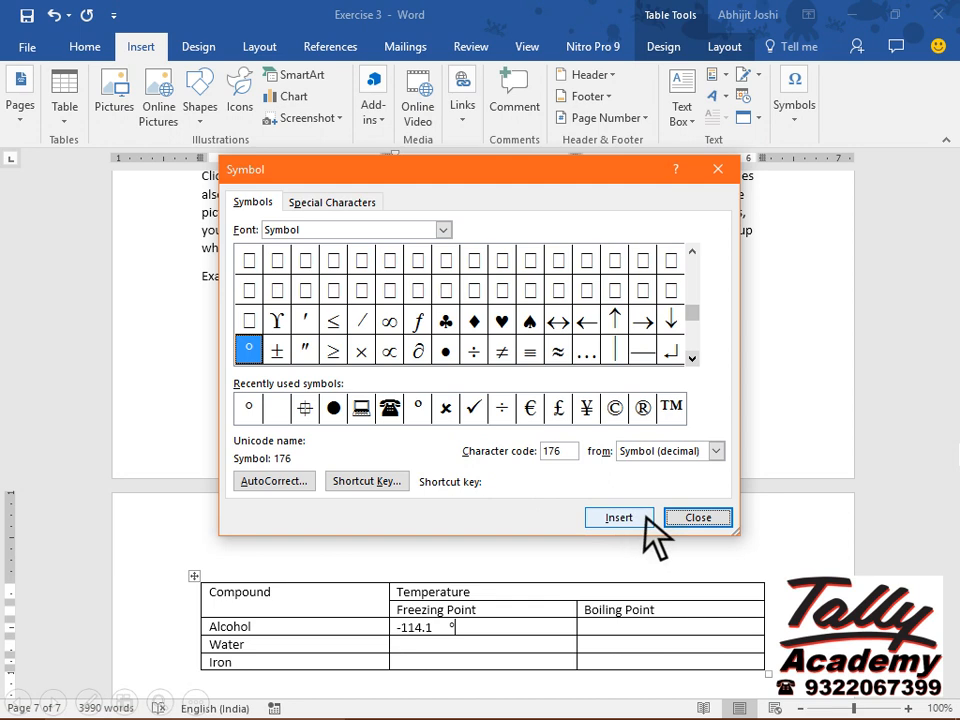
{"action": "left_click", "coordinate": [705, 518]}
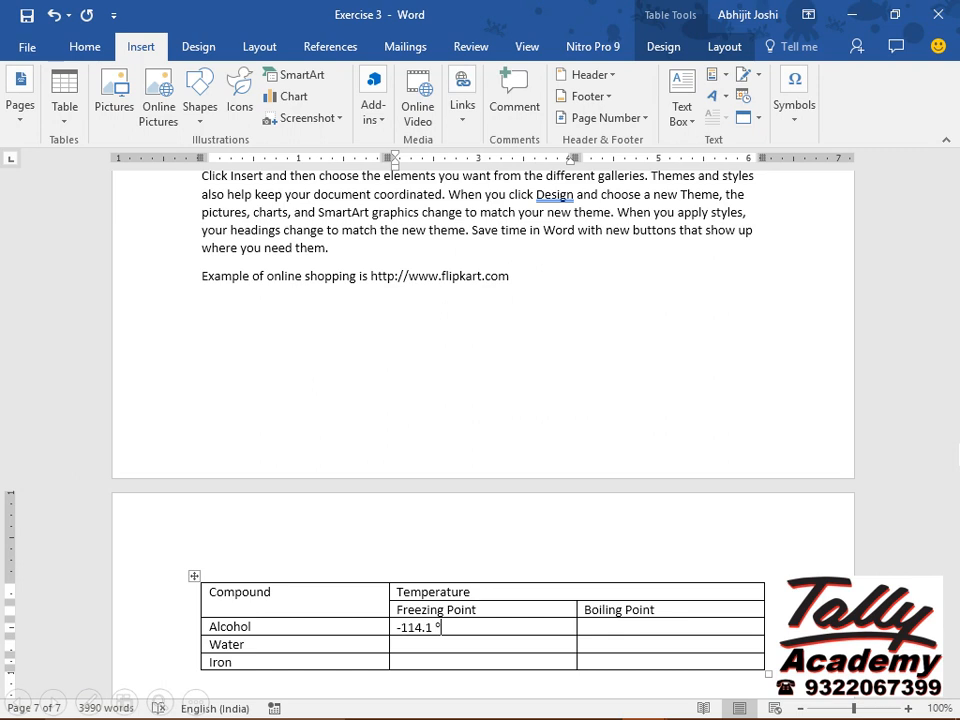
{"action": "type", "text": "C"}
Enter 78.37 °C as Alcohol's boiling point, inserting the degree sign from the recently used symbols.
{"action": "left_click", "coordinate": [590, 627]}
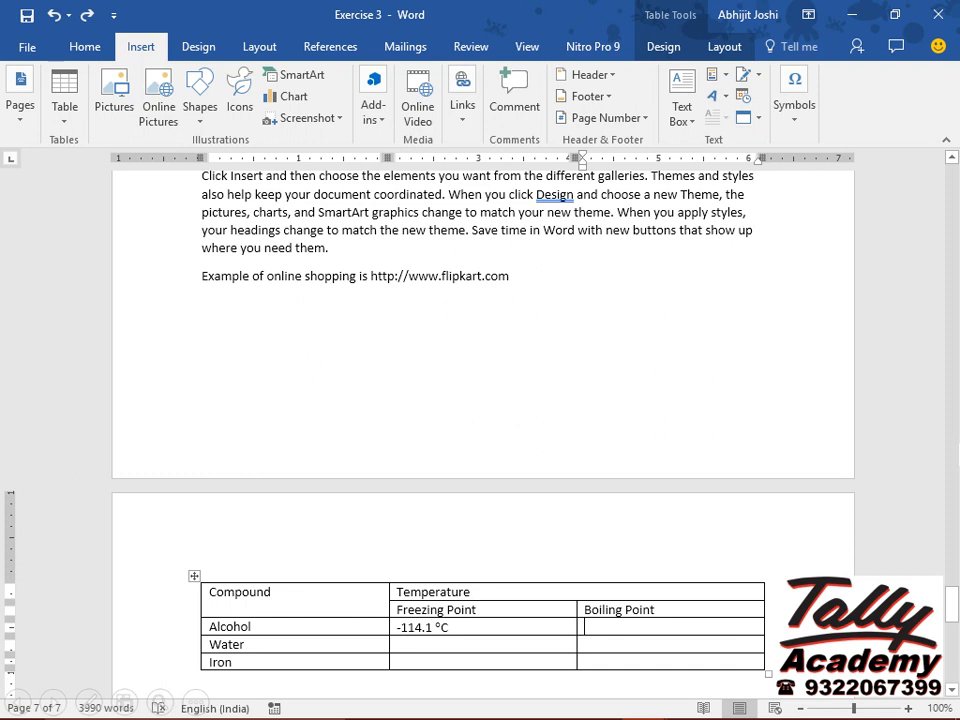
{"action": "type", "text": "78.37"}
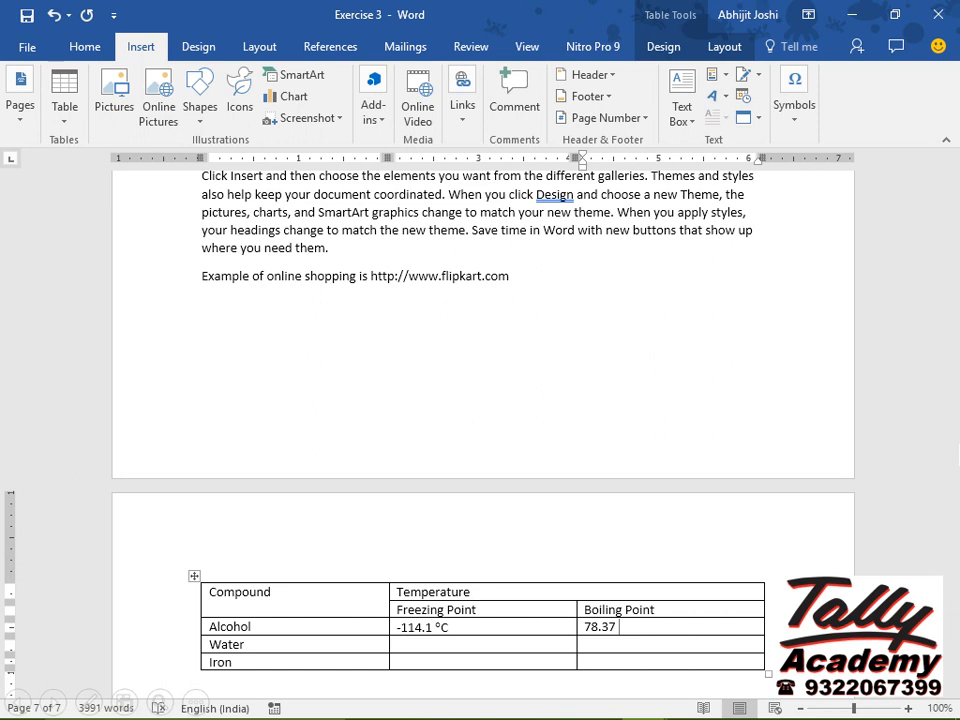
{"action": "left_click", "coordinate": [800, 114]}
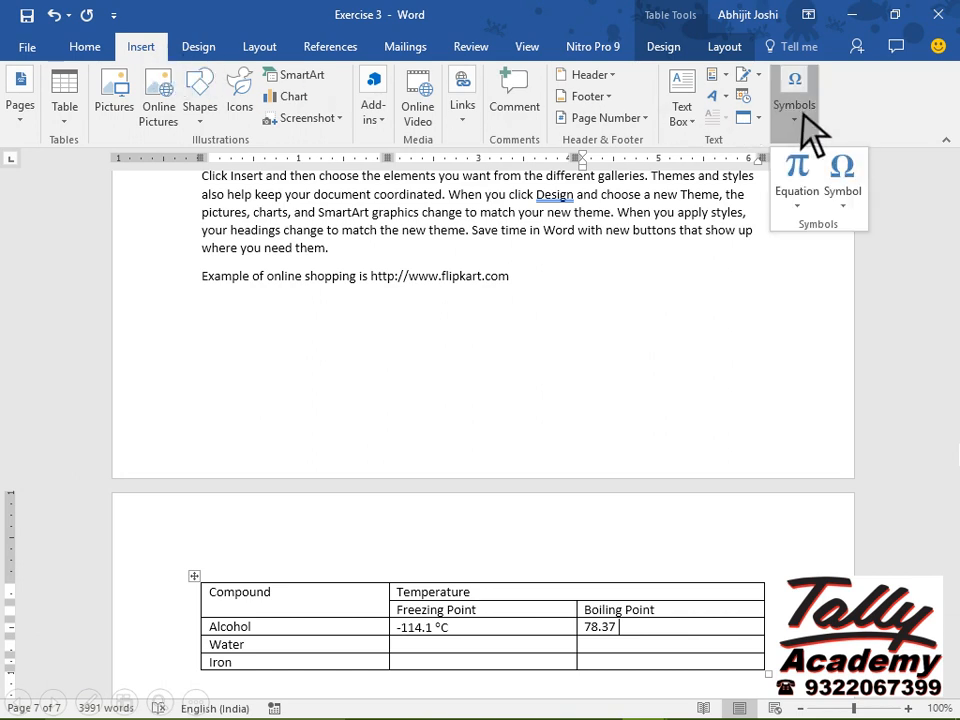
{"action": "left_click", "coordinate": [848, 208]}
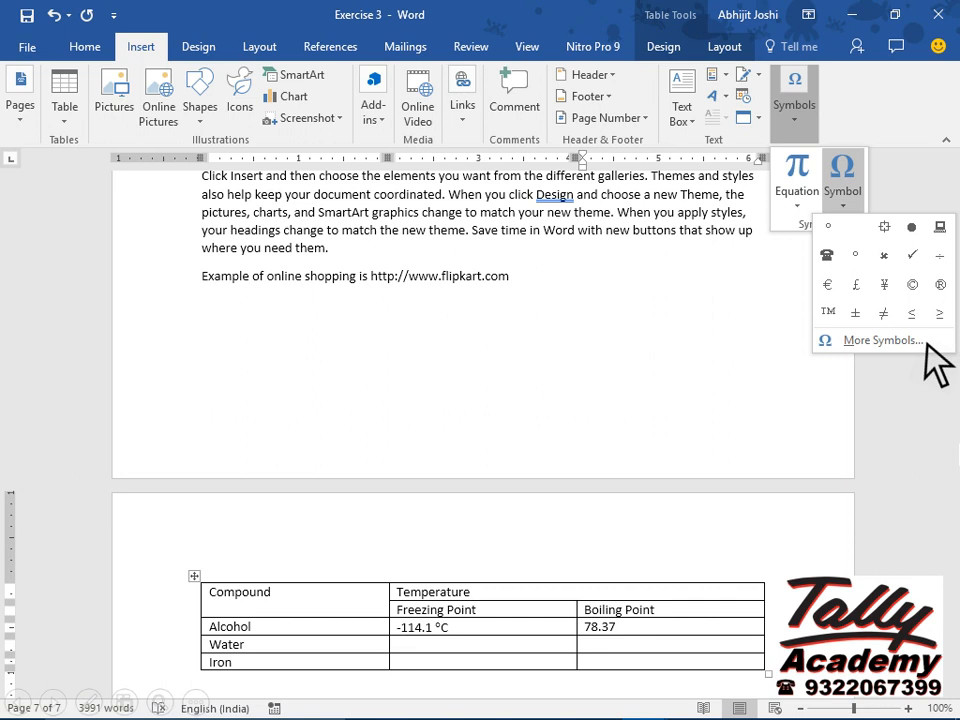
{"action": "left_click", "coordinate": [829, 229]}
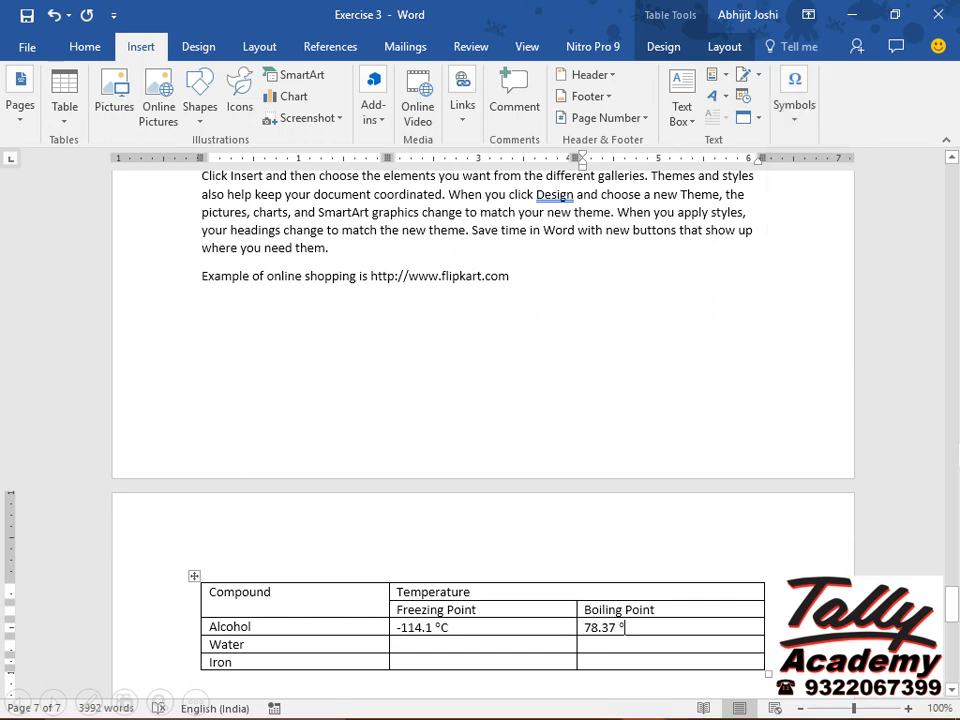
{"action": "type", "text": "C"}
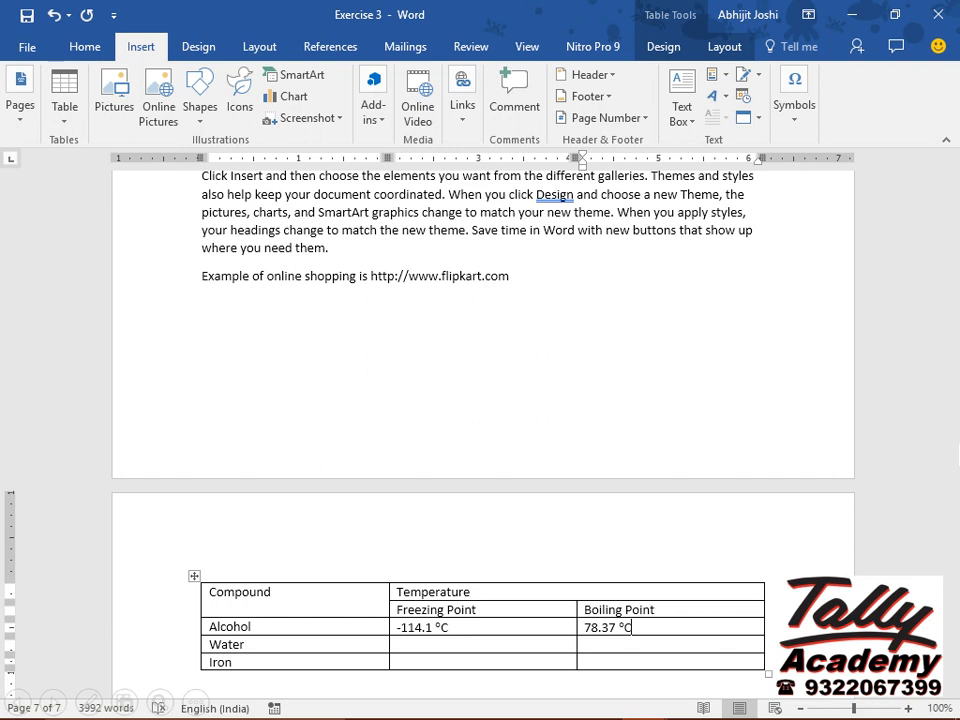
Fill Water's freezing and boiling points with 0 °C and 100 °C.
{"action": "key", "text": "Tab"}
{"action": "key", "text": "Tab"}
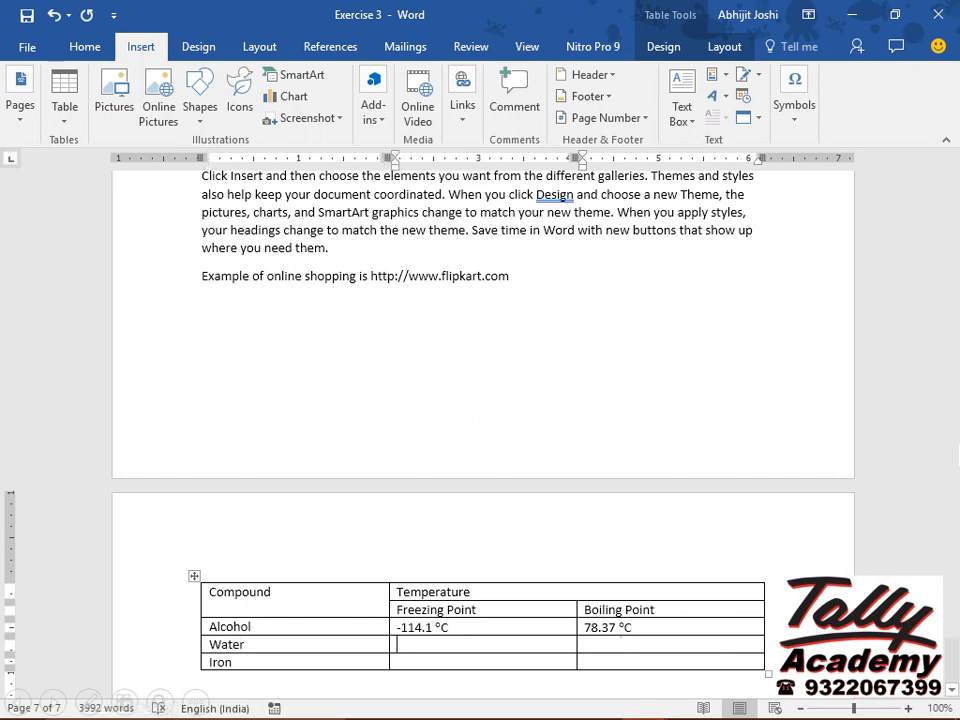
{"action": "type", "text": "0 °C"}
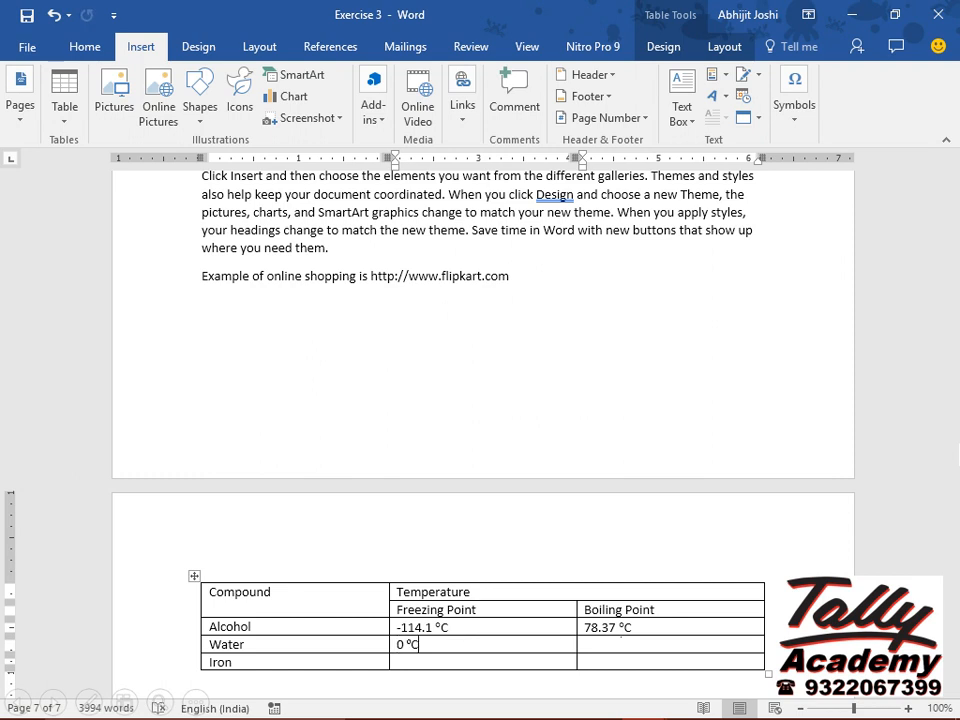
{"action": "key", "text": "Tab"}
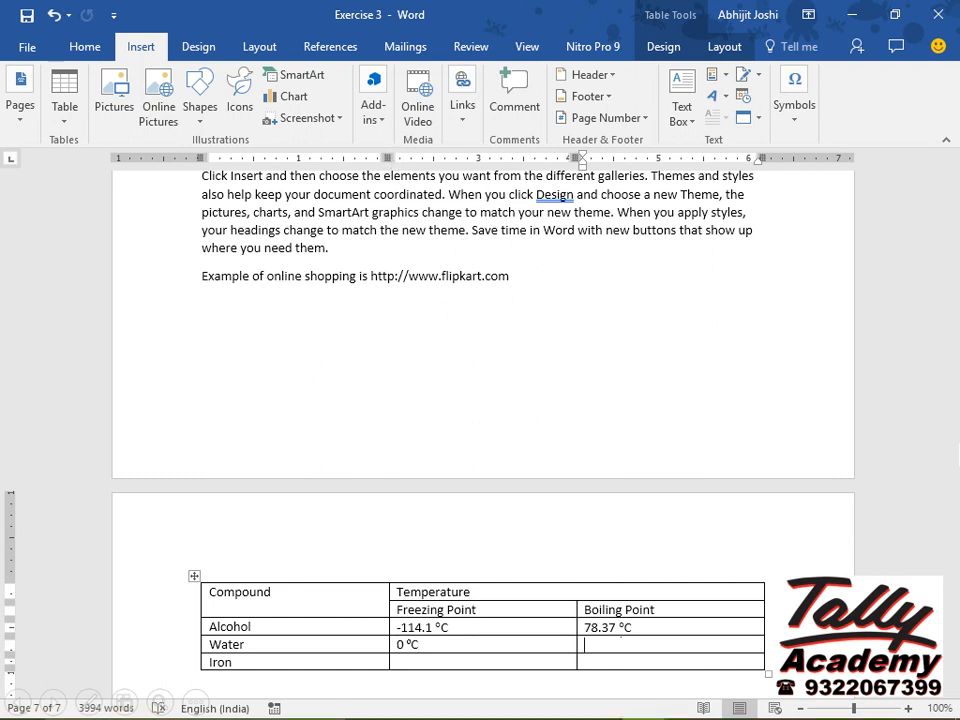
{"action": "type", "text": "100 °C"}
Fill Iron's freezing and boiling points with 1,538 °C and 2,862 °C.
{"action": "key", "text": "Tab"}
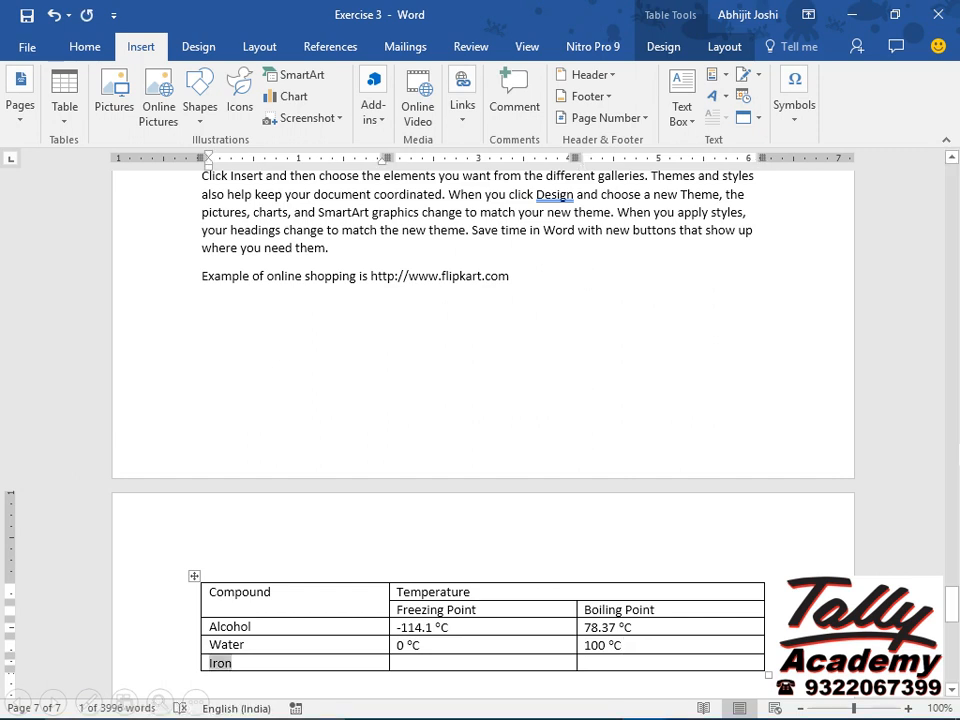
{"action": "key", "text": "Tab"}
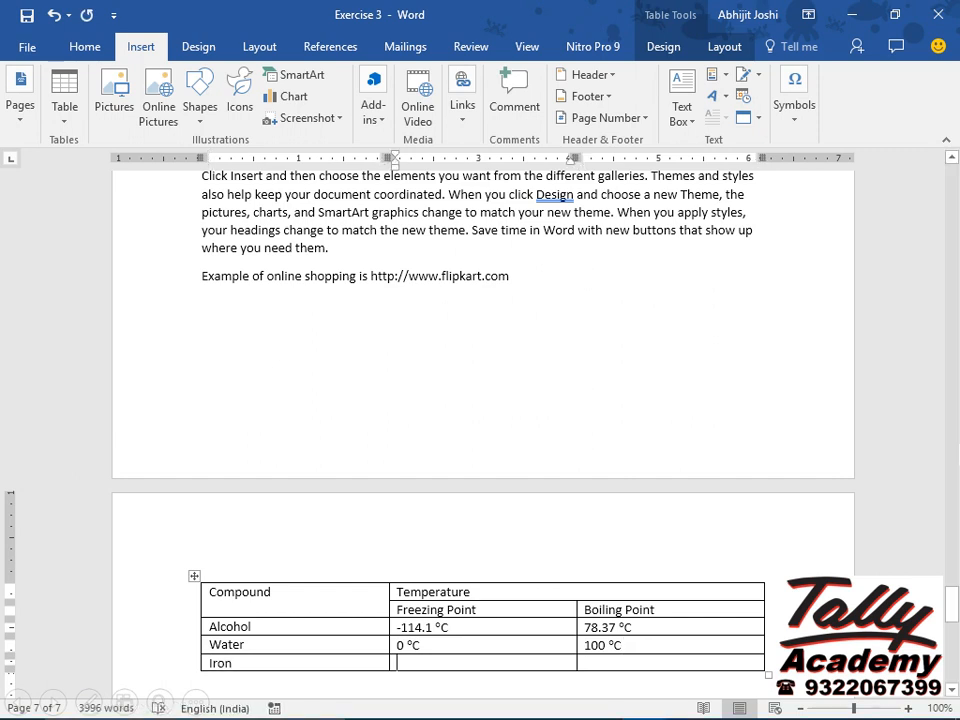
{"action": "type", "text": "1,538 °C"}
{"action": "key", "text": "Tab"}
{"action": "type", "text": "2,862 °C"}
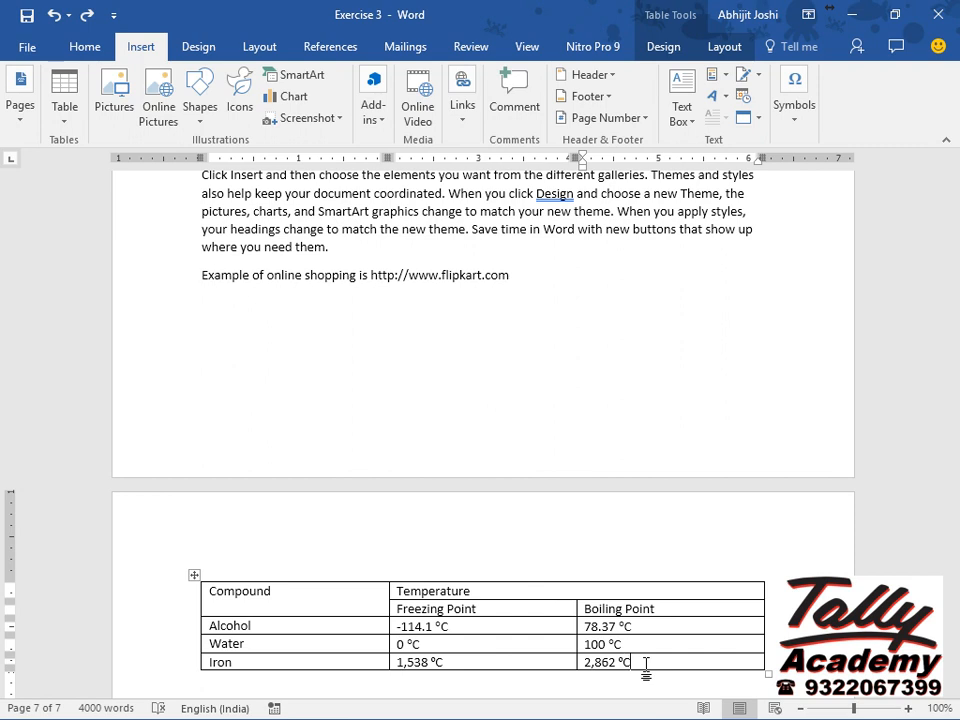
Make the merged Temperature heading bold and centred.
{"action": "left_click", "coordinate": [391, 593]}
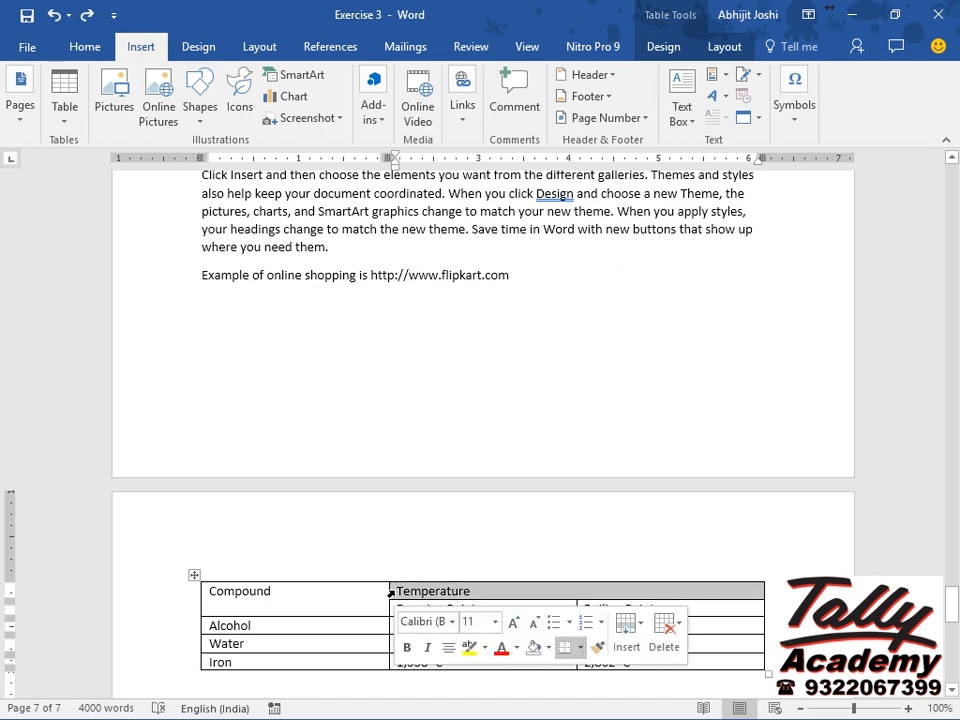
{"action": "key", "text": "ctrl+b"}
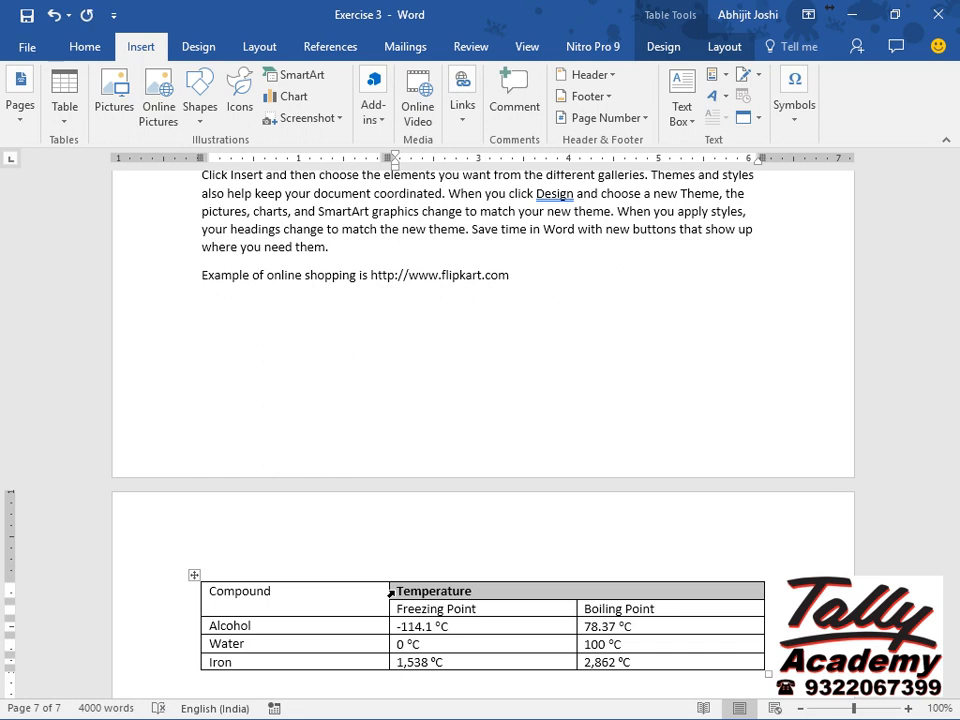
{"action": "key", "text": "ctrl+e"}
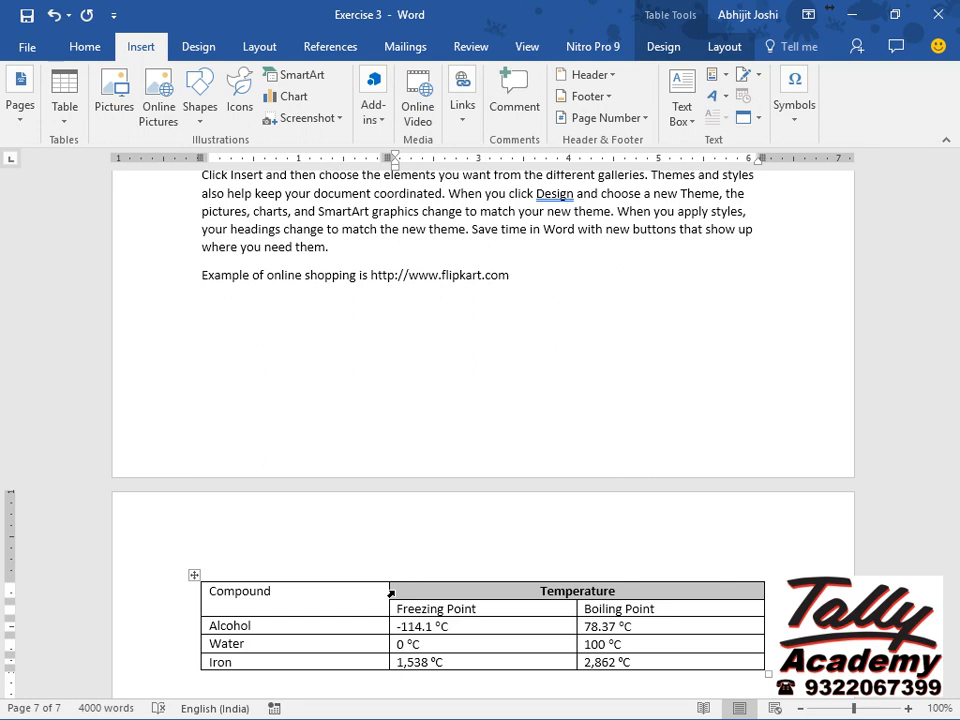
Shade the Temperature heading cell yellow and set its text colour to red.
{"action": "left_click", "coordinate": [664, 48]}
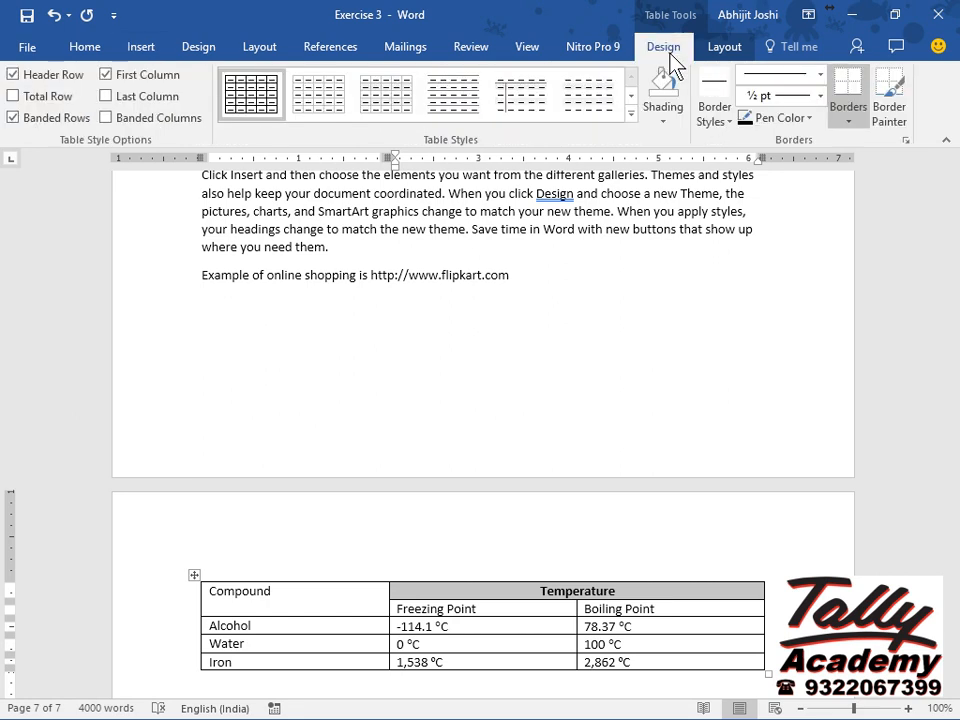
{"action": "left_click", "coordinate": [664, 116]}
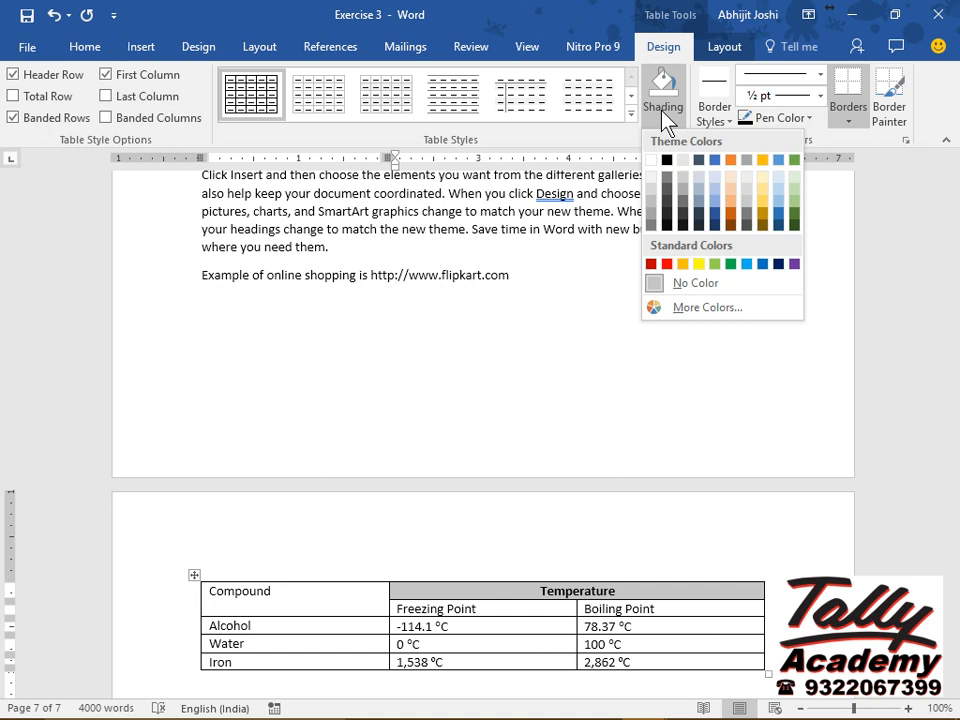
{"action": "left_click", "coordinate": [699, 264]}
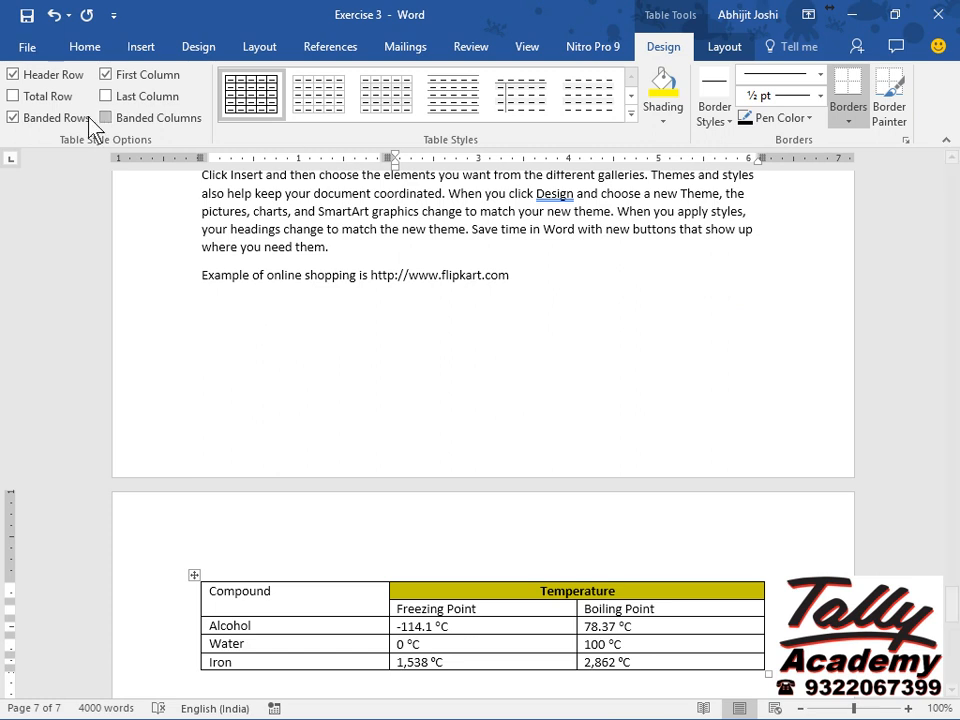
{"action": "left_click", "coordinate": [89, 52]}
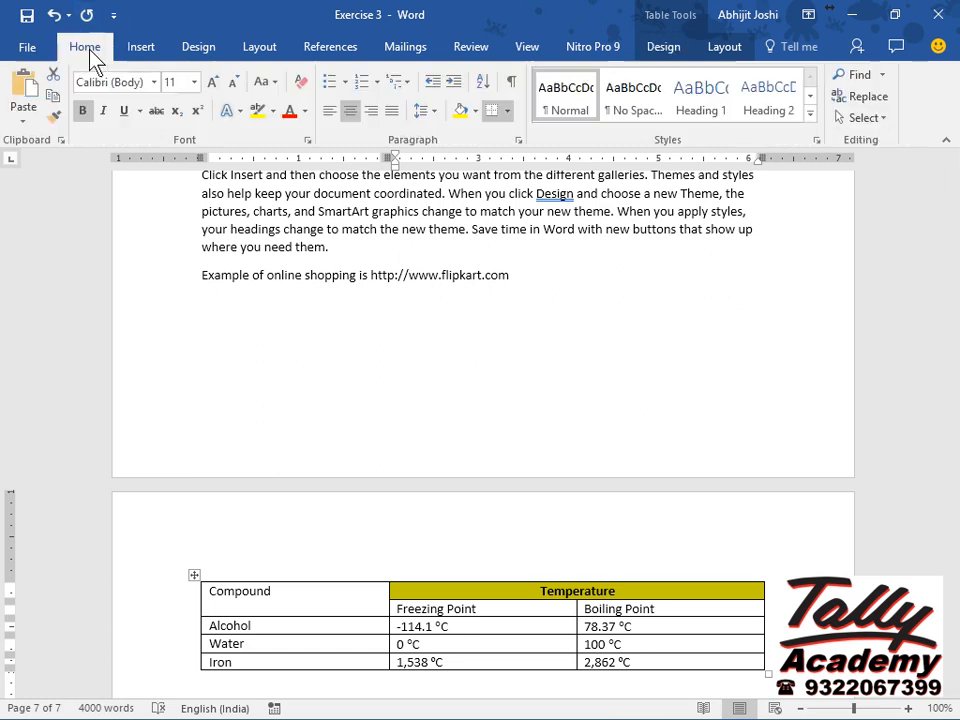
{"action": "left_click", "coordinate": [305, 111]}
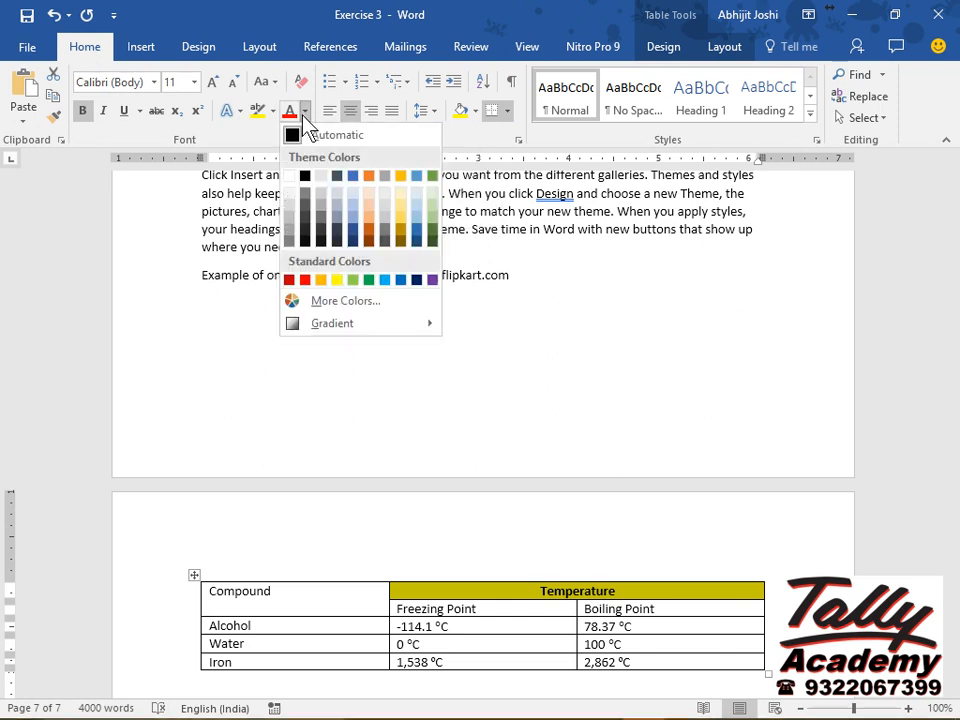
{"action": "left_click", "coordinate": [306, 280]}
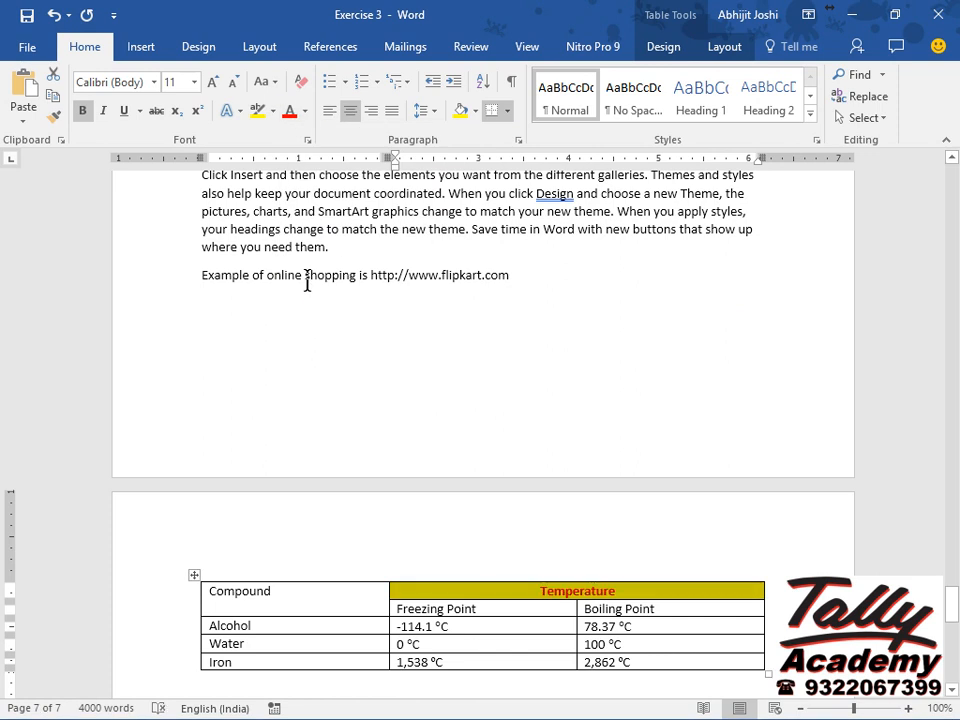
Make the Compound heading bold and centred.
{"action": "key", "text": "shift+Tab"}
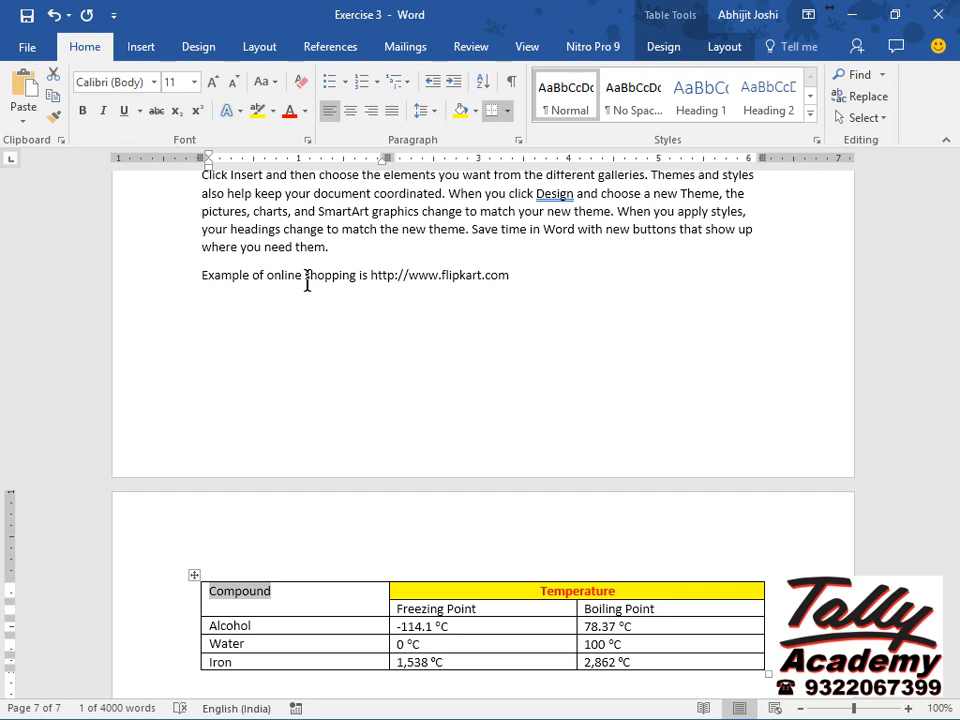
{"action": "key", "text": "ctrl+b"}
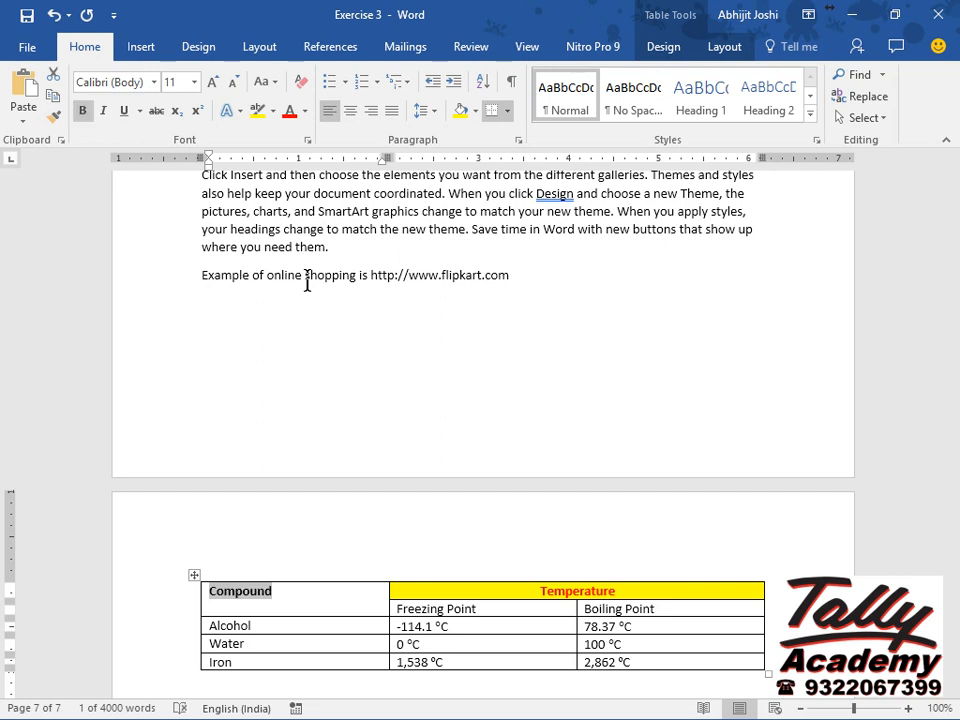
{"action": "key", "text": "ctrl+e"}
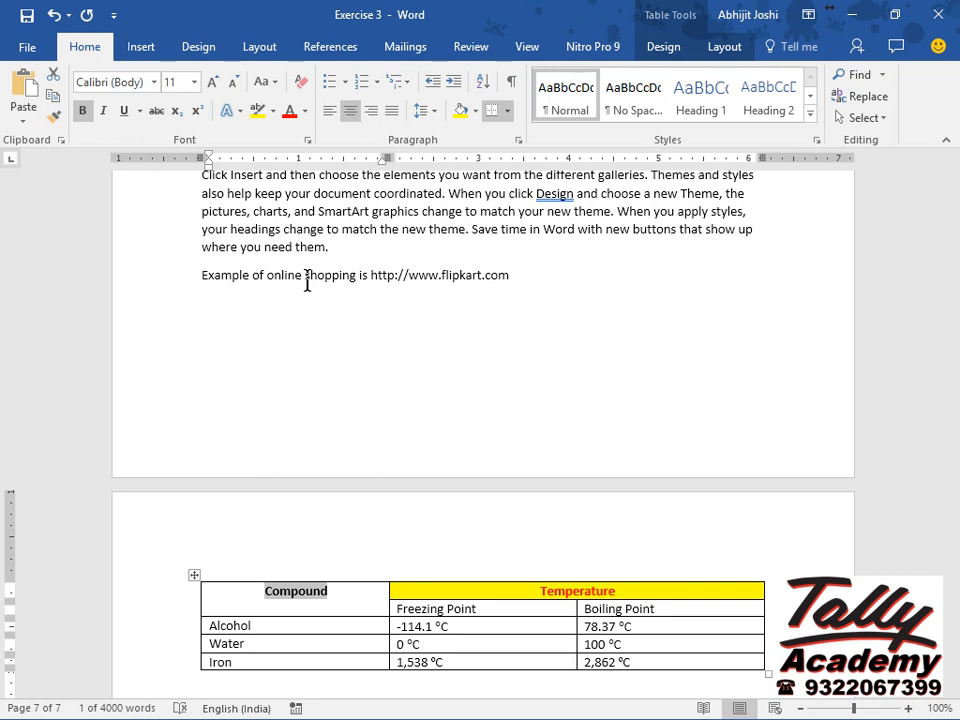
Make the Freezing Point and Boiling Point headings bold and centred.
{"action": "key", "text": "Tab"}
{"action": "key", "text": "Tab"}
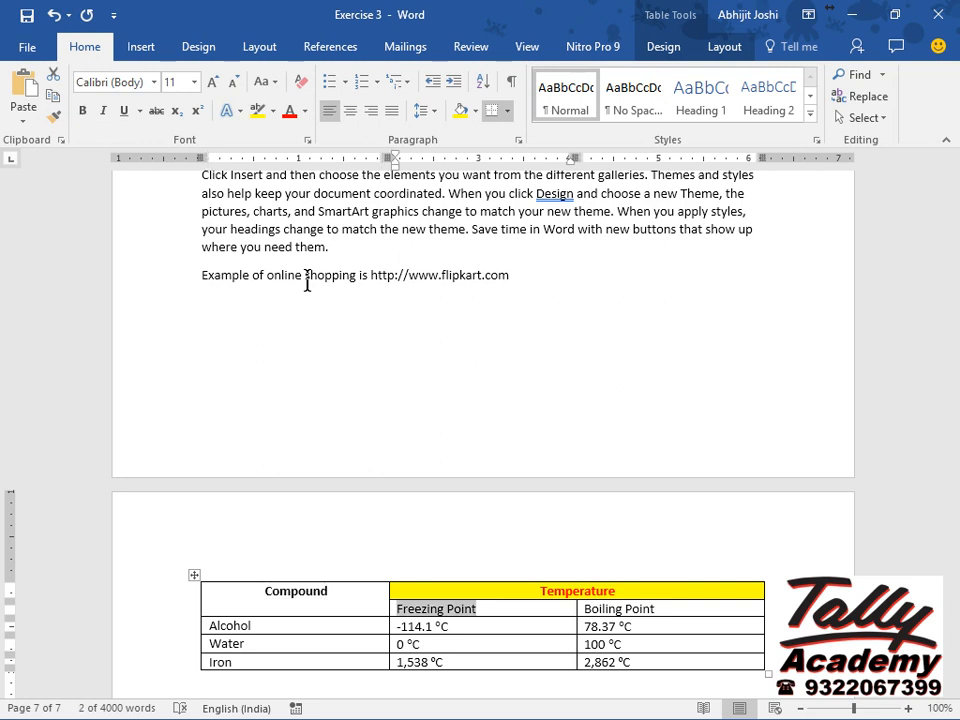
{"action": "key", "text": "ctrl+b"}
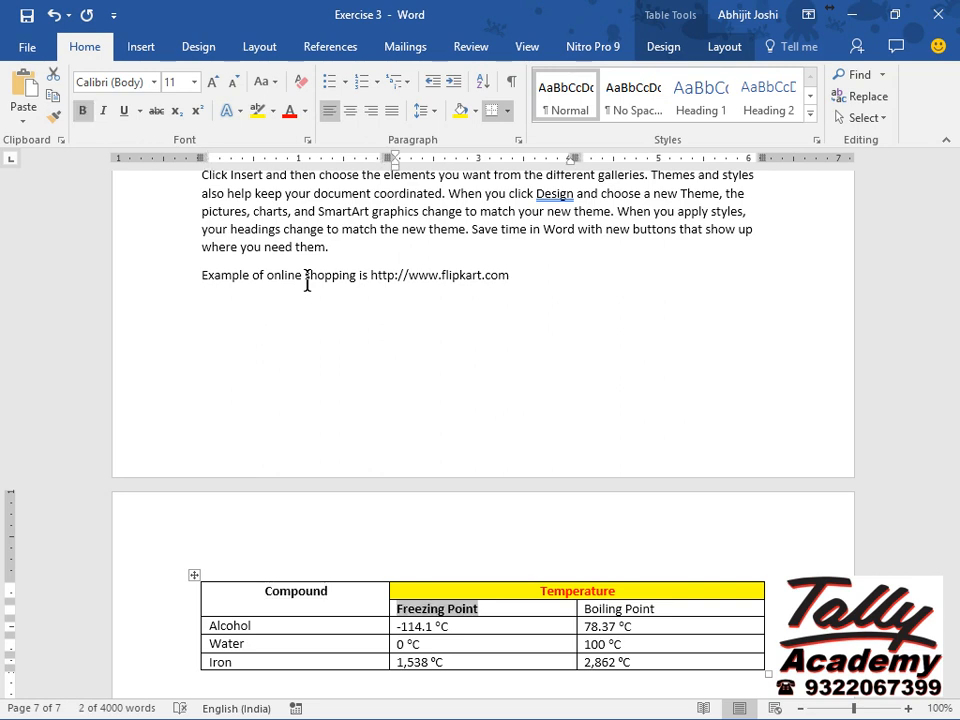
{"action": "key", "text": "ctrl+e"}
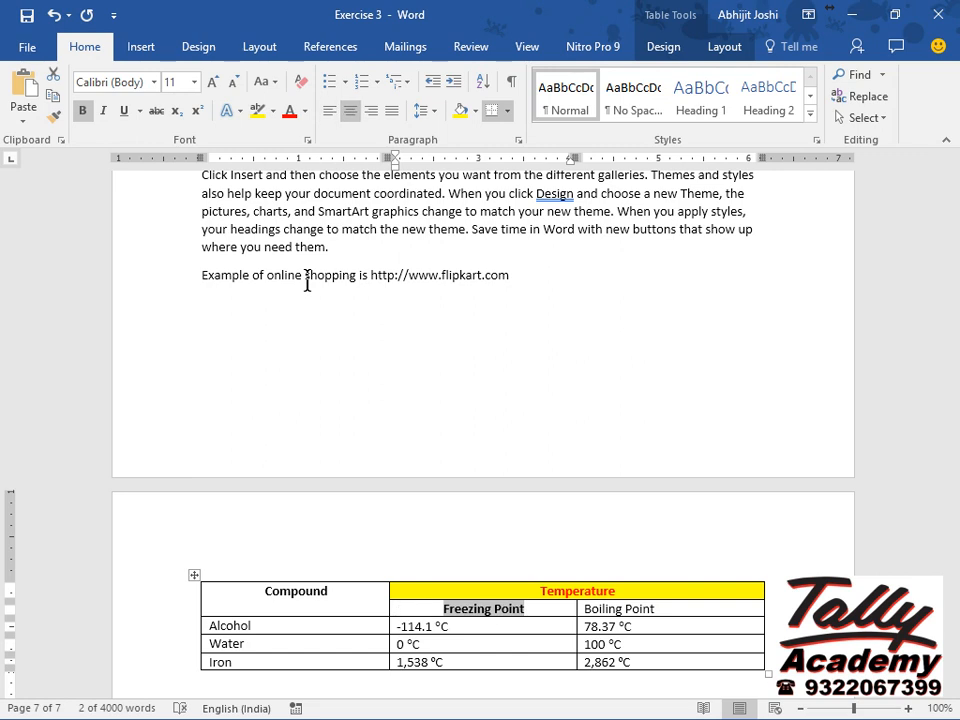
{"action": "key", "text": "Tab"}
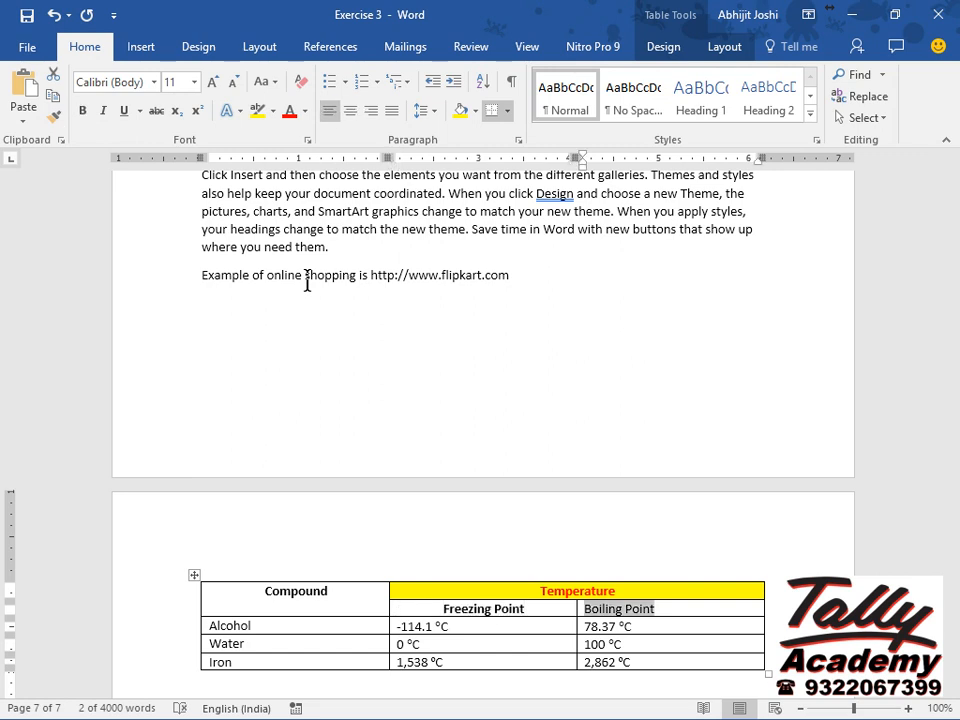
{"action": "key", "text": "ctrl+b"}
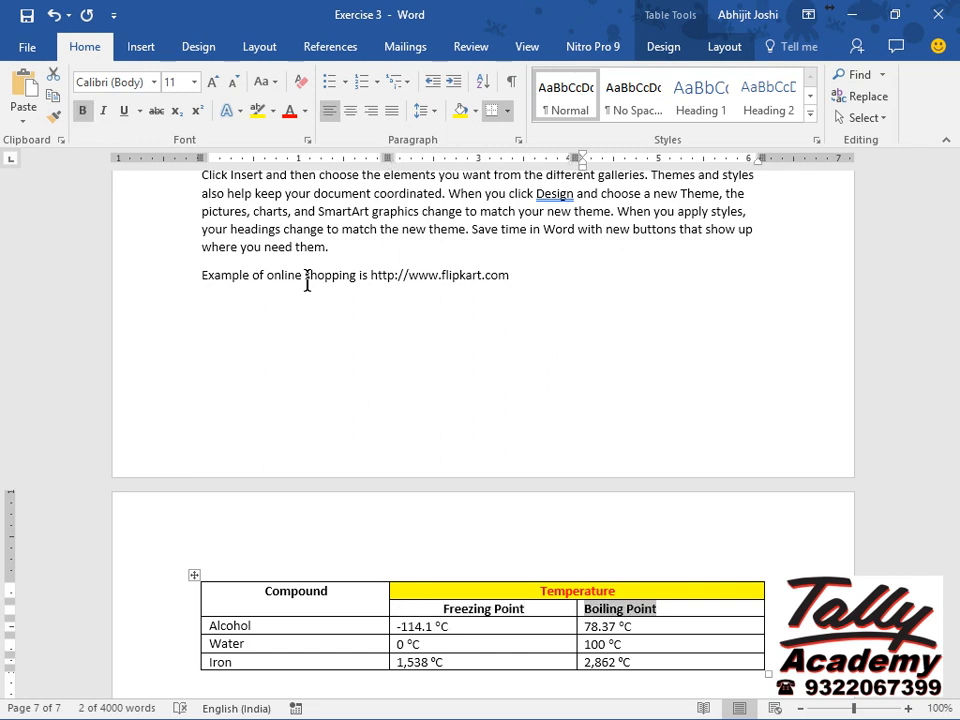
{"action": "key", "text": "ctrl+e"}
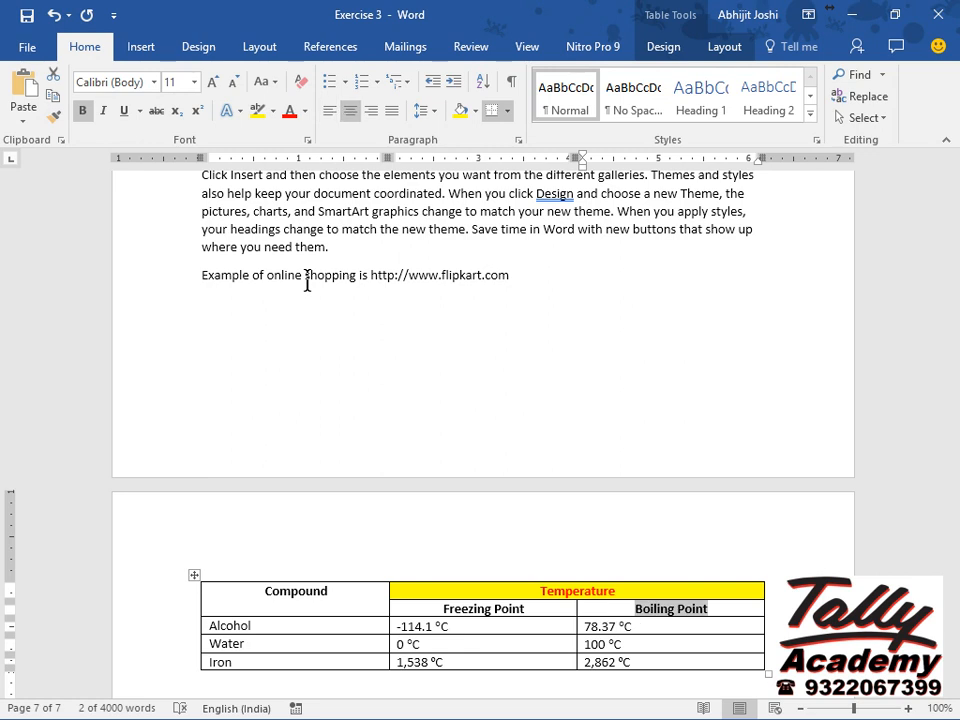
Right-align all the freezing and boiling temperature values.
{"action": "key", "text": "Tab"}
{"action": "key", "text": "Tab"}
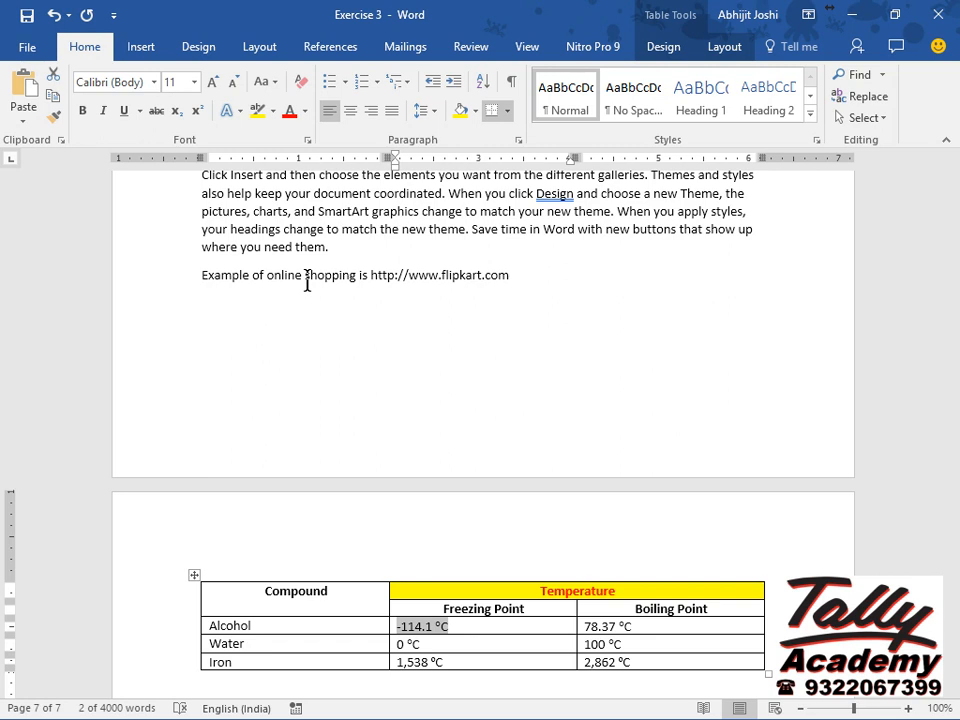
{"action": "key", "text": "shift+Down"}
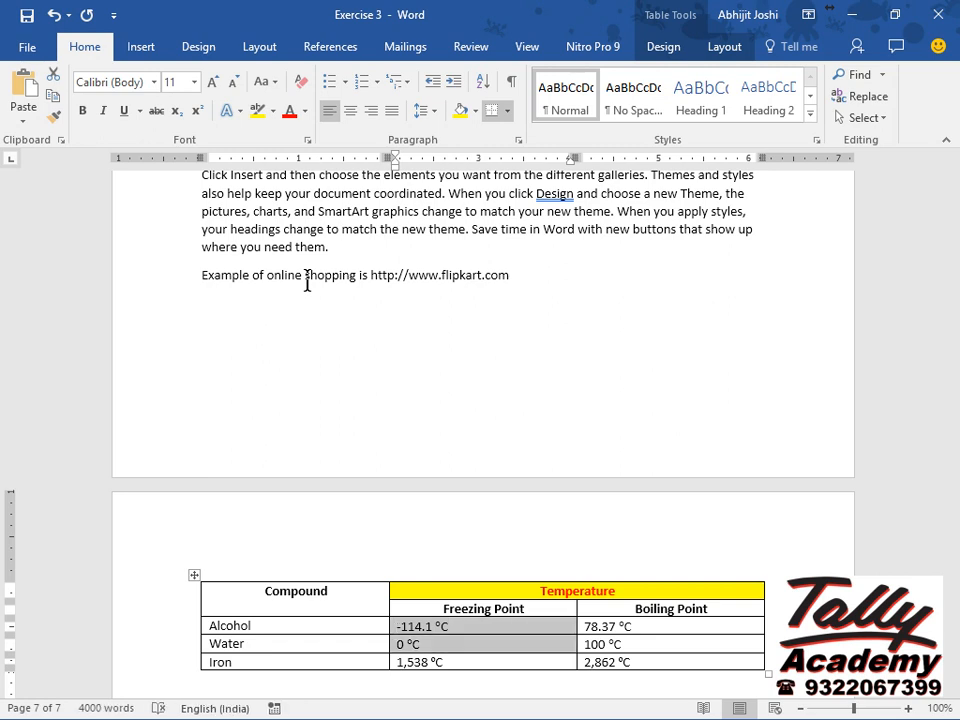
{"action": "key", "text": "shift+Down"}
{"action": "key", "text": "shift+Right"}
{"action": "key", "text": "shift+Right"}
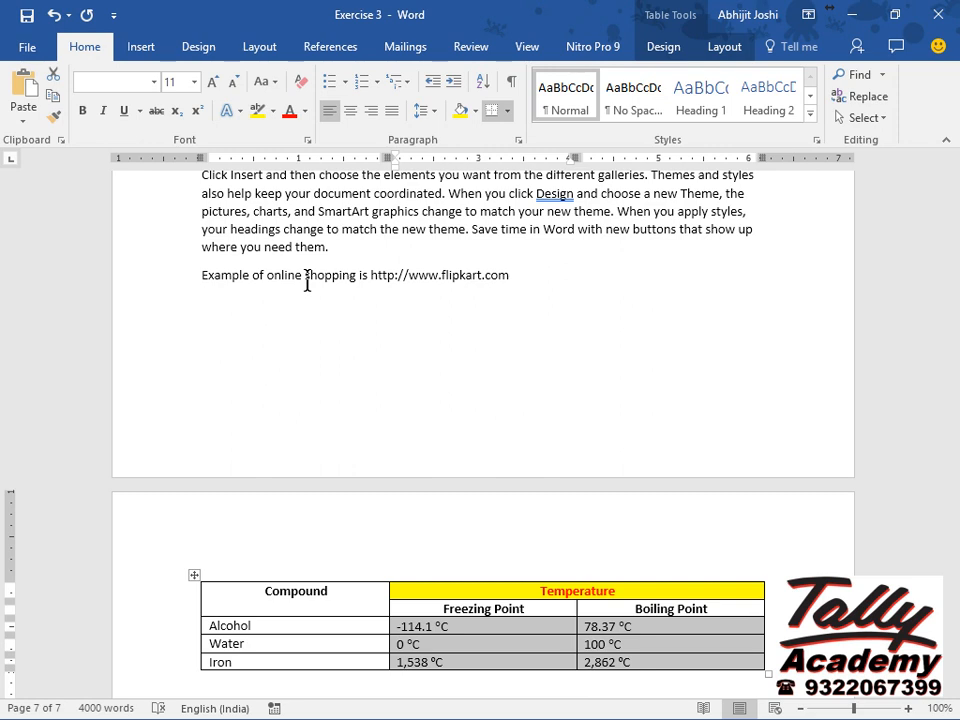
{"action": "key", "text": "ctrl+r"}
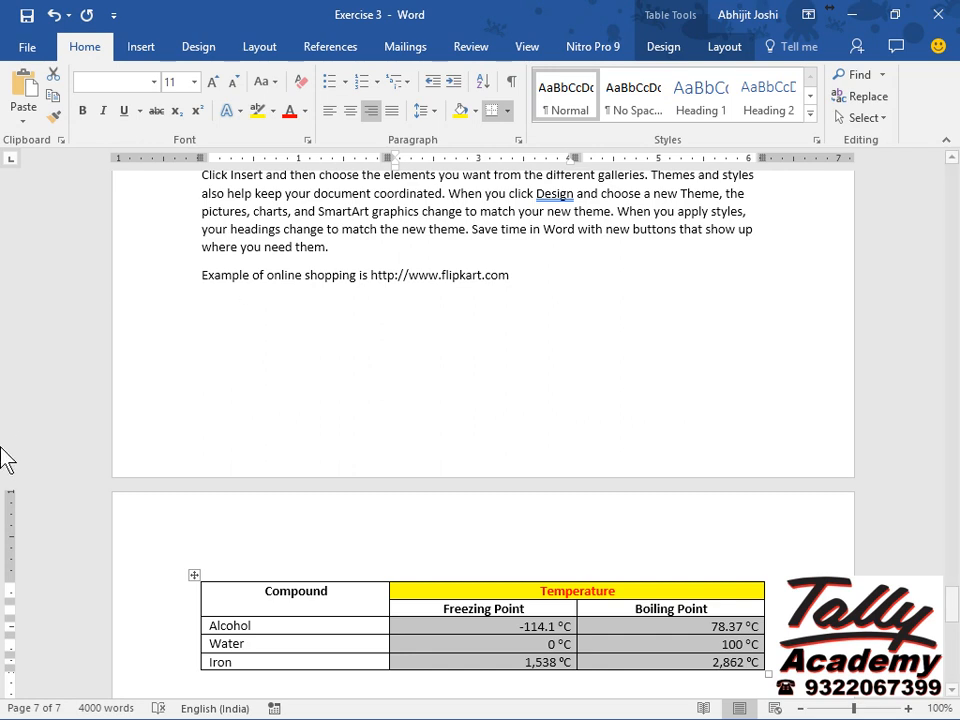
Align the Compound heading to the centre of its merged cell, both horizontally and vertically.
{"action": "left_click", "coordinate": [203, 599]}
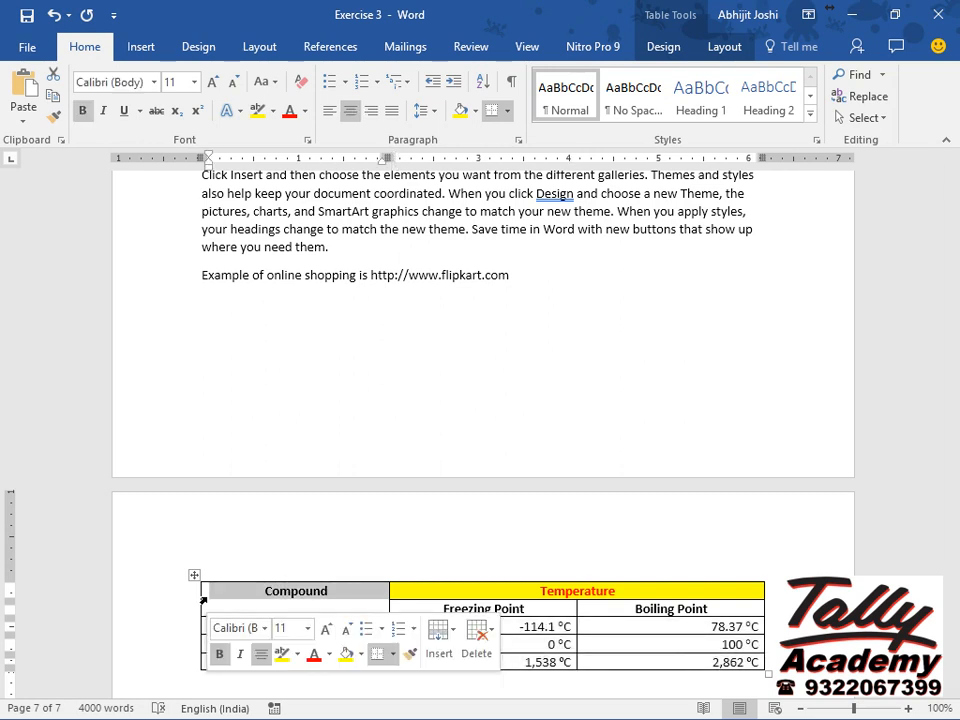
{"action": "left_click", "coordinate": [720, 48]}
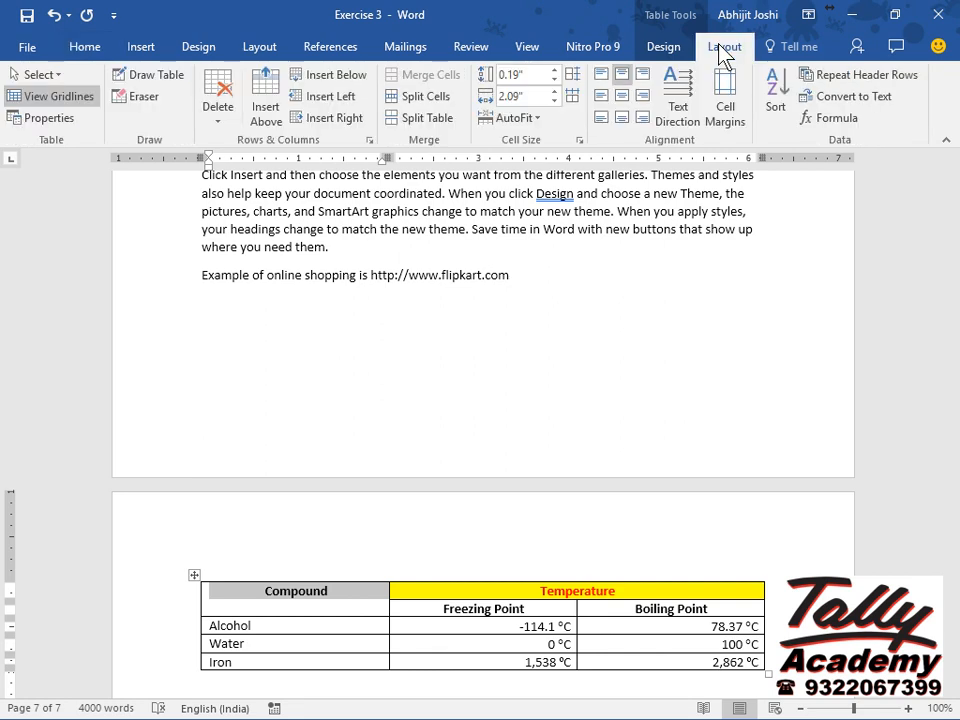
{"action": "left_click", "coordinate": [620, 100]}
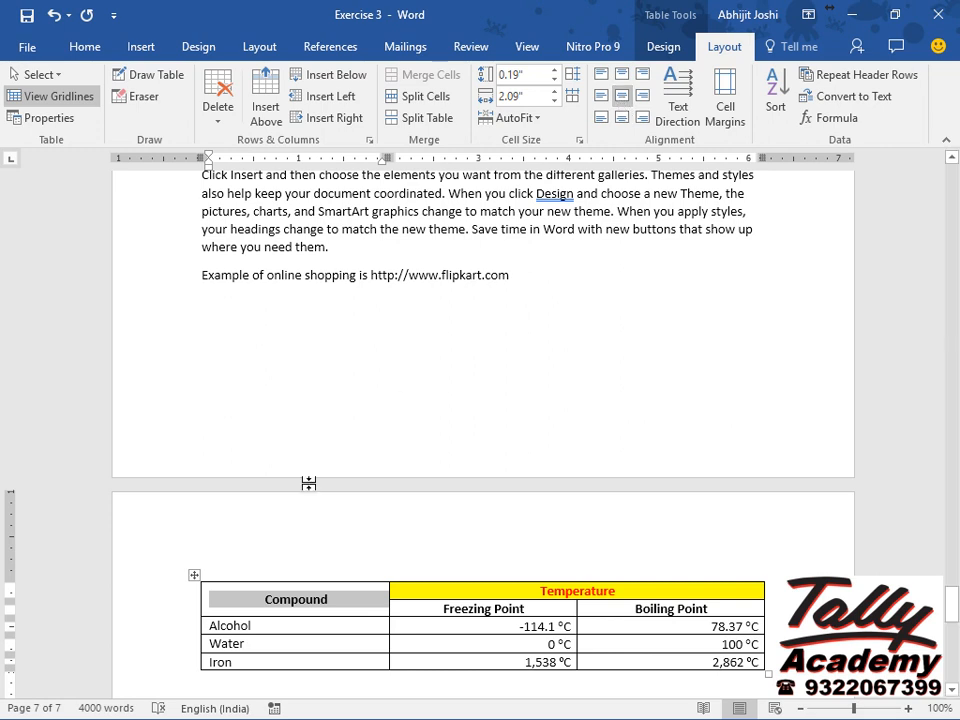
Remove all borders from the whole table.
{"action": "left_click", "coordinate": [193, 576]}
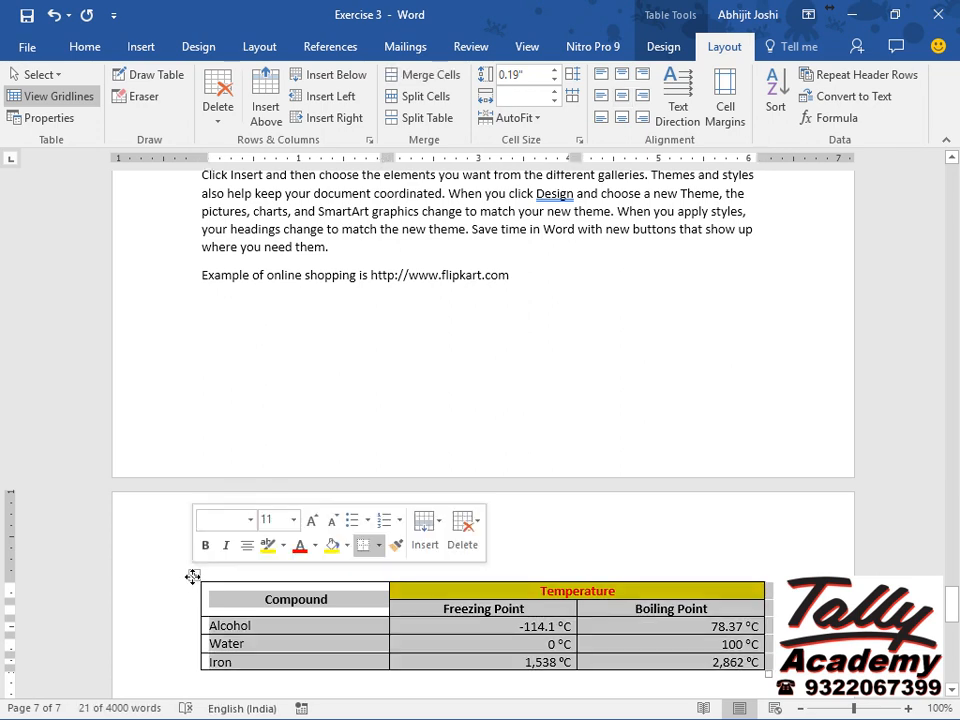
{"action": "left_click", "coordinate": [665, 50]}
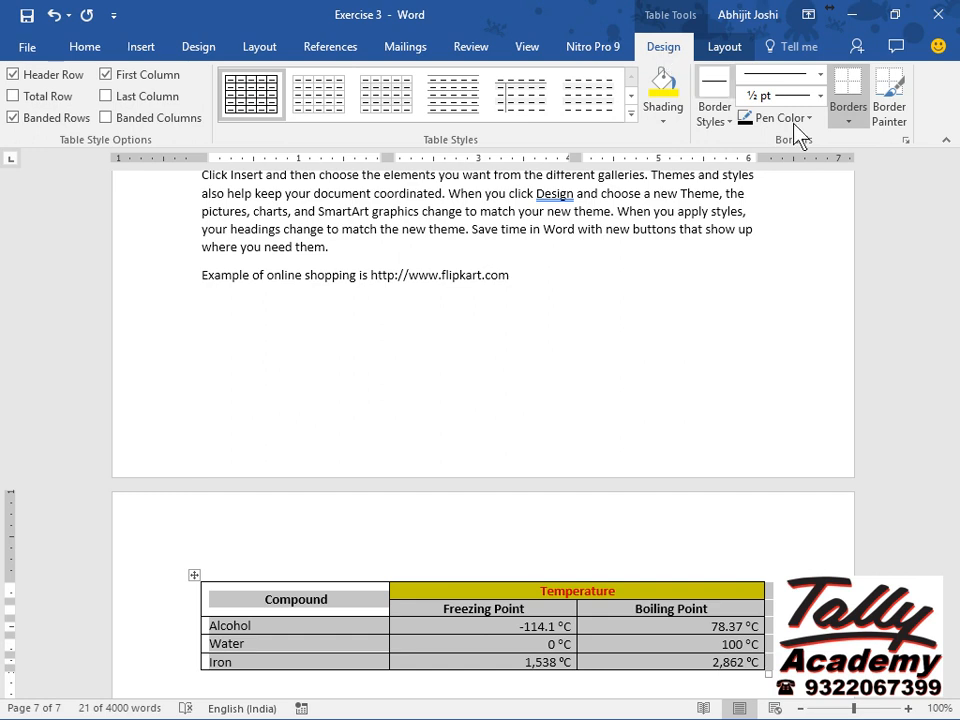
{"action": "left_click", "coordinate": [852, 128]}
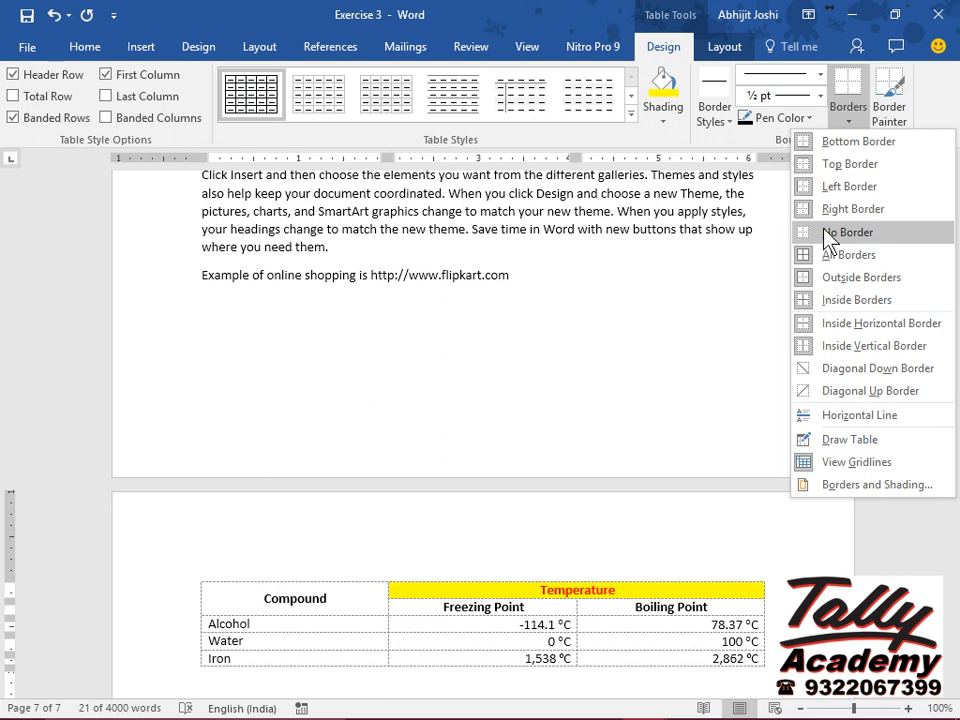
{"action": "left_click", "coordinate": [824, 232]}
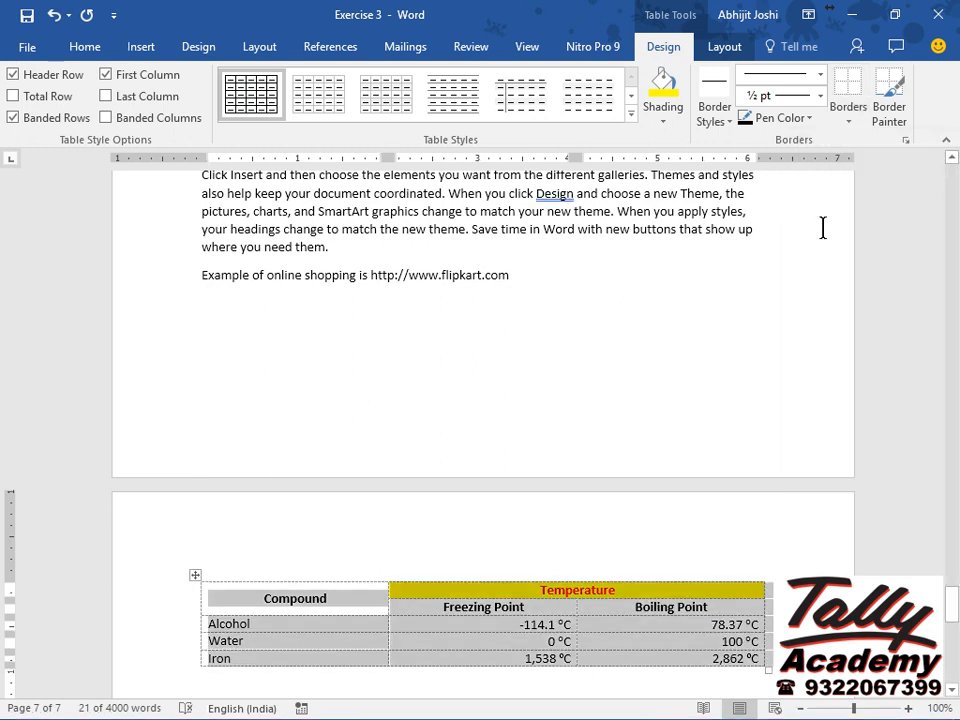
Add inside horizontal borders and a top border to the table.
{"action": "left_click", "coordinate": [858, 122]}
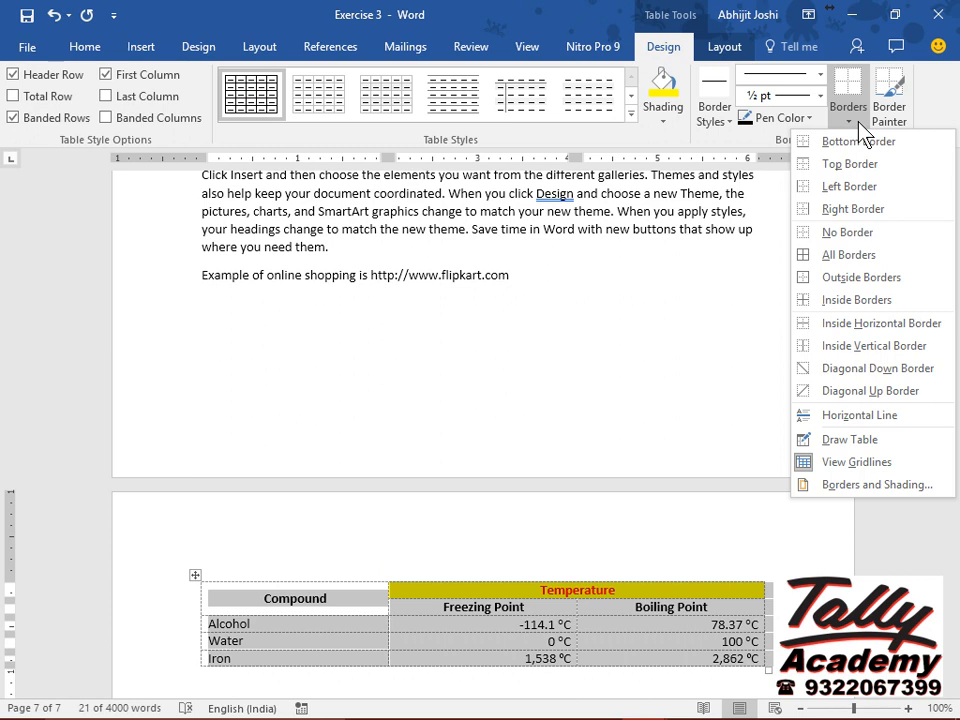
{"action": "left_click", "coordinate": [936, 334]}
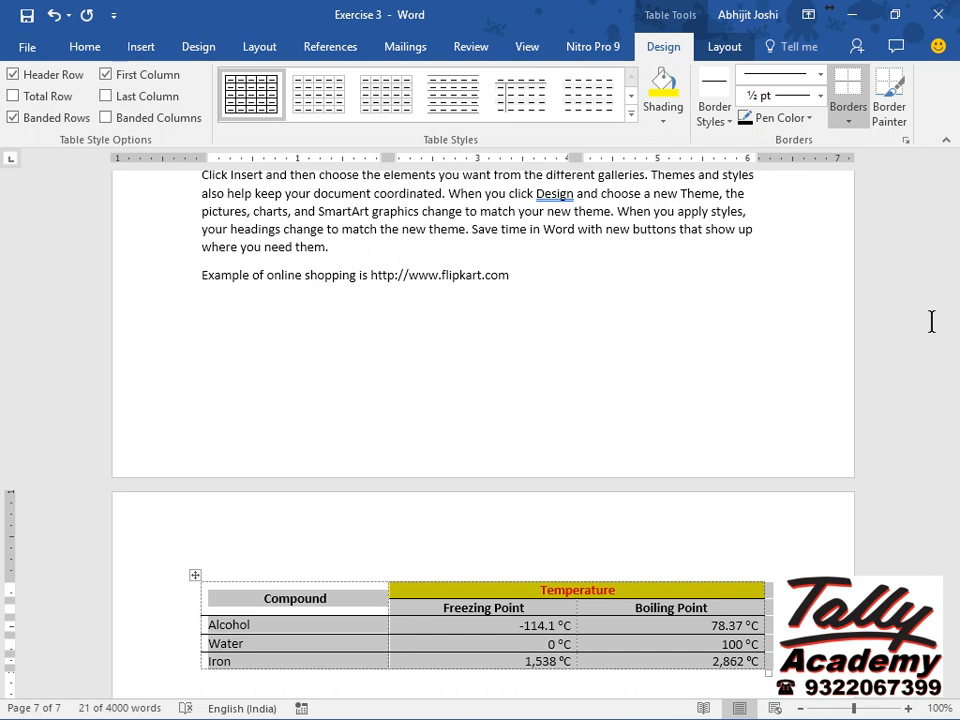
{"action": "left_click", "coordinate": [849, 121]}
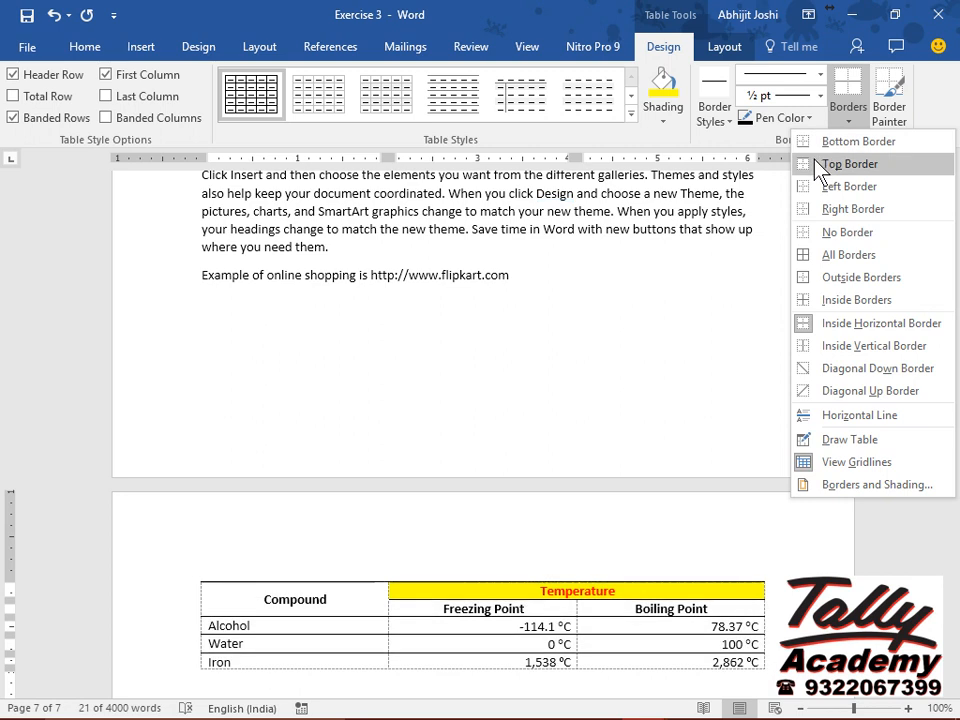
{"action": "left_click", "coordinate": [812, 165]}
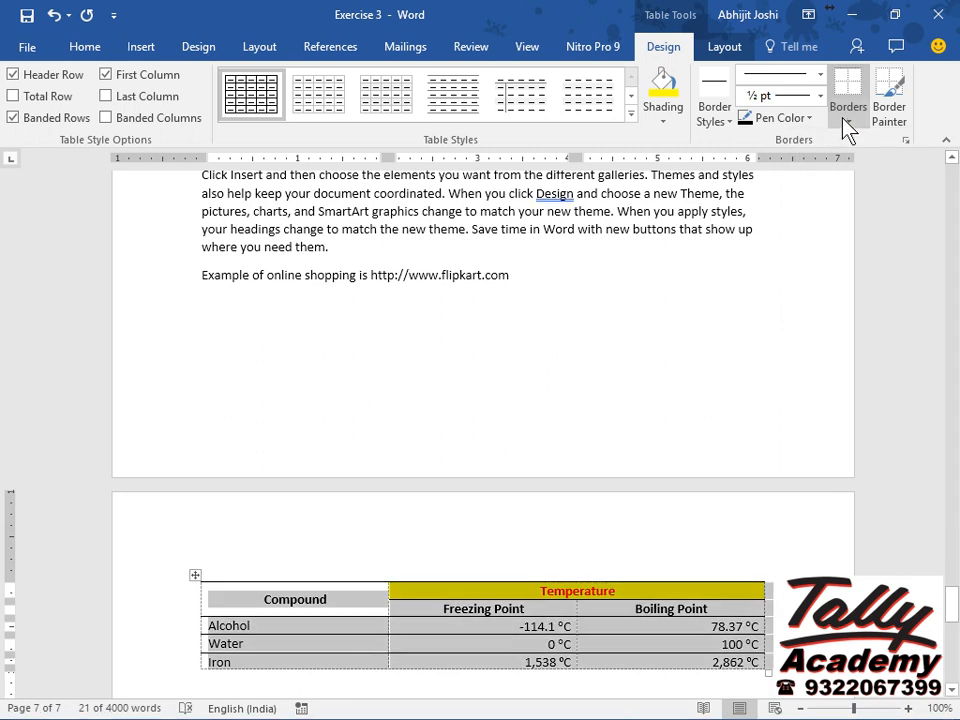
Add a bottom border to the table and undo it.
{"action": "left_click", "coordinate": [846, 127]}
{"action": "left_click", "coordinate": [846, 125]}
{"action": "left_click", "coordinate": [846, 125]}
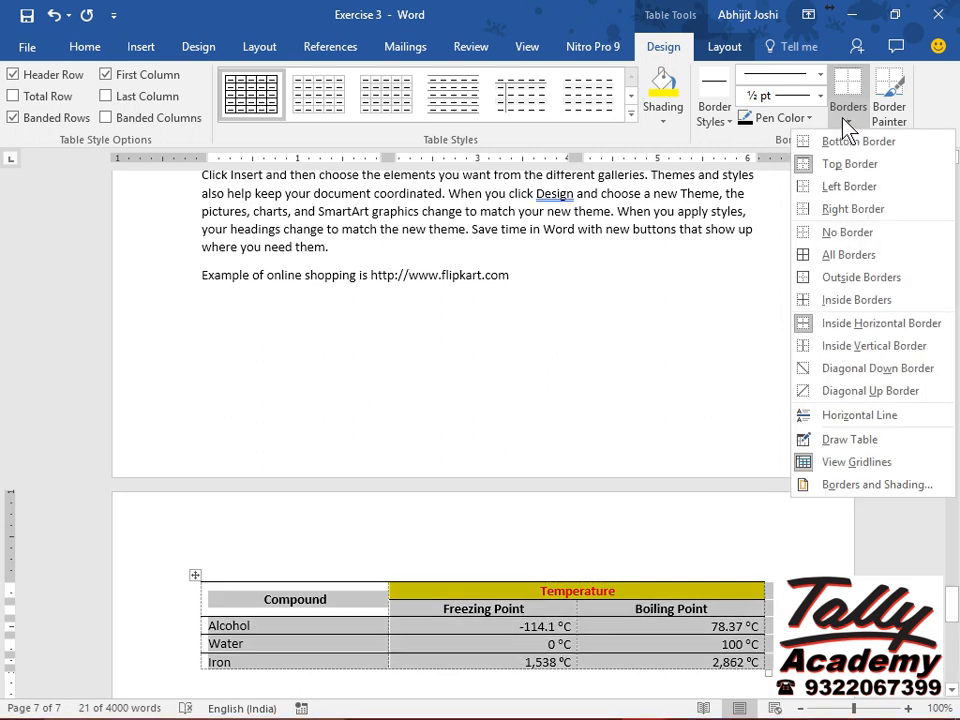
{"action": "left_click", "coordinate": [838, 143]}
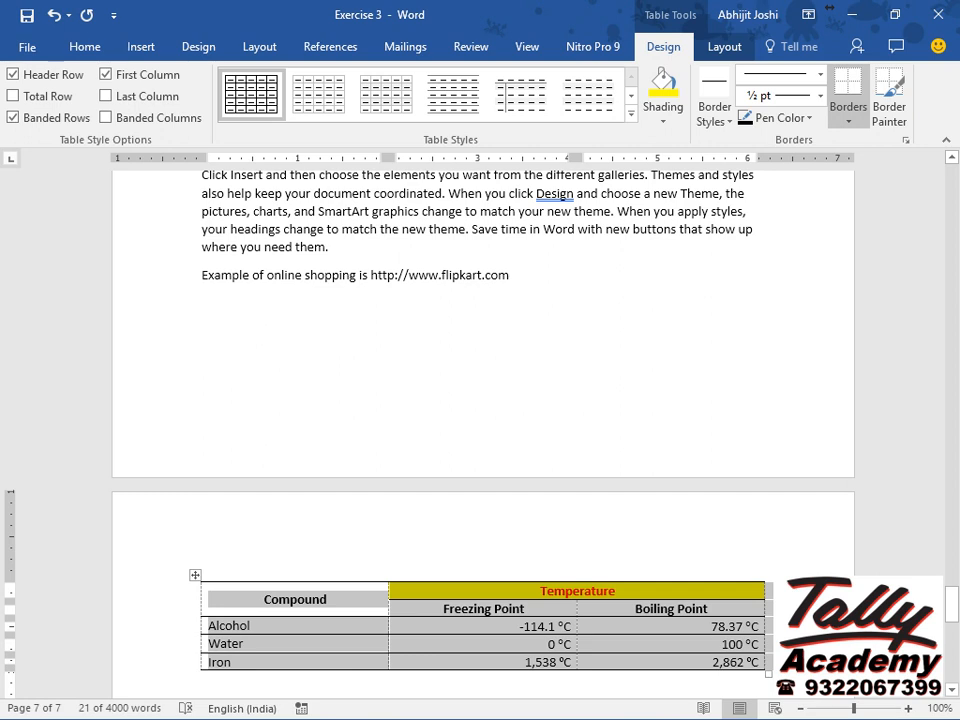
{"action": "key", "text": "ctrl+z"}
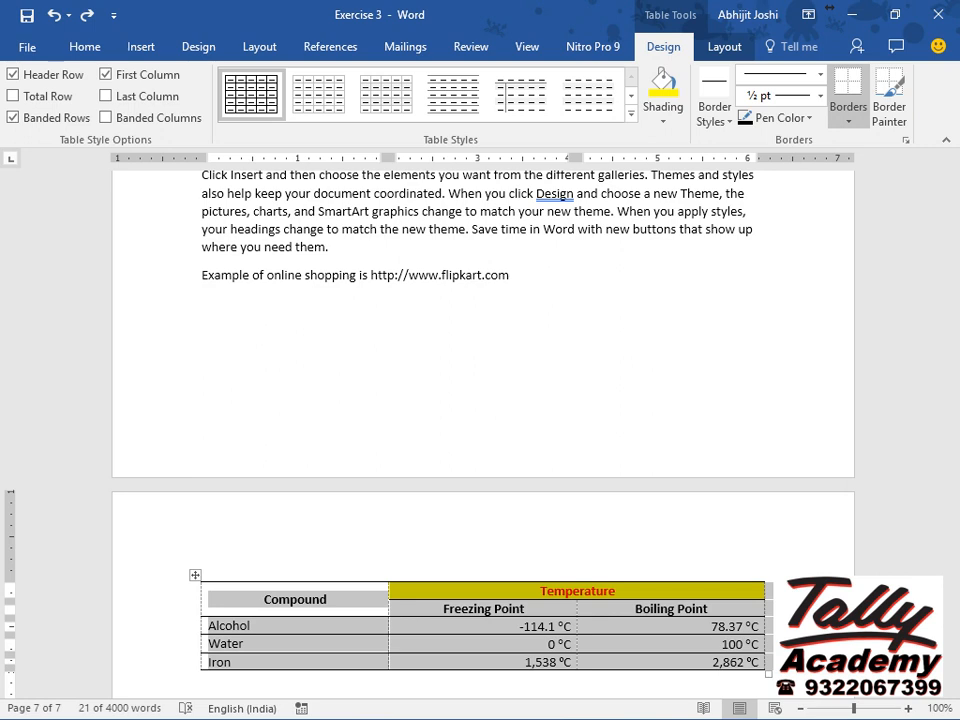
Autofit the widths of the Compound, Freezing Point and Boiling Point columns to their contents.
{"action": "left_click", "coordinate": [494, 612]}
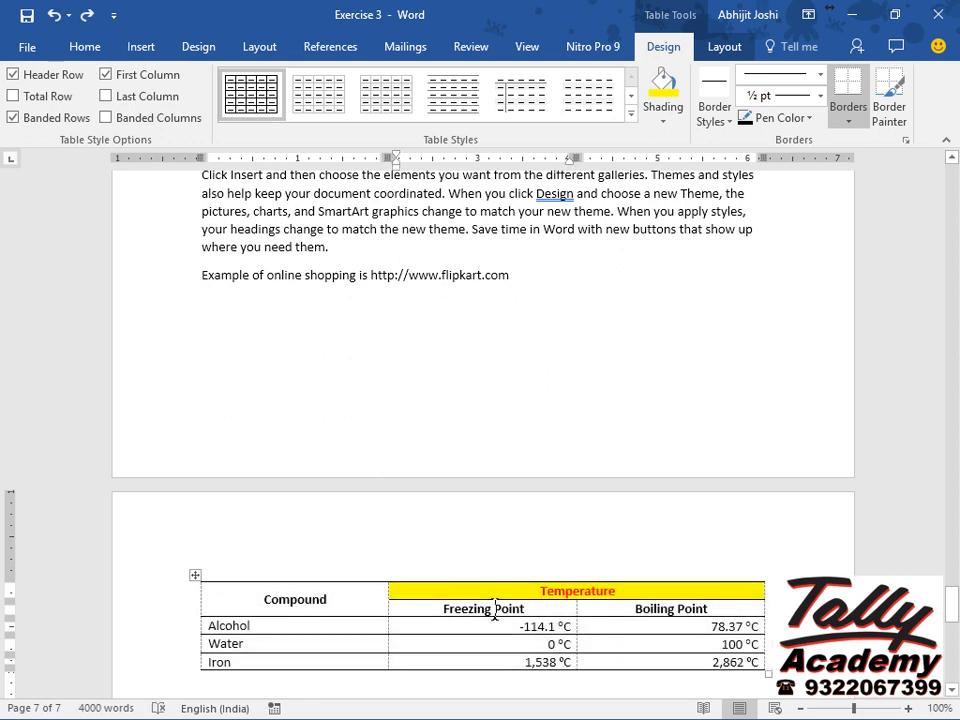
{"action": "double_click", "coordinate": [388, 629]}
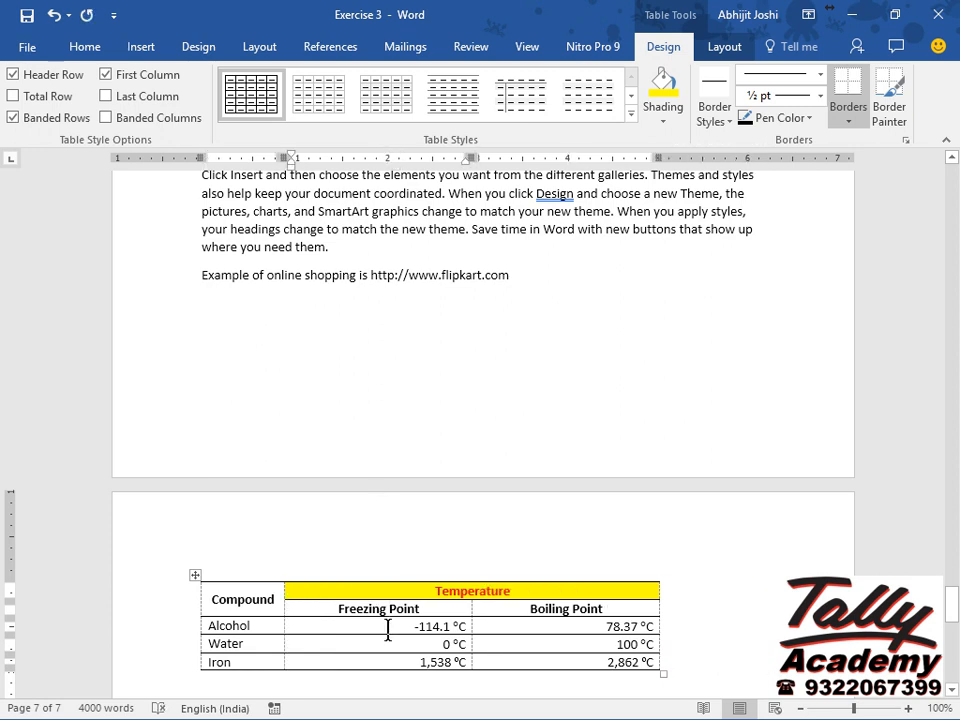
{"action": "double_click", "coordinate": [472, 626]}
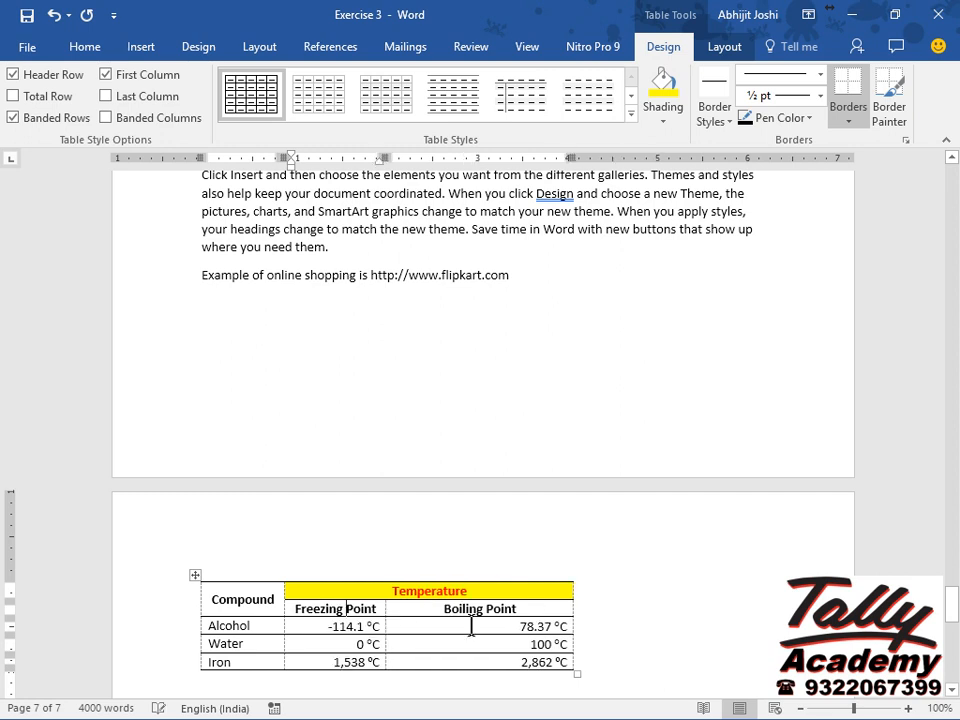
{"action": "double_click", "coordinate": [573, 626]}
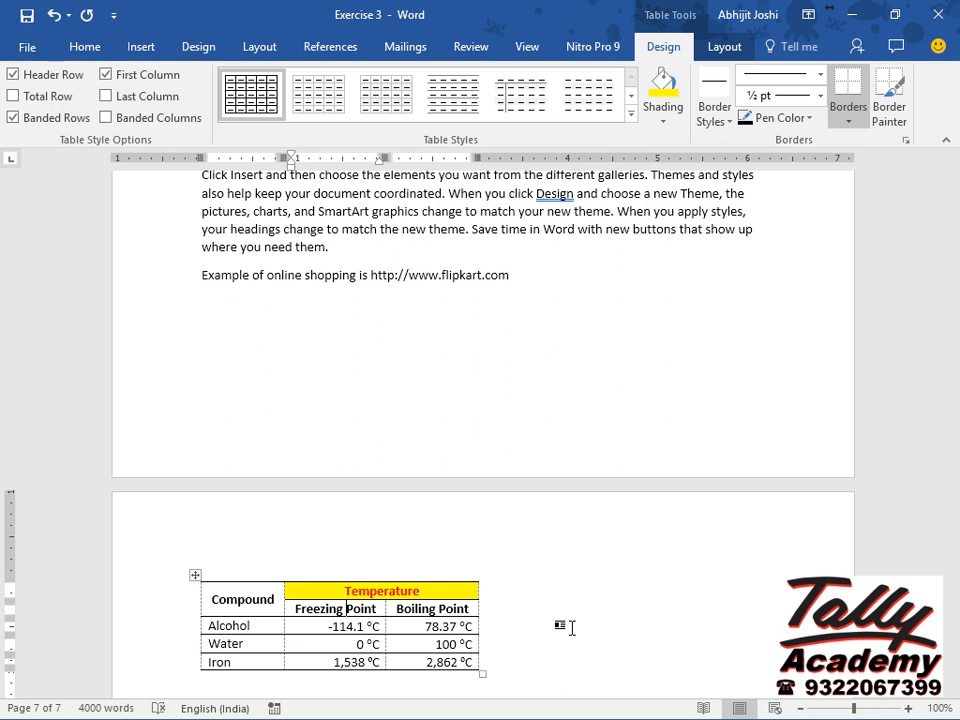
Add a centred page header reading 'Tally Academy (Boisar)' in 17 pt font.
{"action": "left_click", "coordinate": [141, 46]}
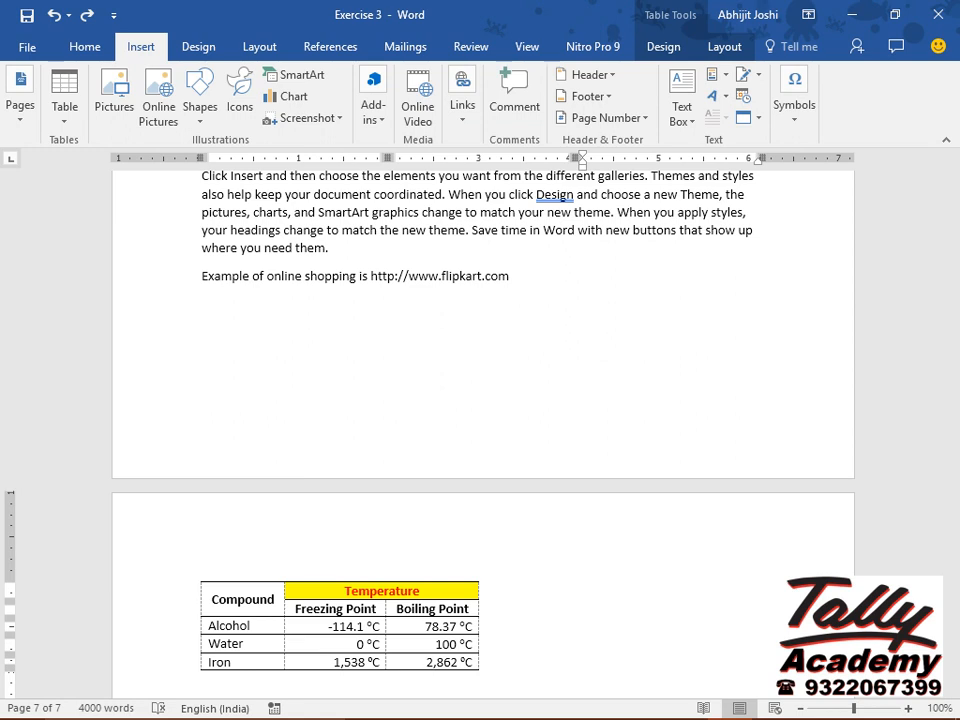
{"action": "left_click", "coordinate": [611, 74]}
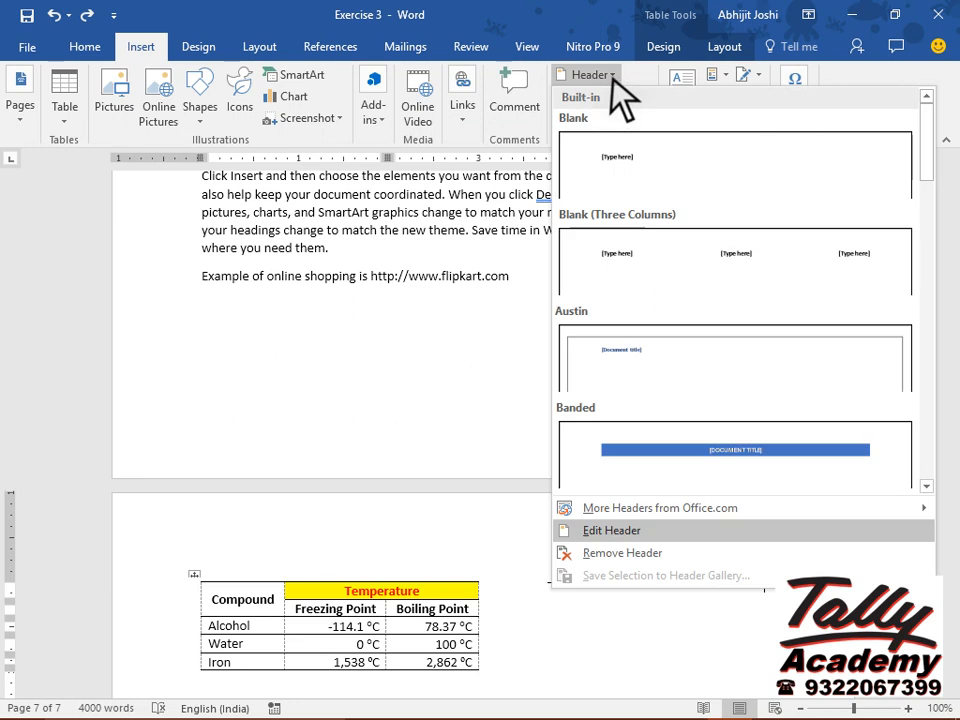
{"action": "left_click", "coordinate": [676, 545]}
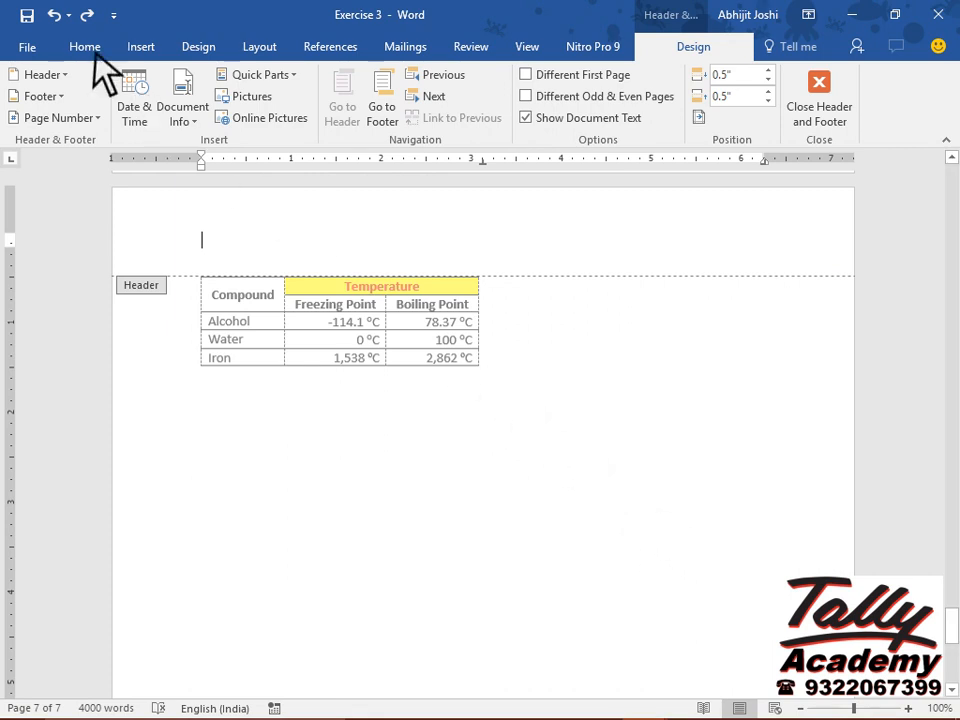
{"action": "left_click", "coordinate": [71, 38]}
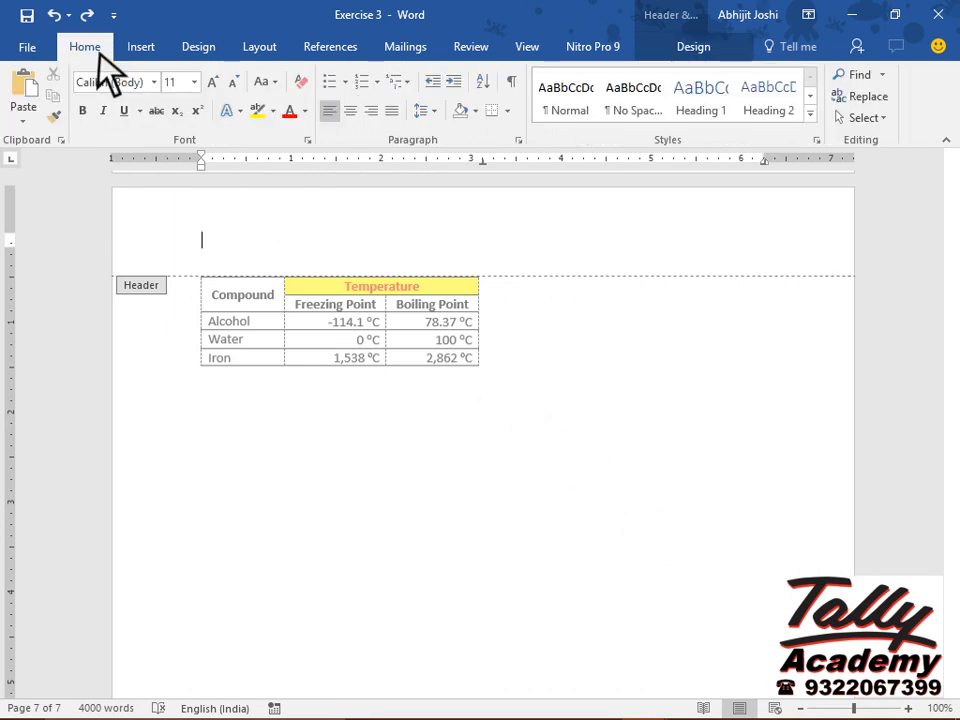
{"action": "left_click", "coordinate": [195, 82]}
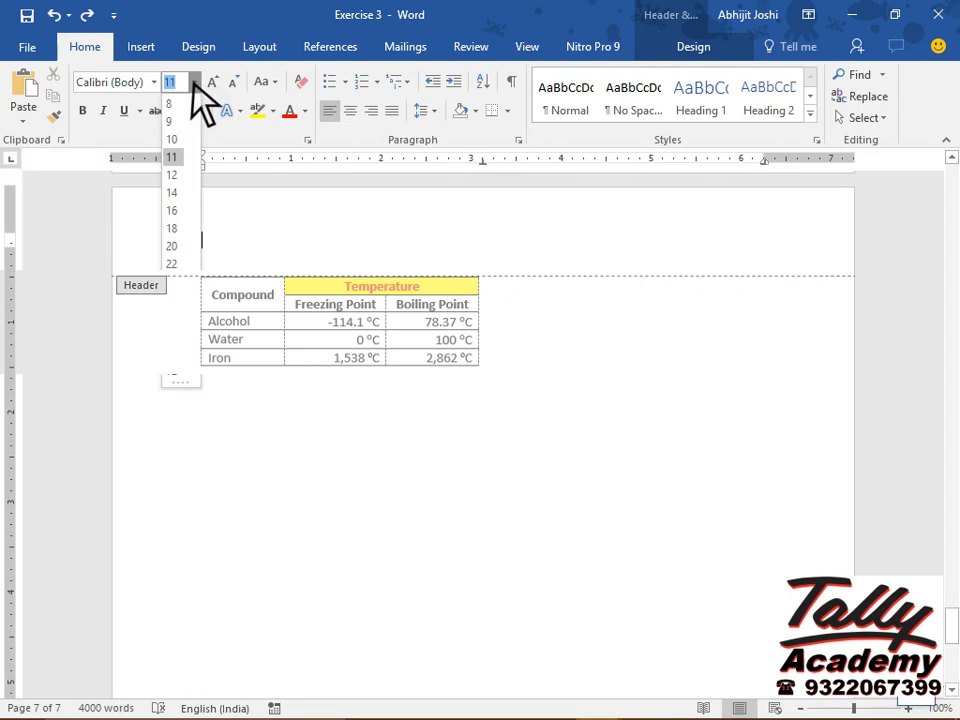
{"action": "type", "text": "17"}
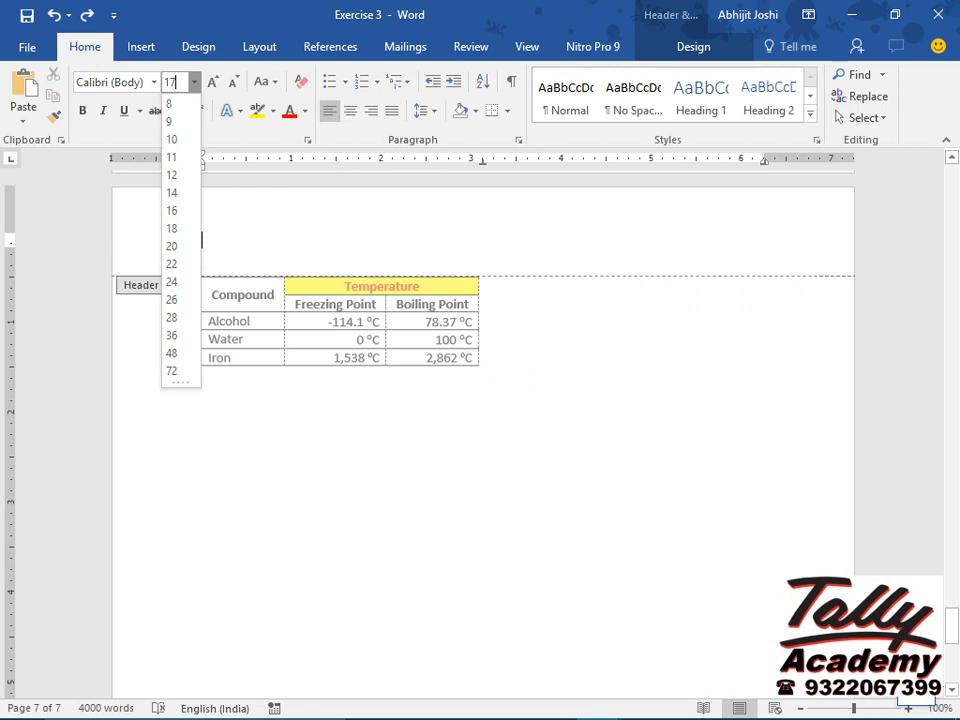
{"action": "key", "text": "Return"}
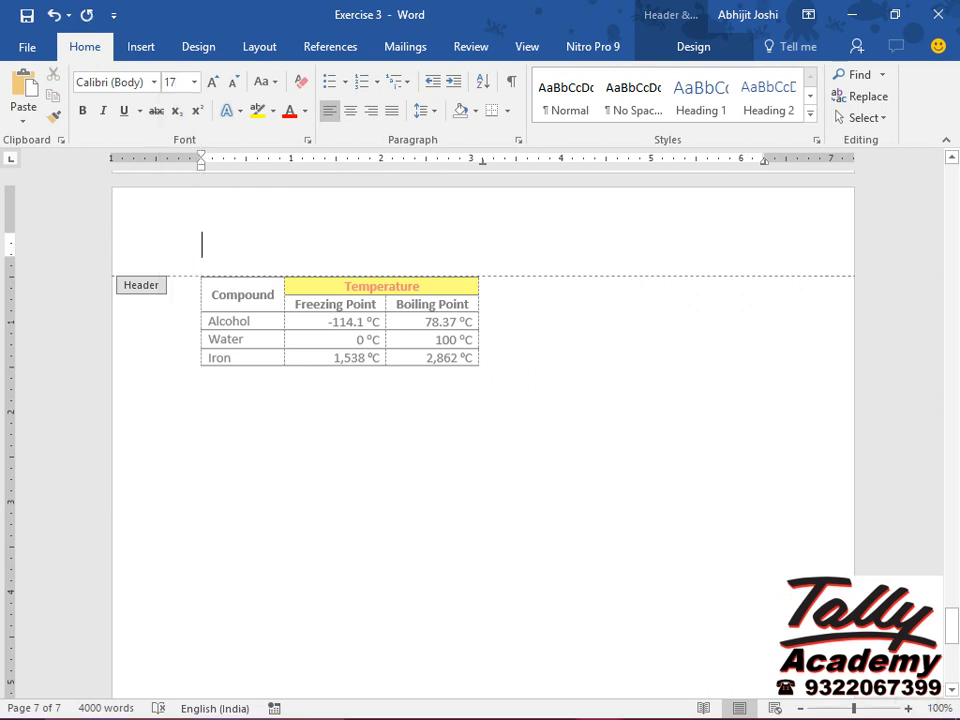
{"action": "type", "text": "Tally Academy (Boisar)"}
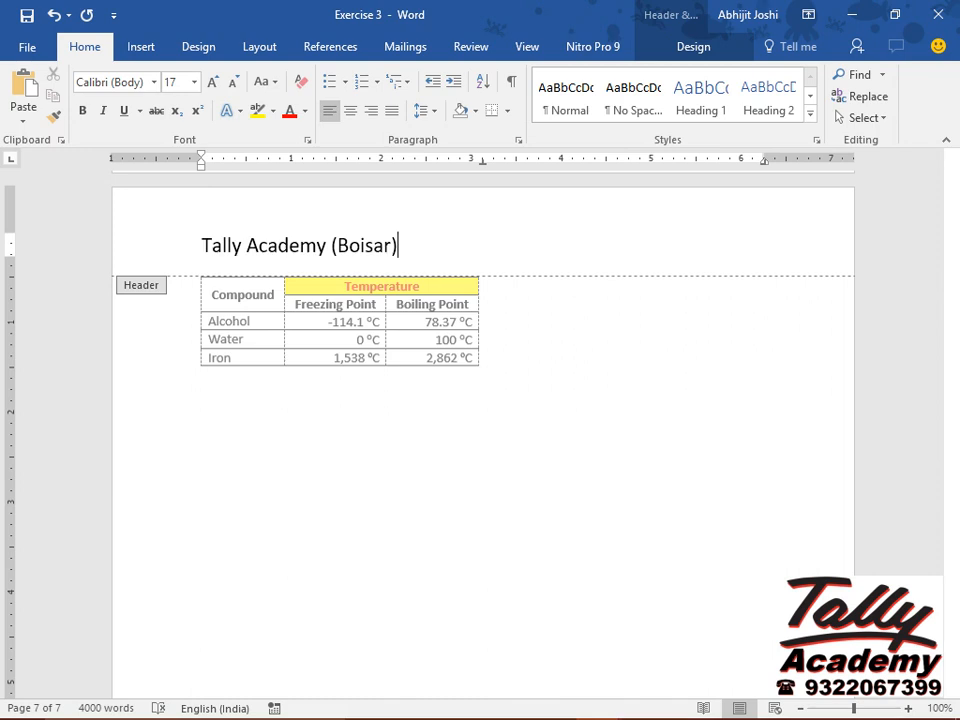
{"action": "left_click", "coordinate": [350, 111]}
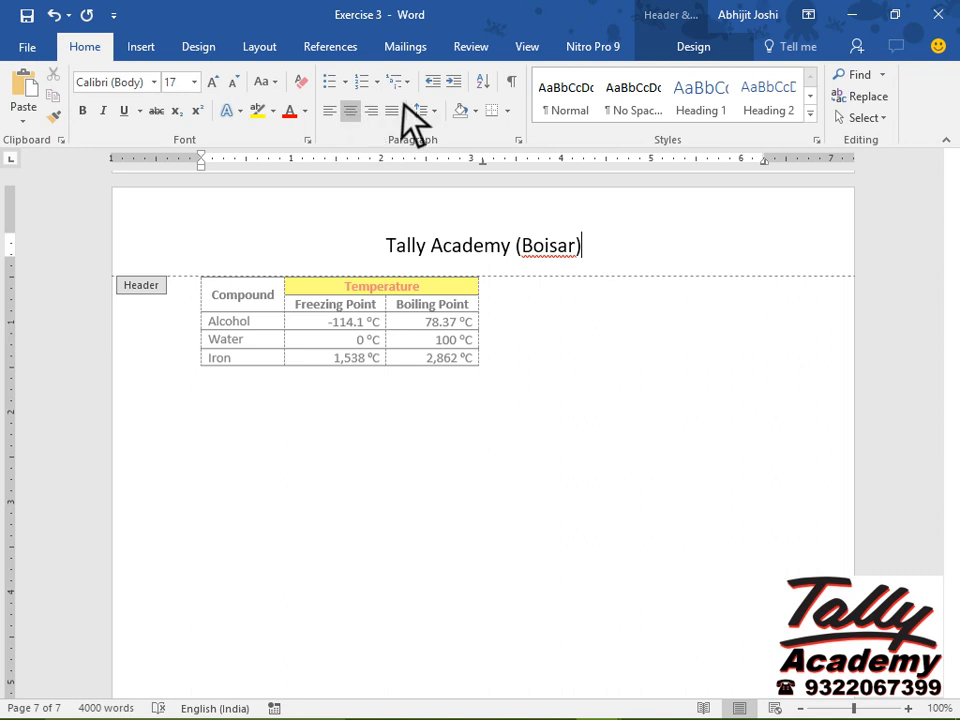
Add a right-aligned footer reading 'Page No.:' followed by a plain page number at the current position.
{"action": "left_click", "coordinate": [700, 56]}
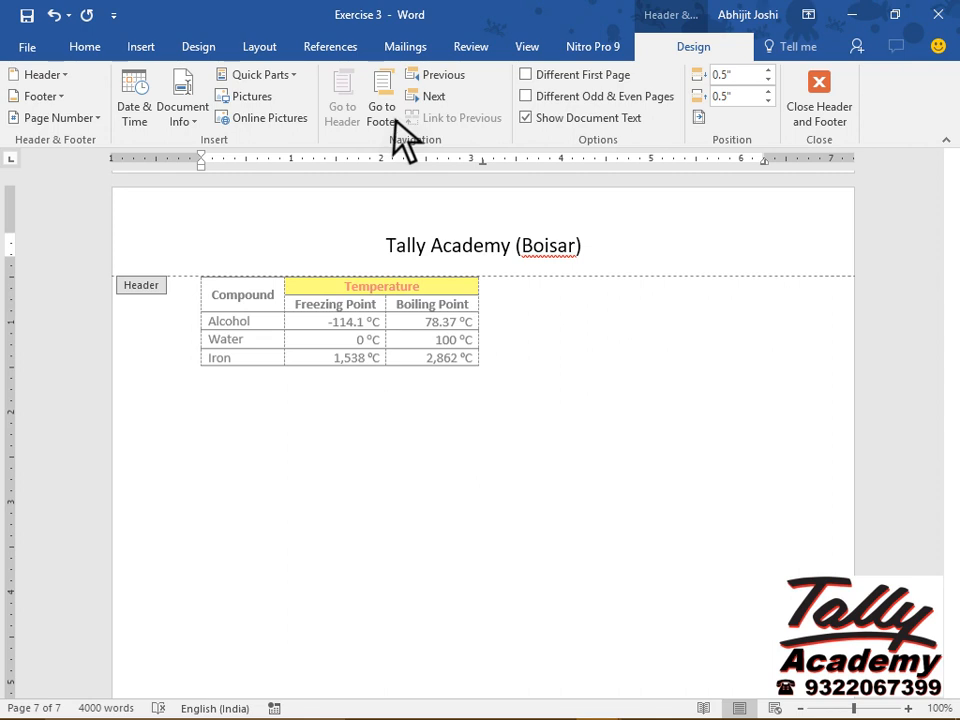
{"action": "left_click", "coordinate": [394, 120]}
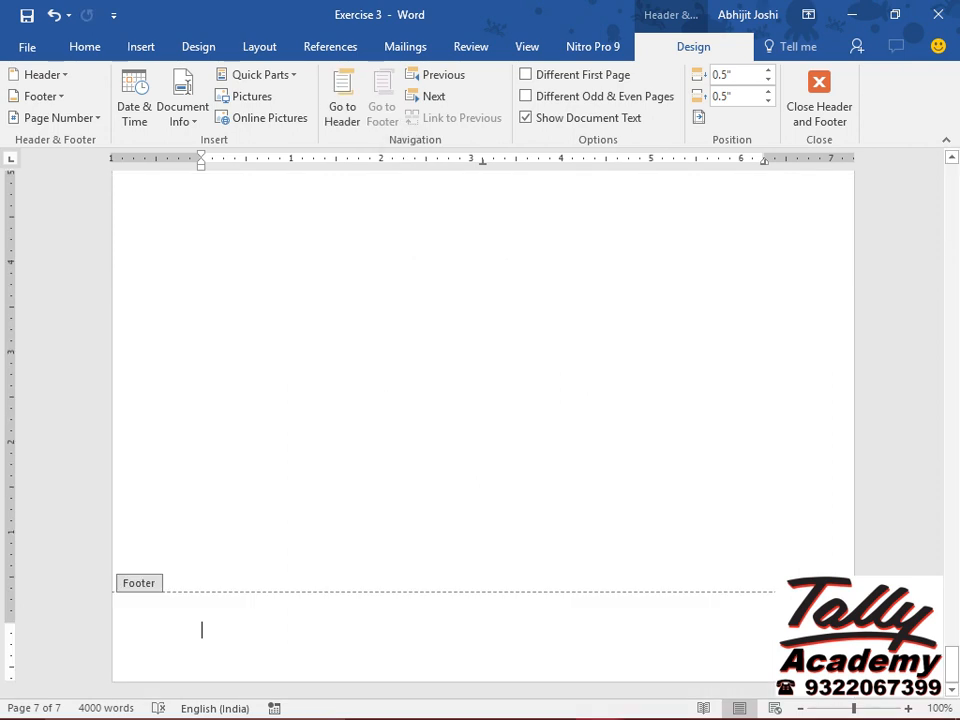
{"action": "type", "text": "Page No.:"}
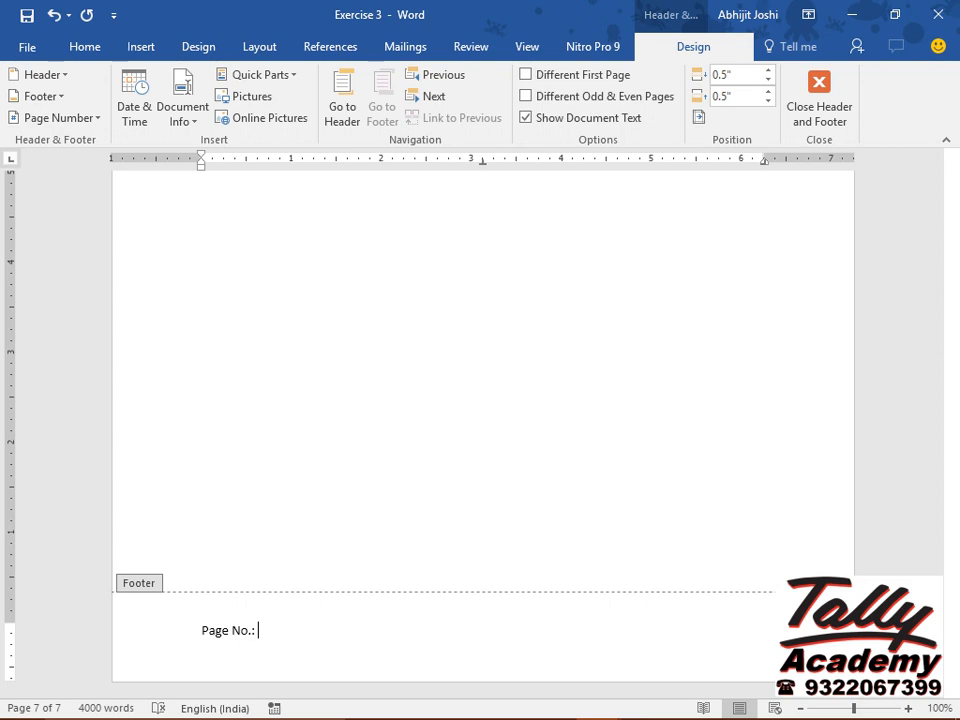
{"action": "left_click", "coordinate": [95, 119]}
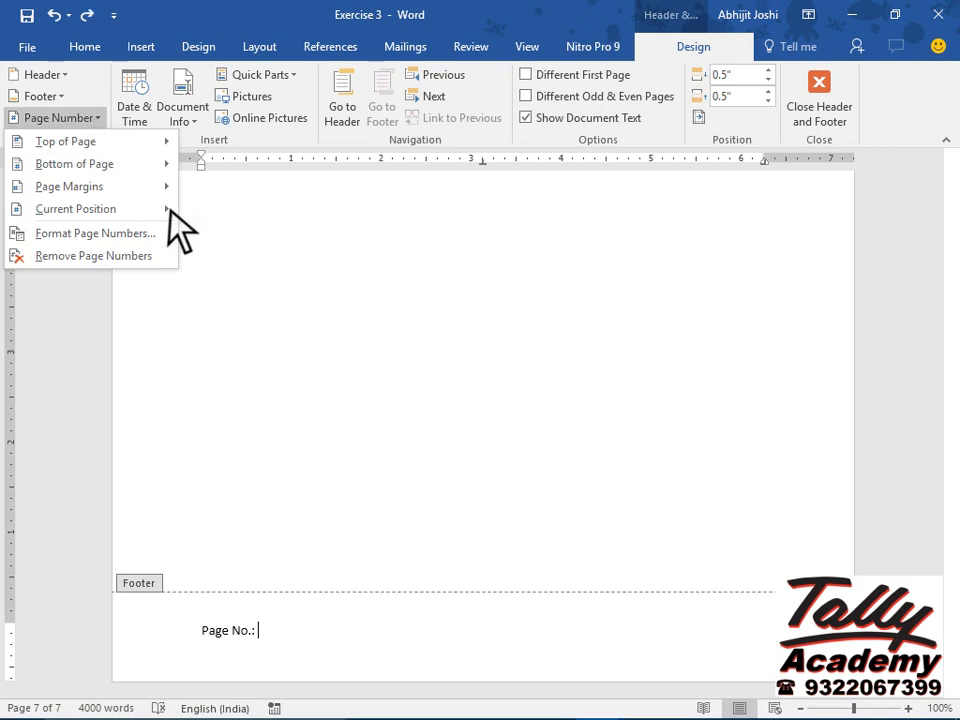
{"action": "mouse_move", "coordinate": [169, 210]}
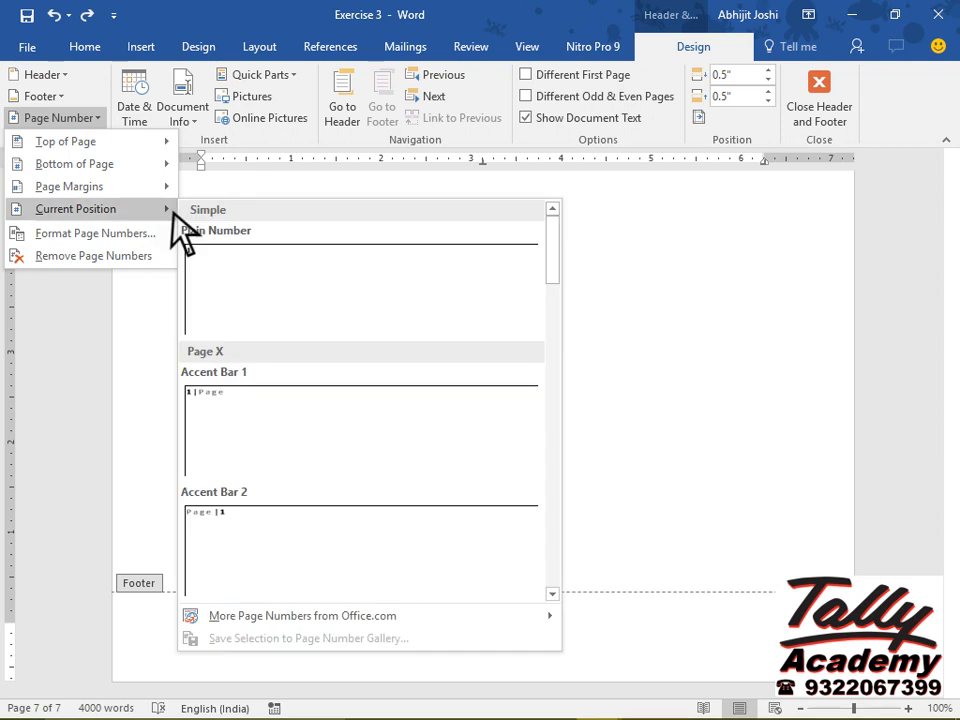
{"action": "left_click", "coordinate": [273, 300]}
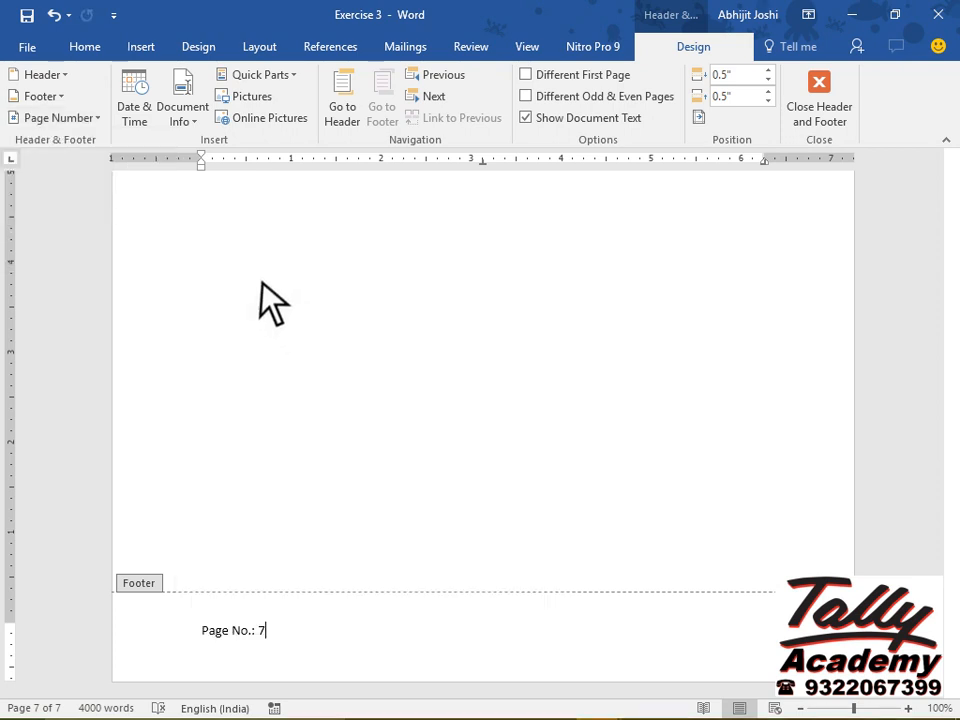
{"action": "left_click", "coordinate": [86, 50]}
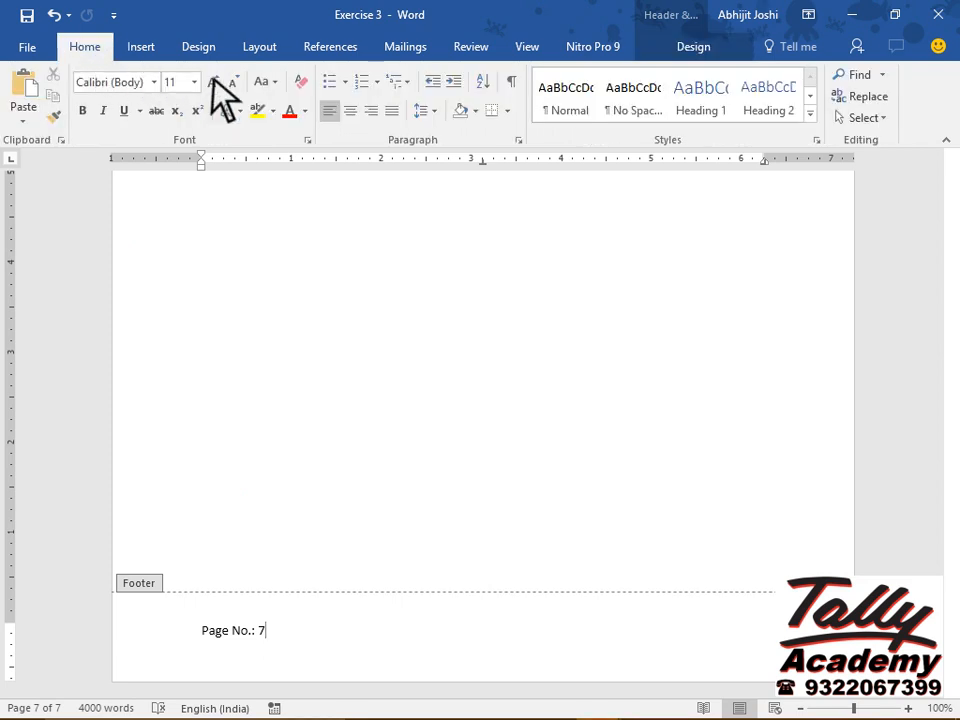
{"action": "left_click", "coordinate": [371, 111]}
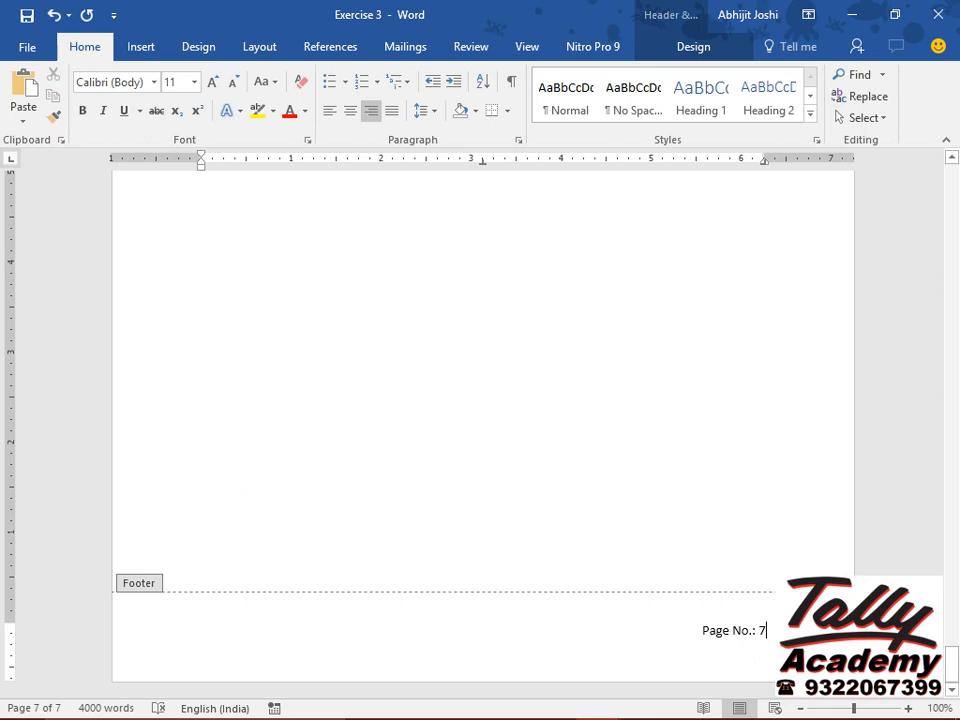
Fill the page background with the Parchment texture fill effect.
{"action": "left_click", "coordinate": [208, 56]}
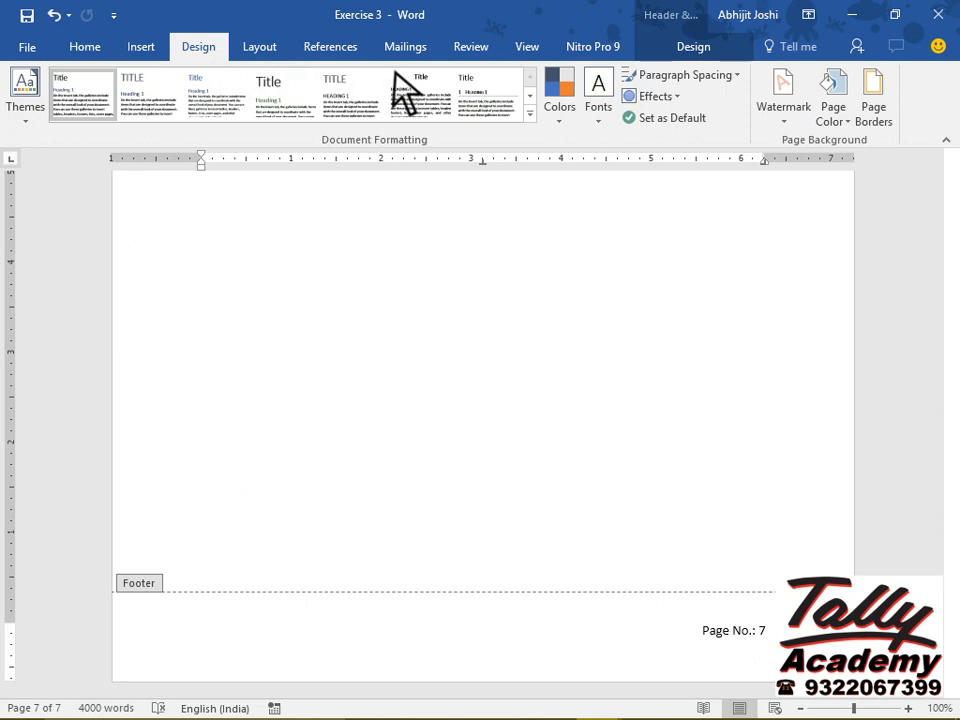
{"action": "left_click", "coordinate": [844, 119]}
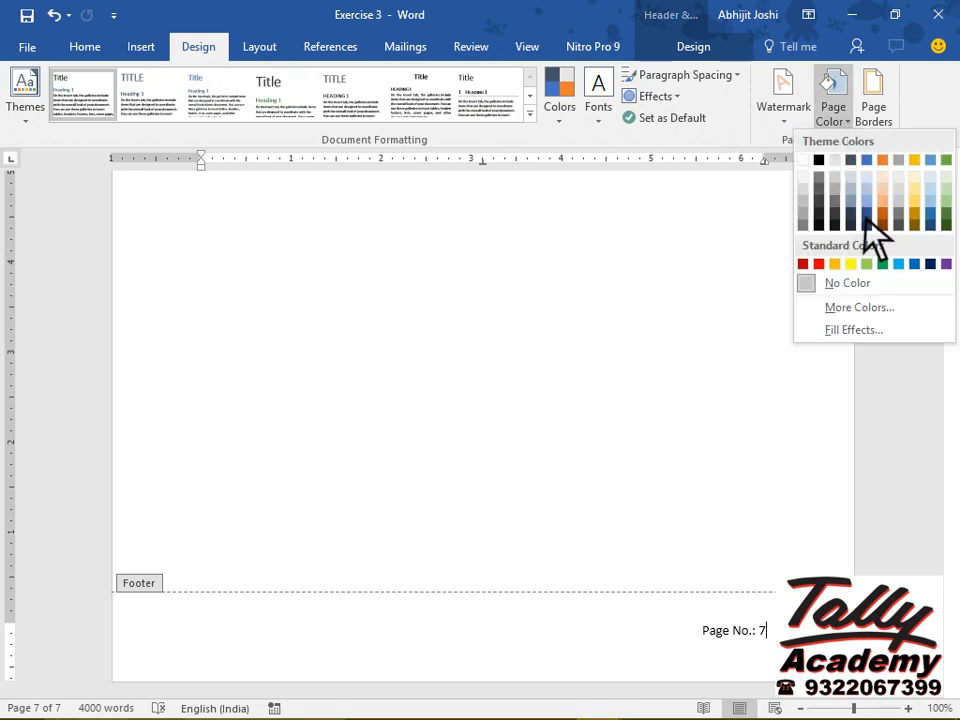
{"action": "left_click", "coordinate": [886, 331]}
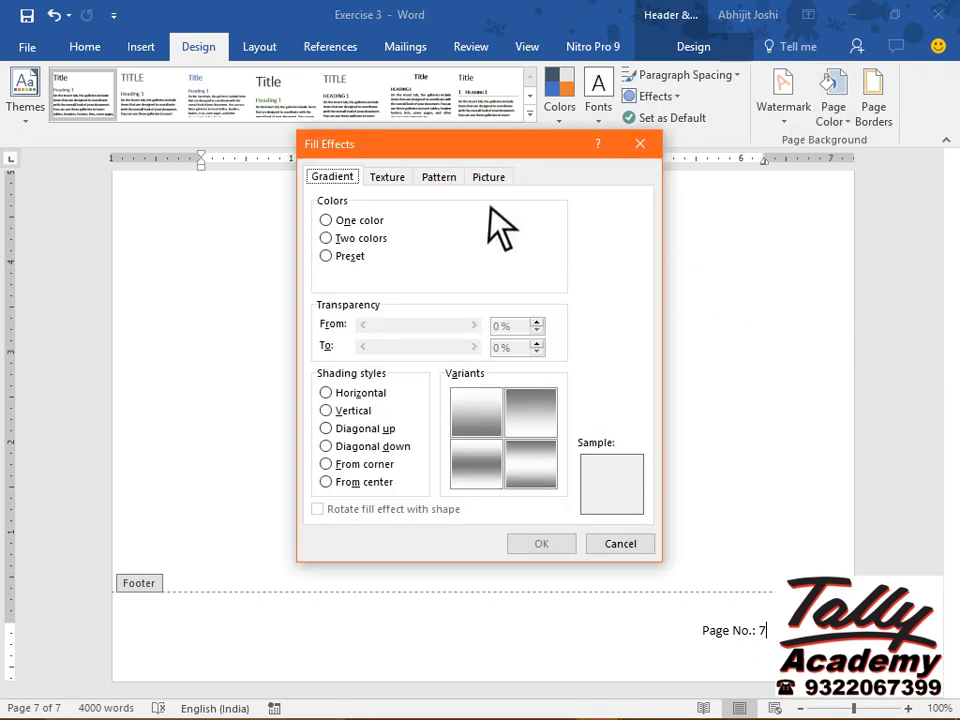
{"action": "left_click", "coordinate": [401, 179]}
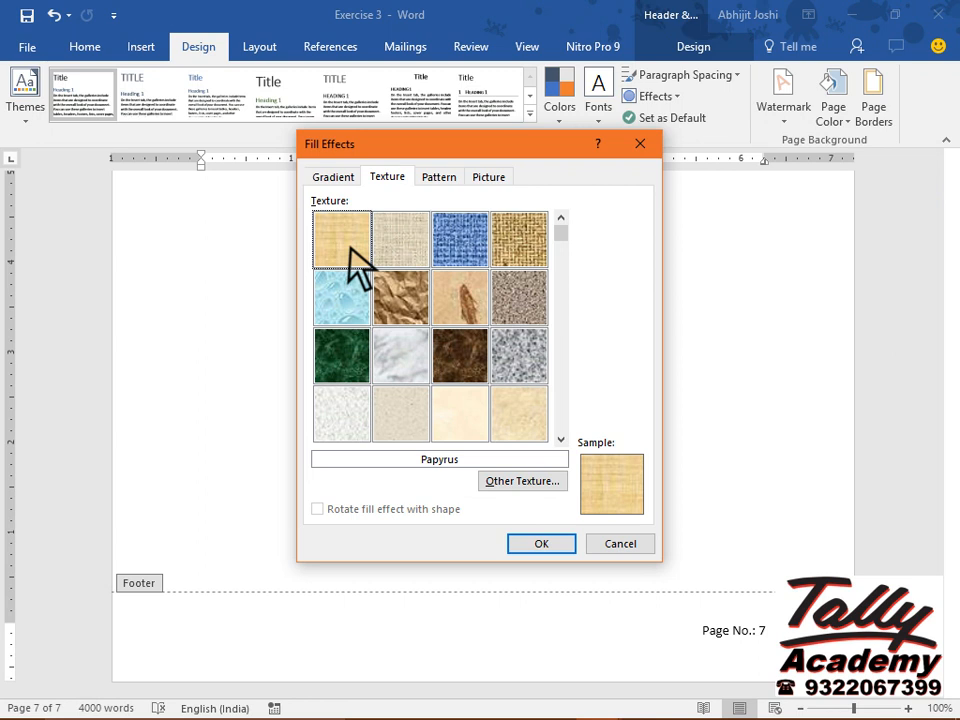
{"action": "key", "text": "Right"}
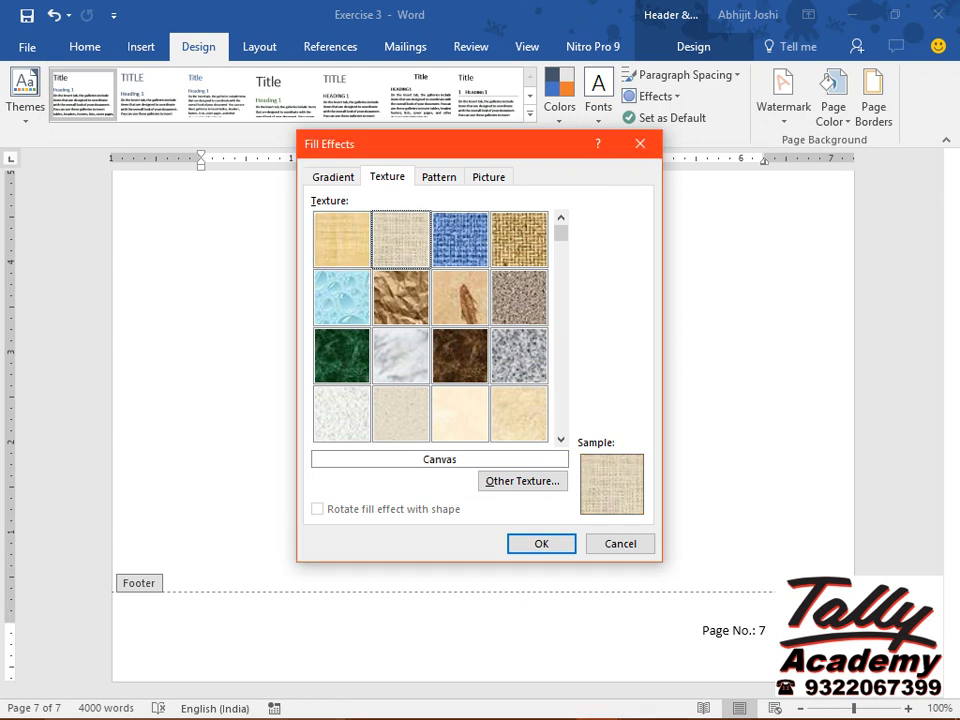
{"action": "key", "text": "Right"}
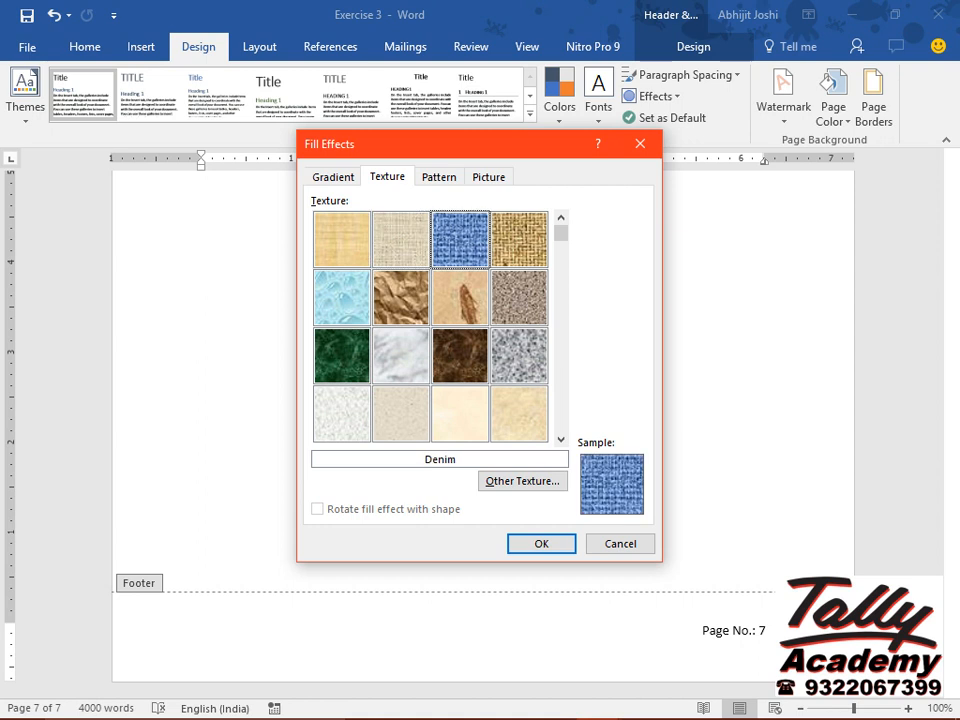
{"action": "key", "text": "Right"}
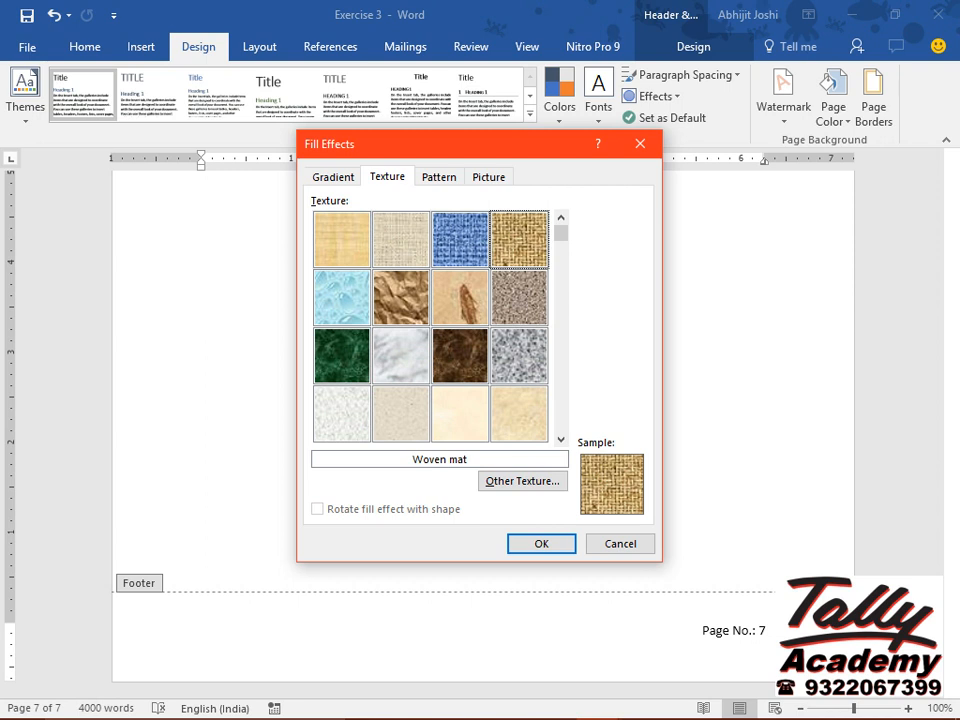
{"action": "key", "text": "Right"}
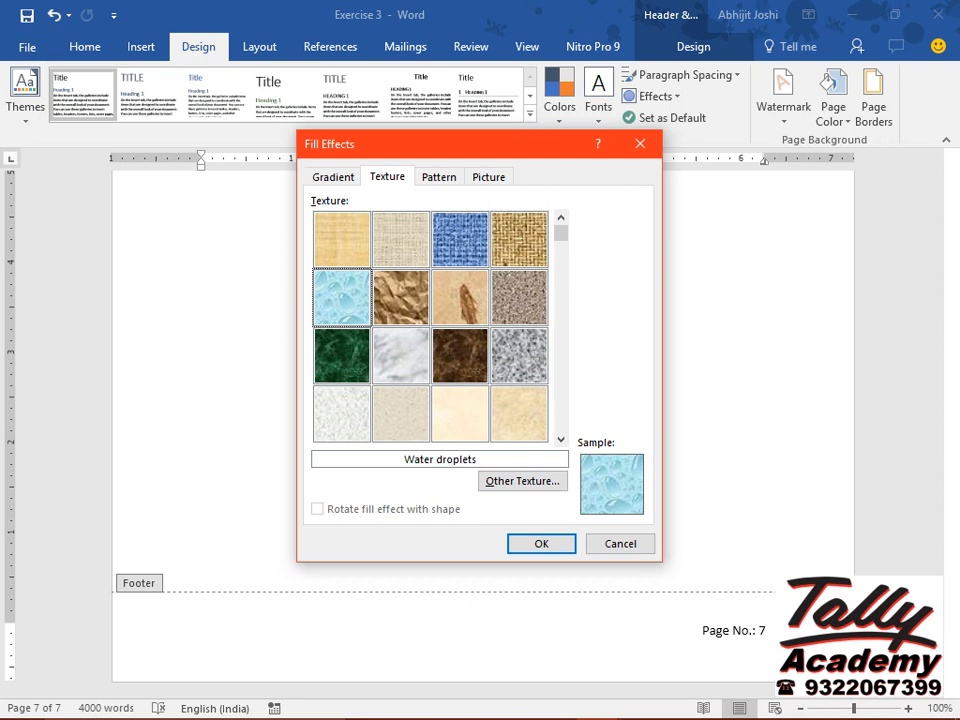
{"action": "key", "text": "Right"}
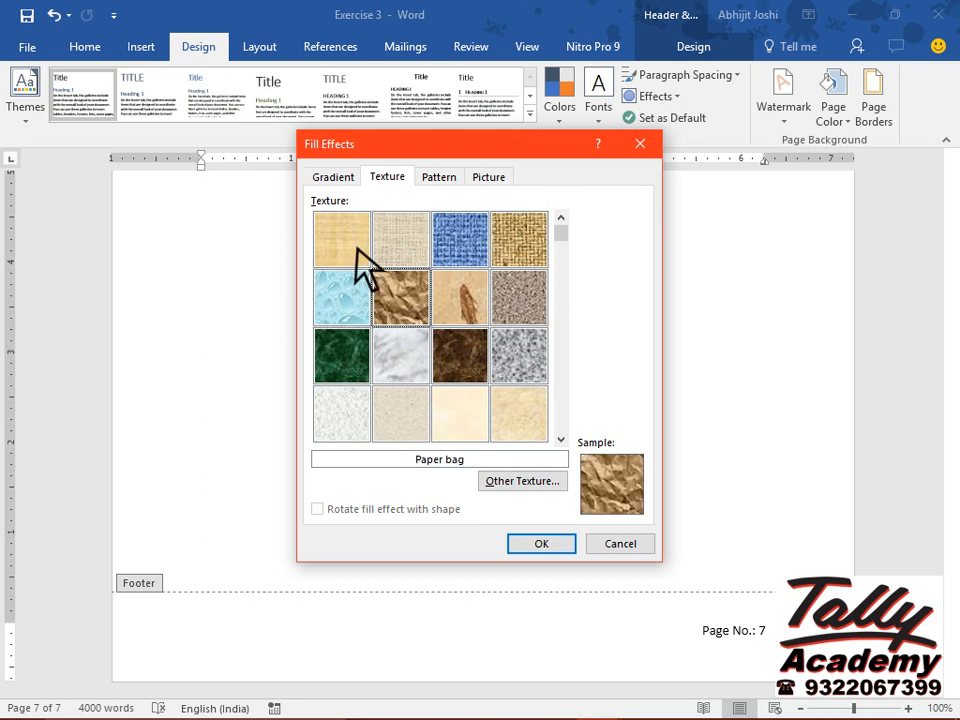
{"action": "left_click", "coordinate": [462, 420]}
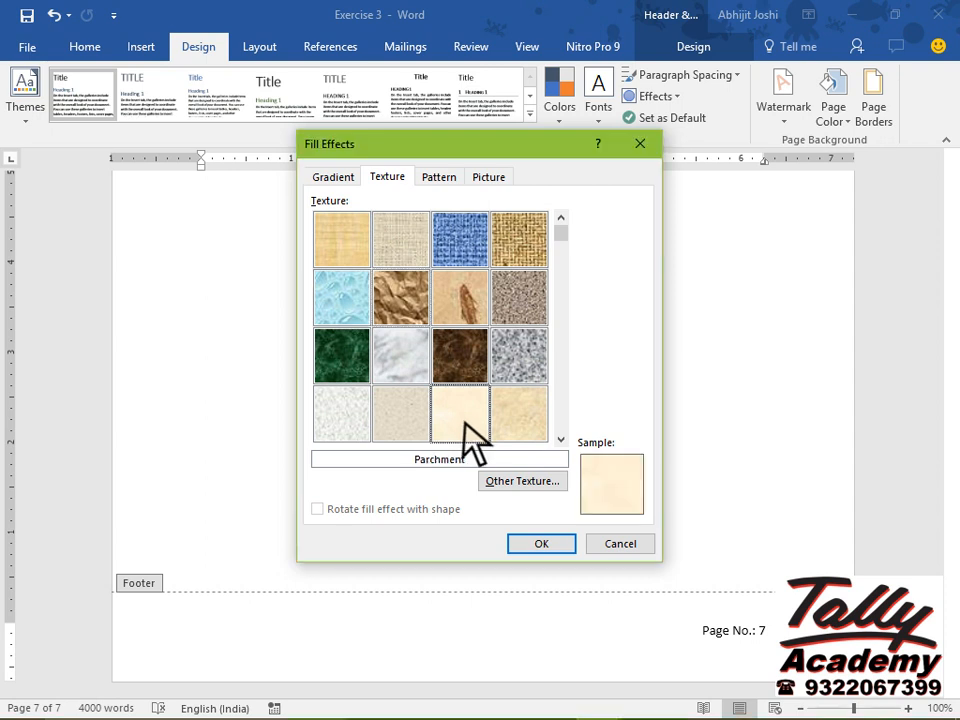
{"action": "left_click", "coordinate": [551, 546]}
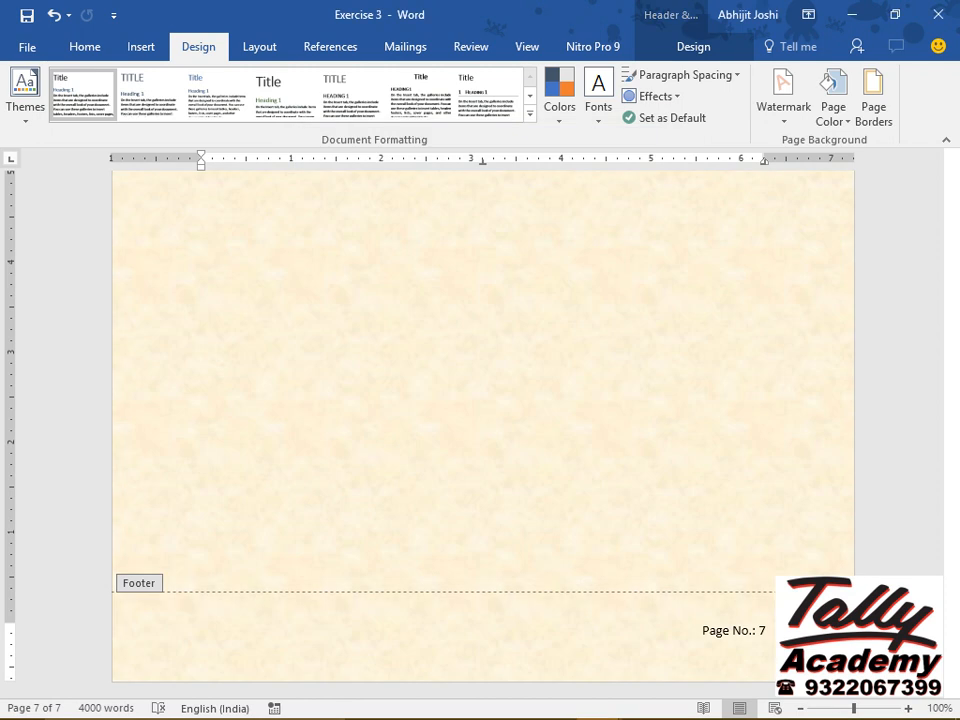